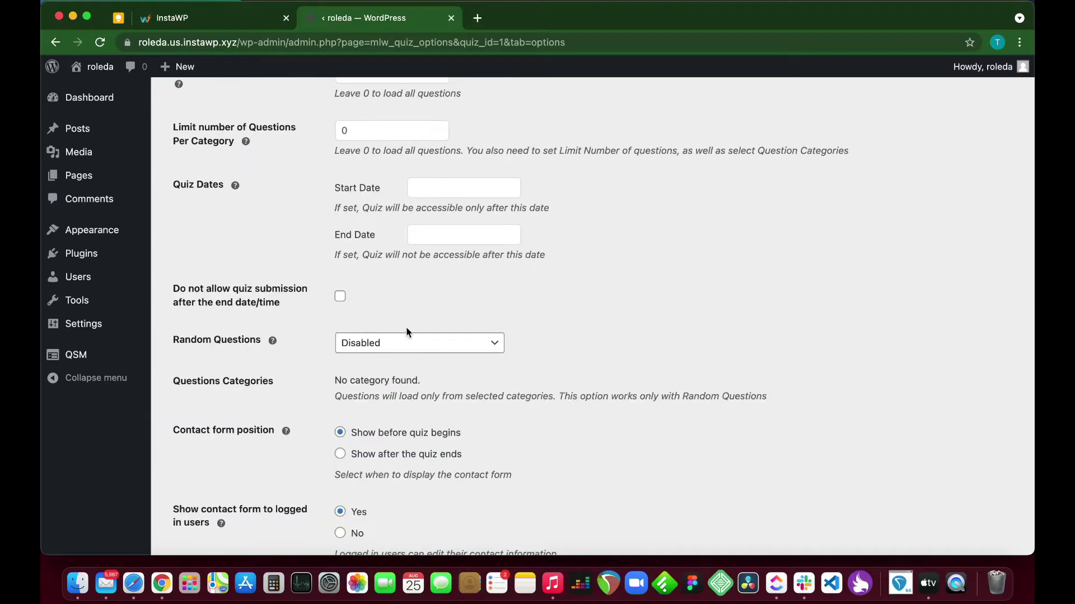
# Set Random Questions to 'Random Questions' on the Options tab and save the changes
pyautogui.click(434, 345)
pyautogui.click(423, 303)
pyautogui.scroll(-20, 368, 359)
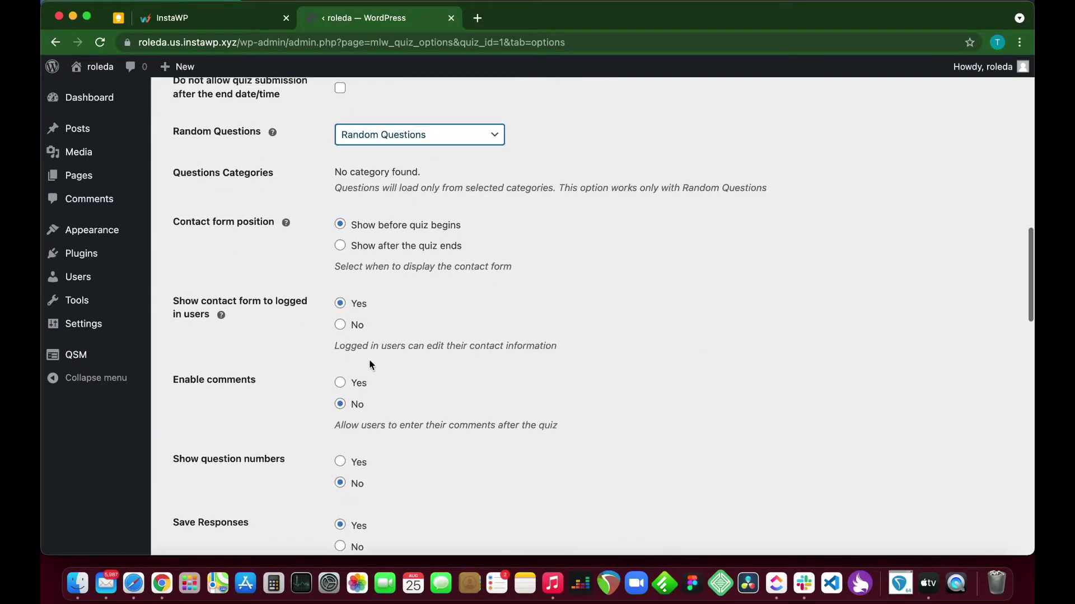
pyautogui.click(308, 493)
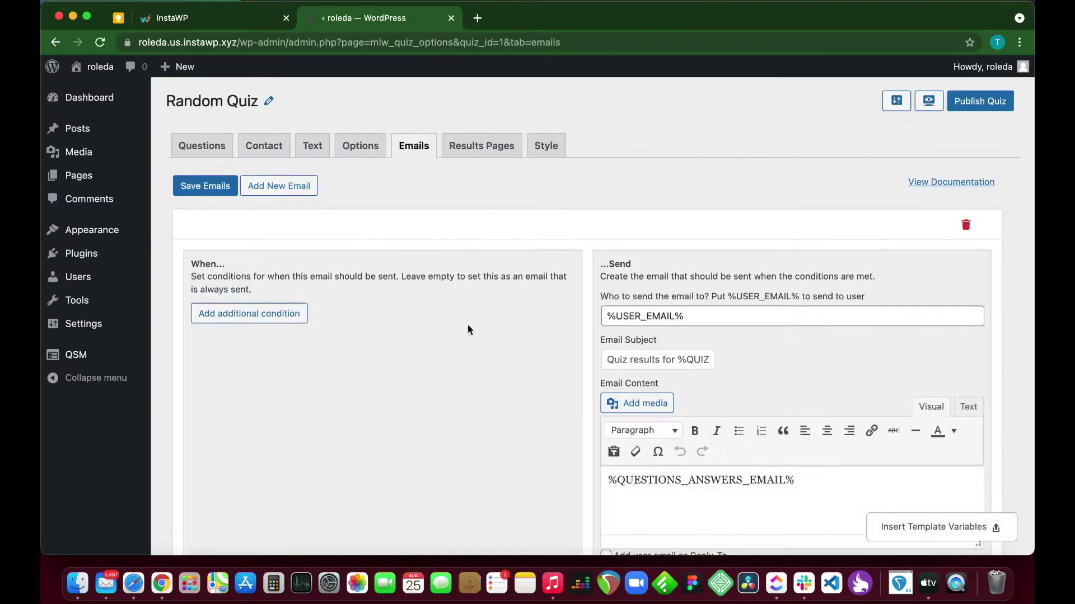
pyautogui.scroll(-2, 467, 325)
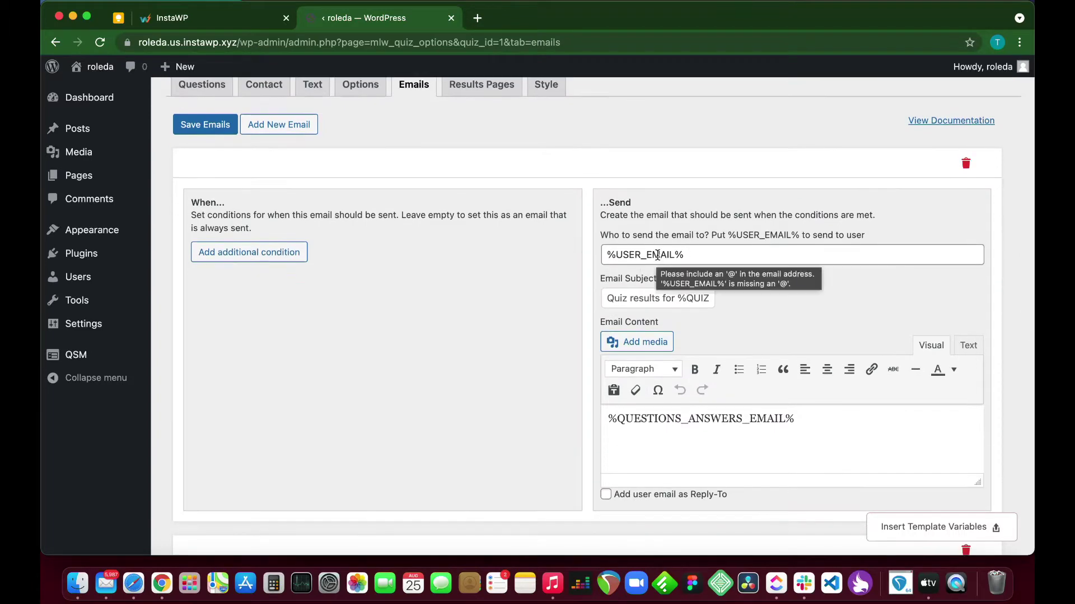
pyautogui.scroll(-1, 688, 246)
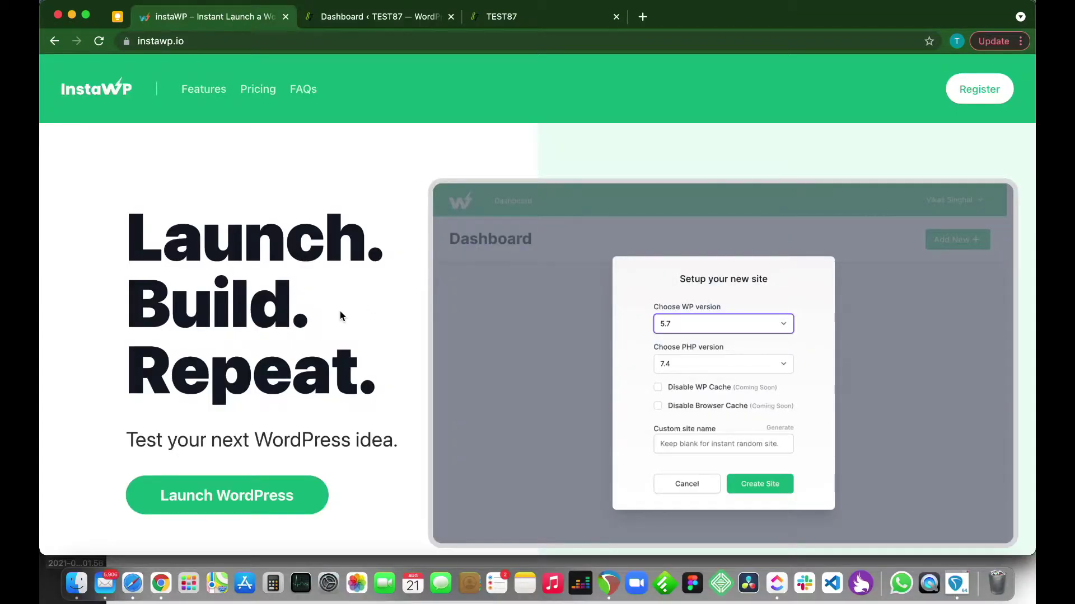
pyautogui.scroll(-6, 340, 313)
pyautogui.scroll(-10, 339, 315)
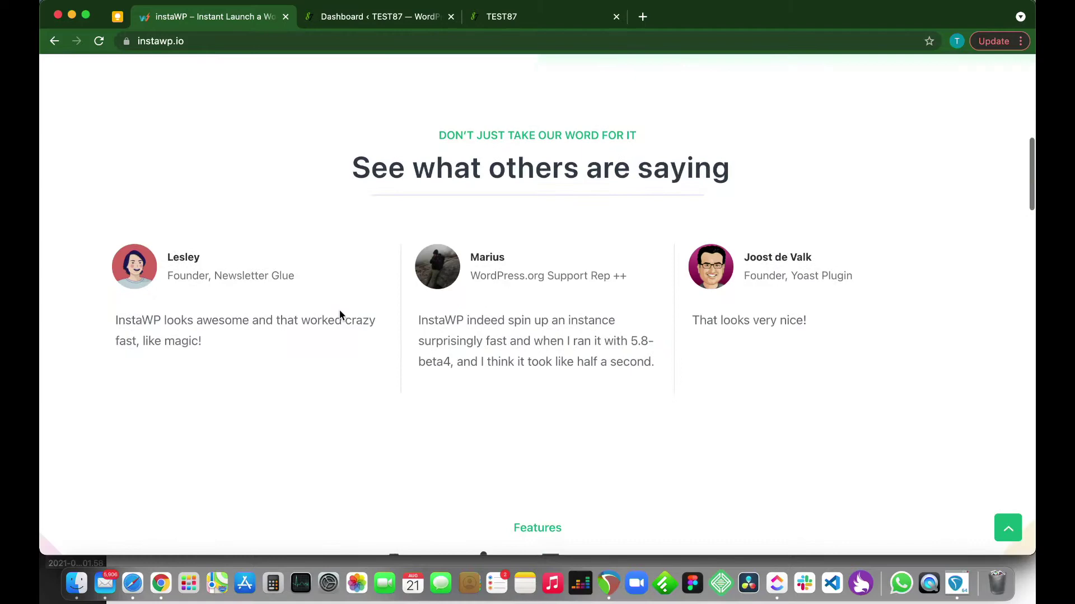
pyautogui.scroll(-2, 340, 315)
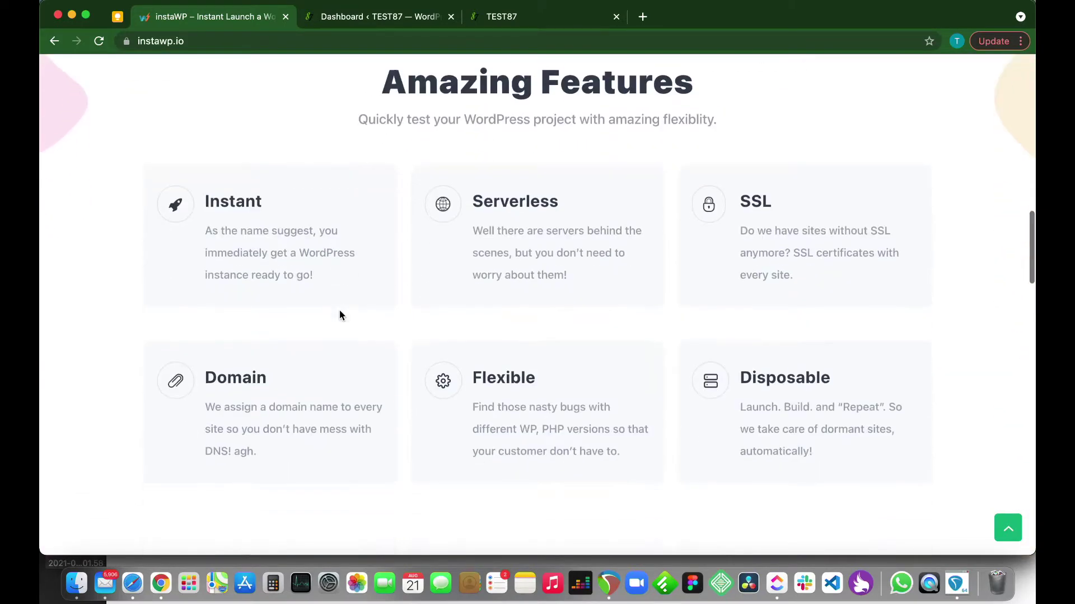
pyautogui.scroll(1, 340, 315)
pyautogui.scroll(-1, 340, 315)
pyautogui.scroll(1, 339, 315)
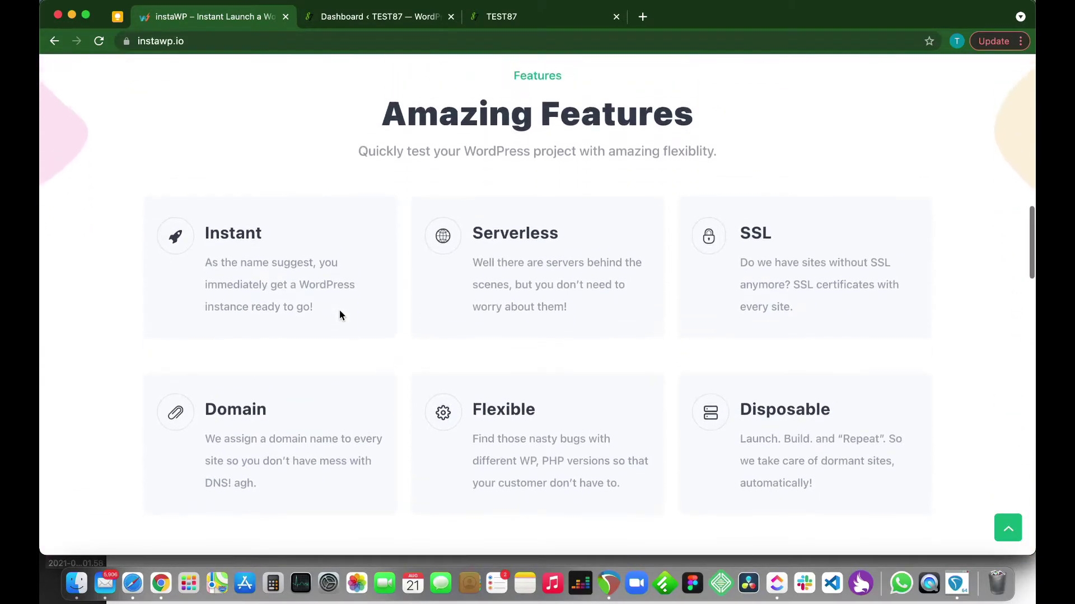
pyautogui.scroll(-1, 339, 315)
pyautogui.scroll(1, 339, 315)
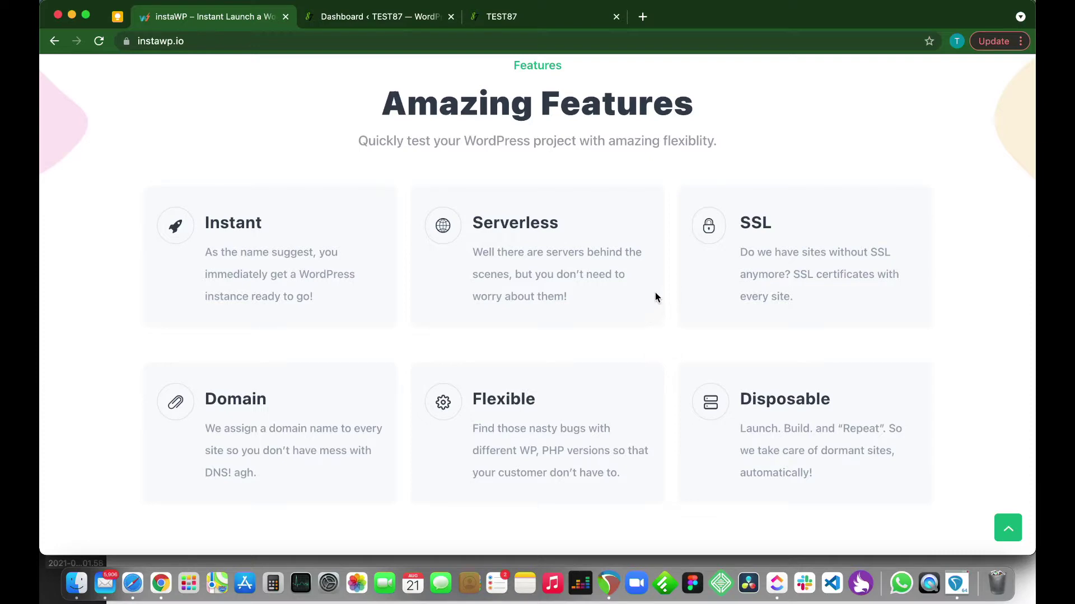
pyautogui.scroll(-1, 655, 297)
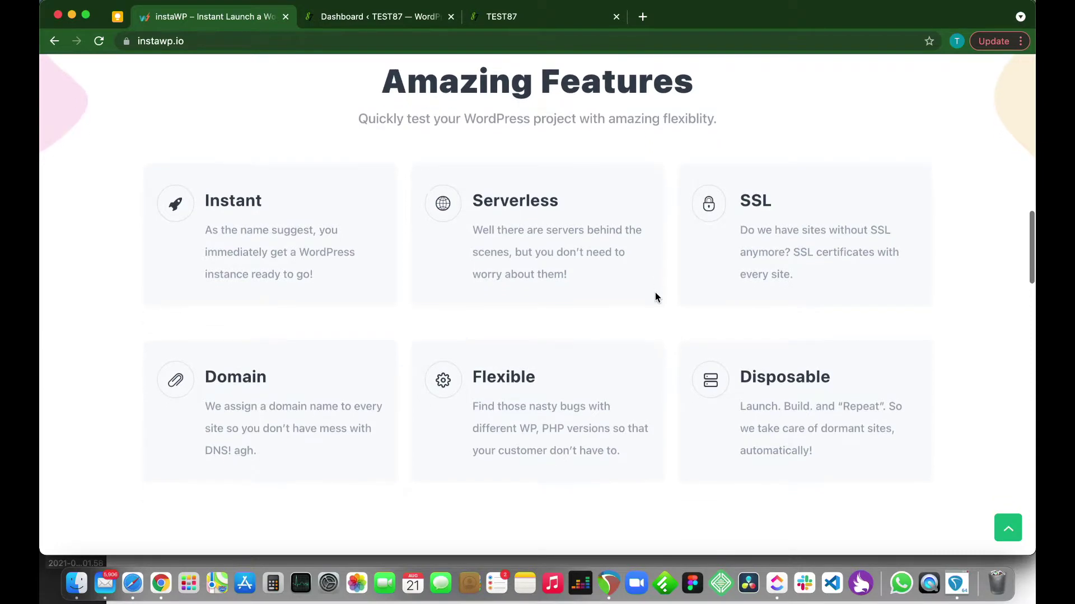
pyautogui.scroll(-3, 655, 296)
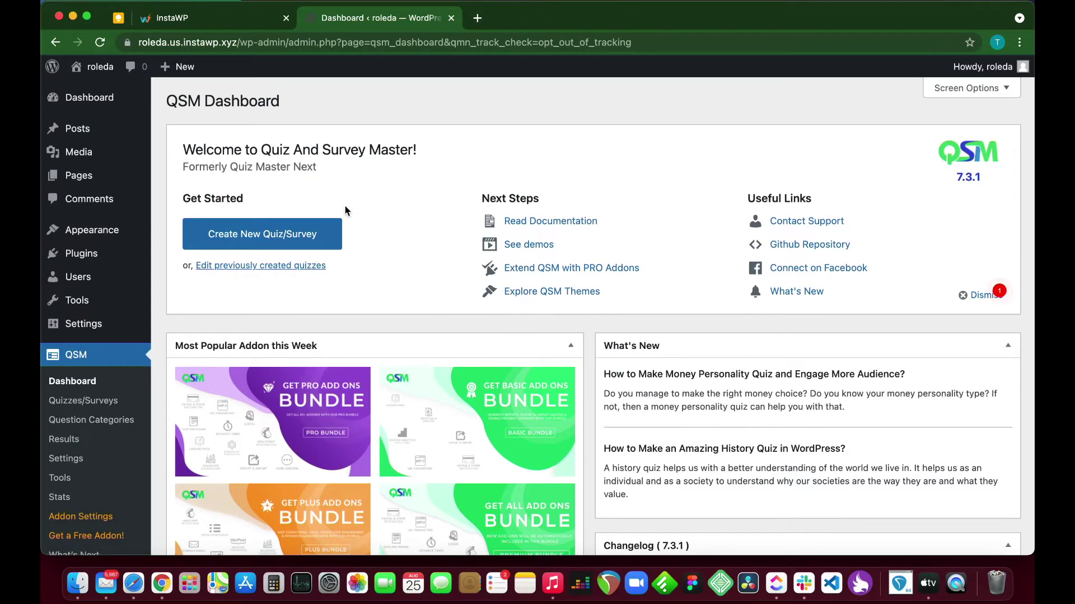
# Start a new quiz from the QSM Dashboard and pick the Default Theme
pyautogui.click(320, 237)
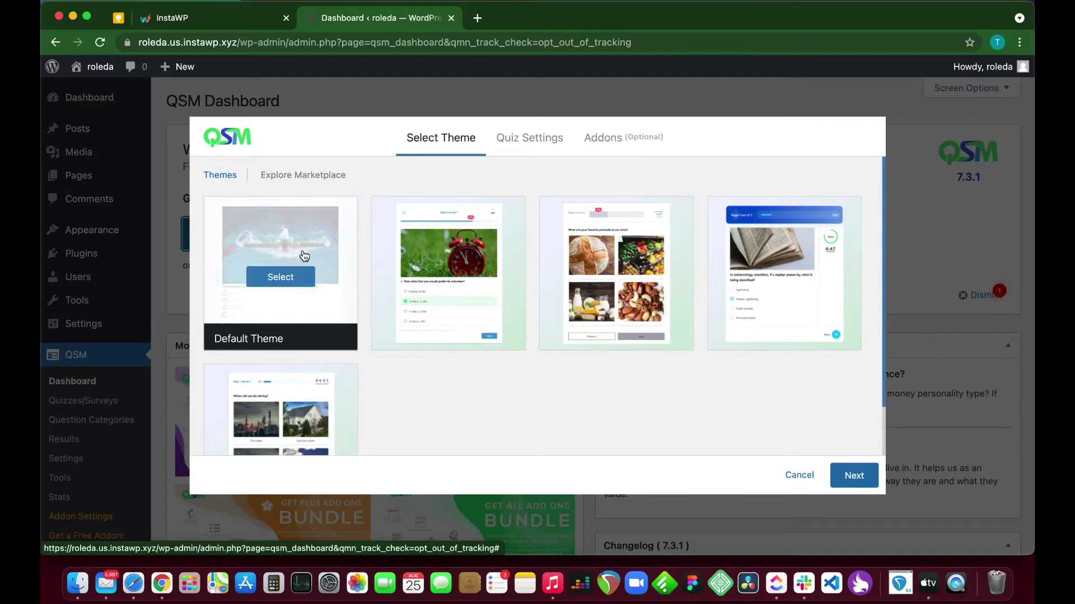
pyautogui.moveTo(483, 283)
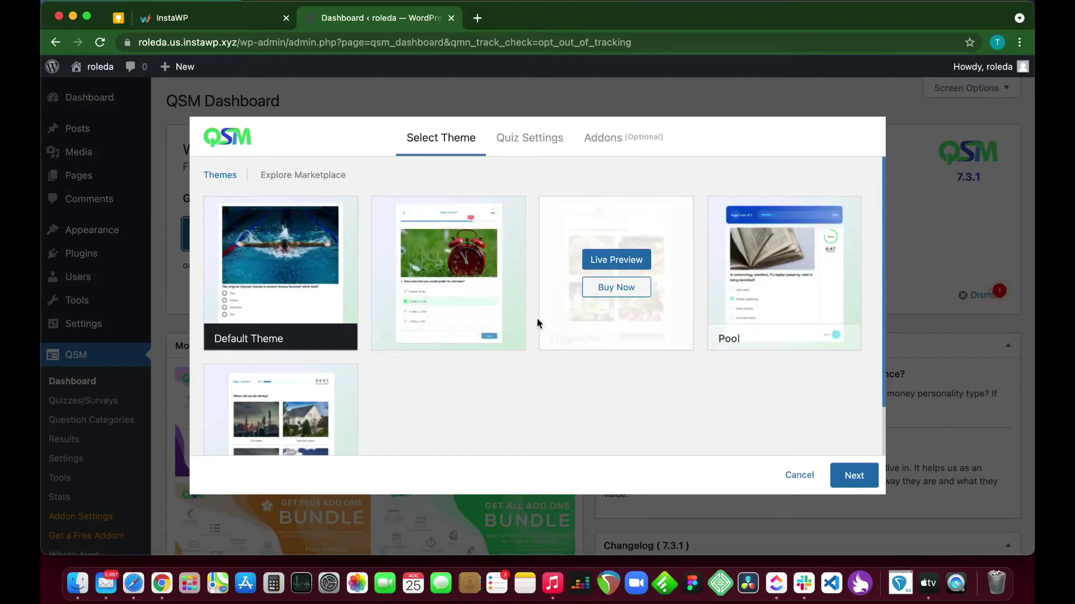
pyautogui.scroll(-2, 302, 362)
pyautogui.moveTo(291, 376)
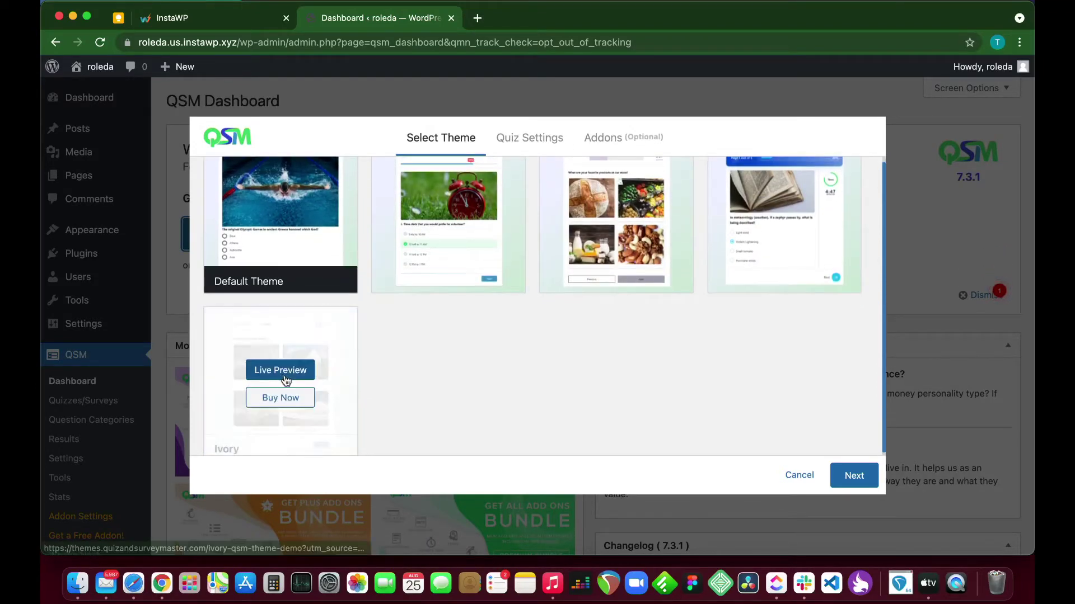
pyautogui.scroll(2, 291, 376)
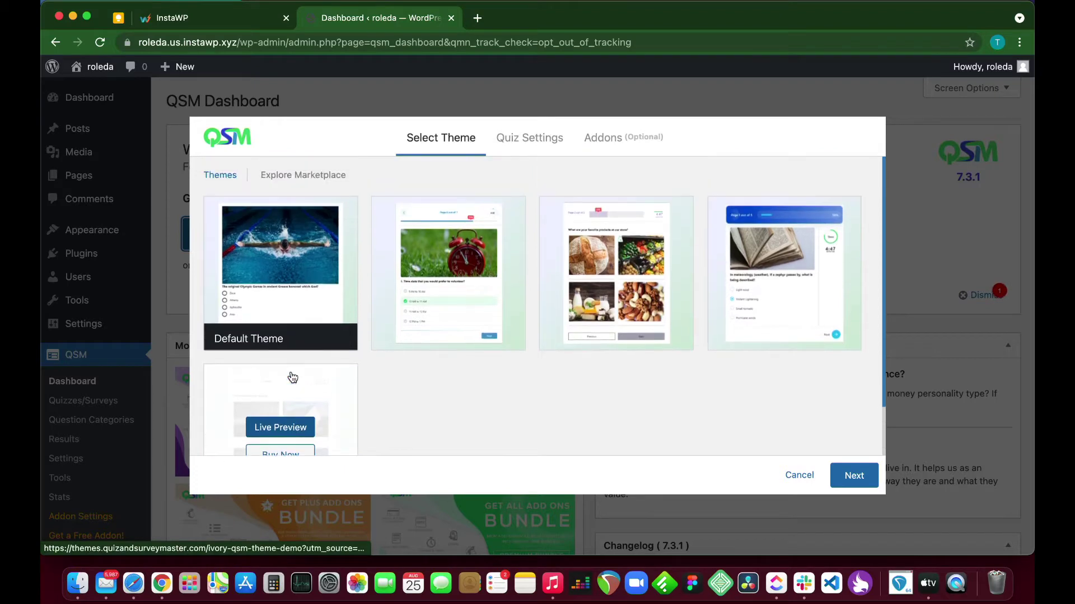
pyautogui.click(320, 316)
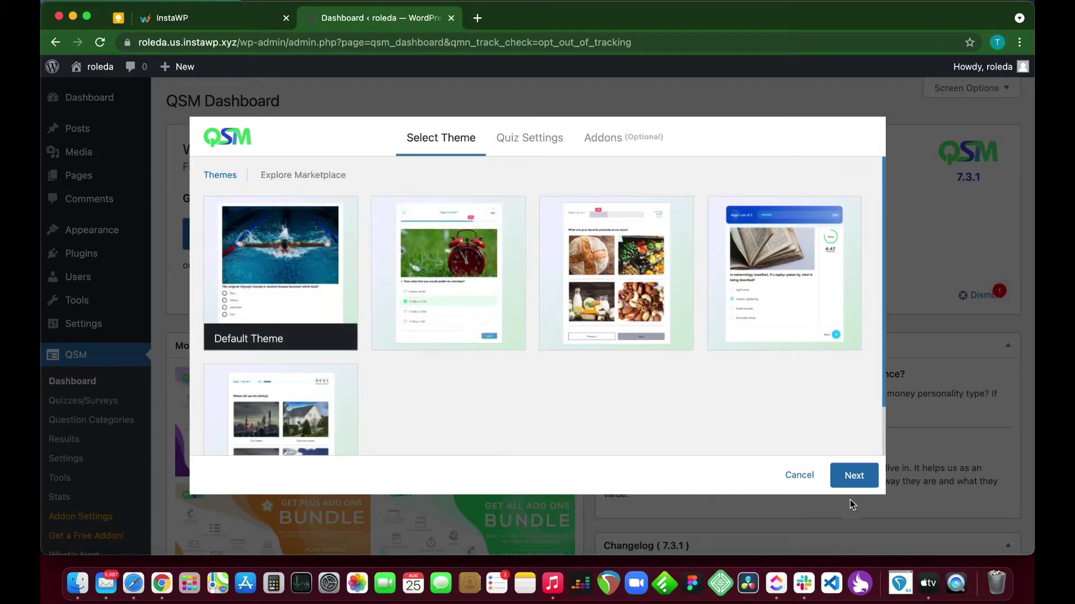
# Name the quiz 'Random Quiz', give it a 5-minute time limit, and advance to the Addons step
pyautogui.click(854, 475)
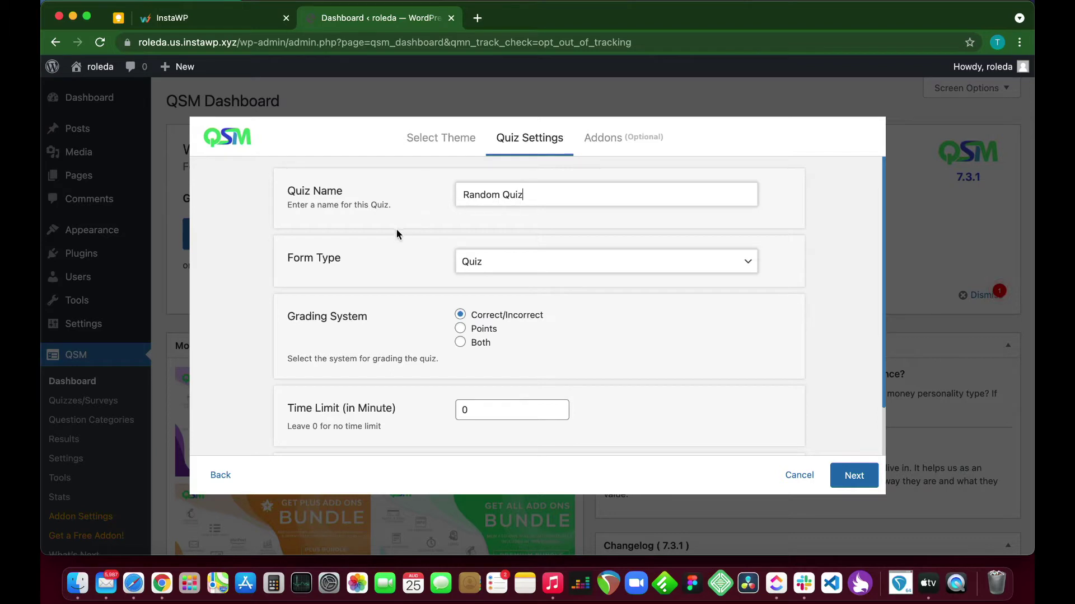
pyautogui.scroll(-2, 451, 289)
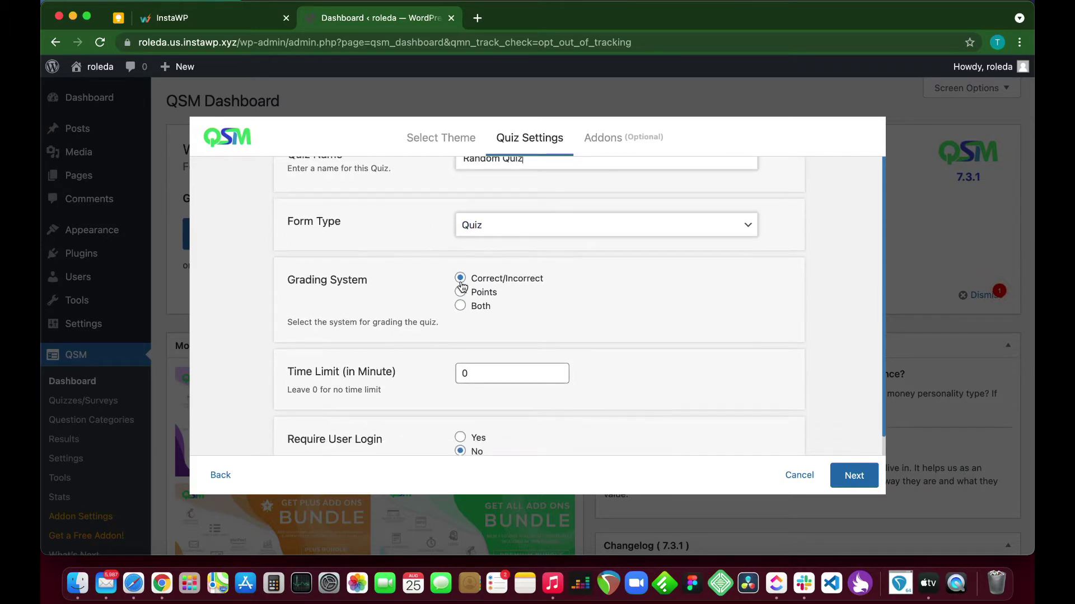
pyautogui.scroll(-2, 453, 320)
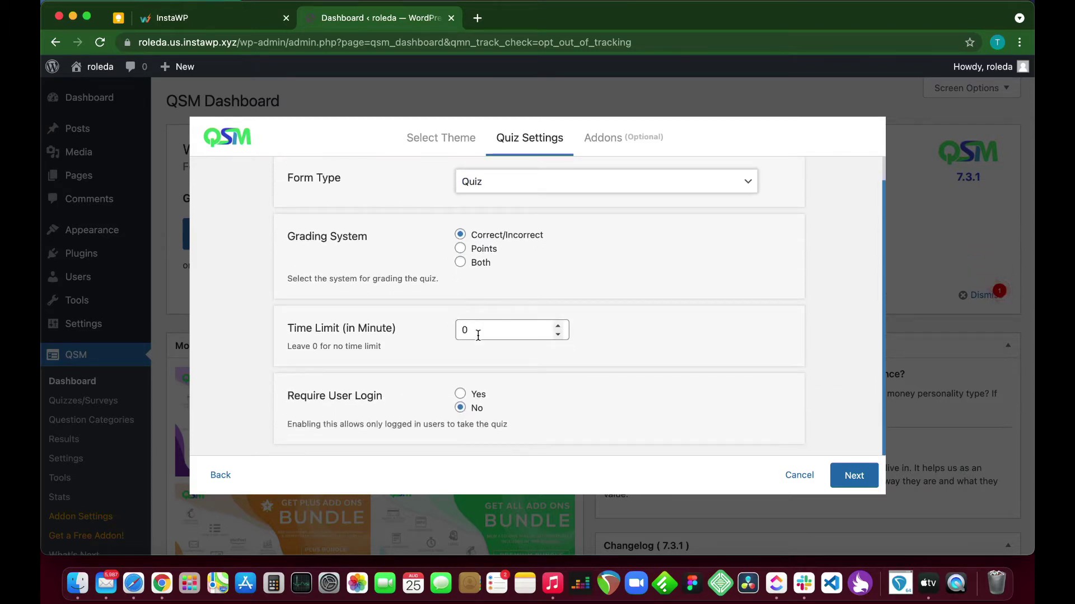
pyautogui.click(509, 333)
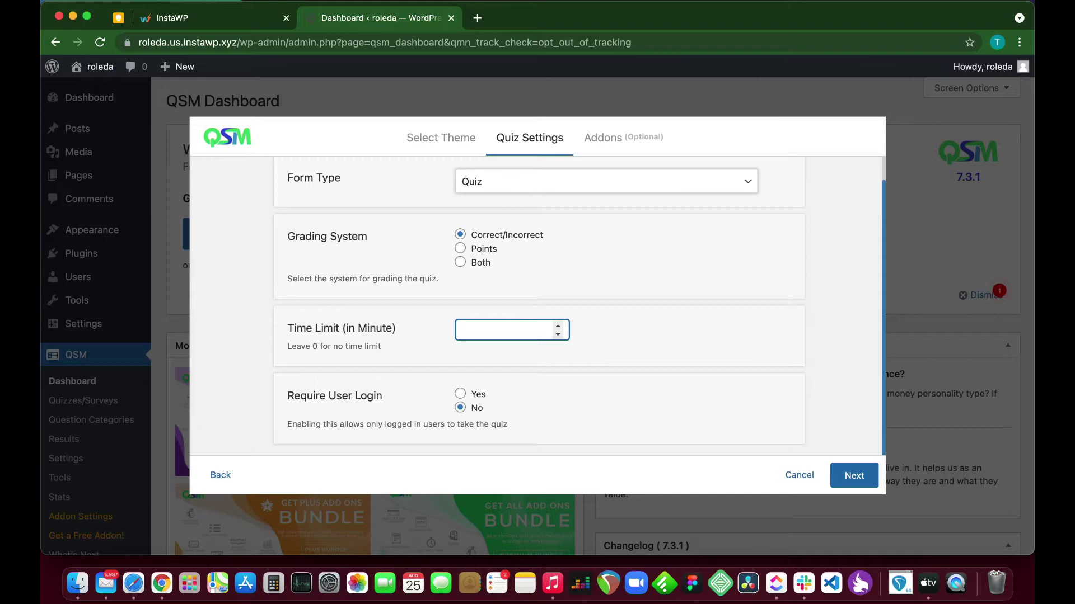
pyautogui.scroll(-1, 572, 404)
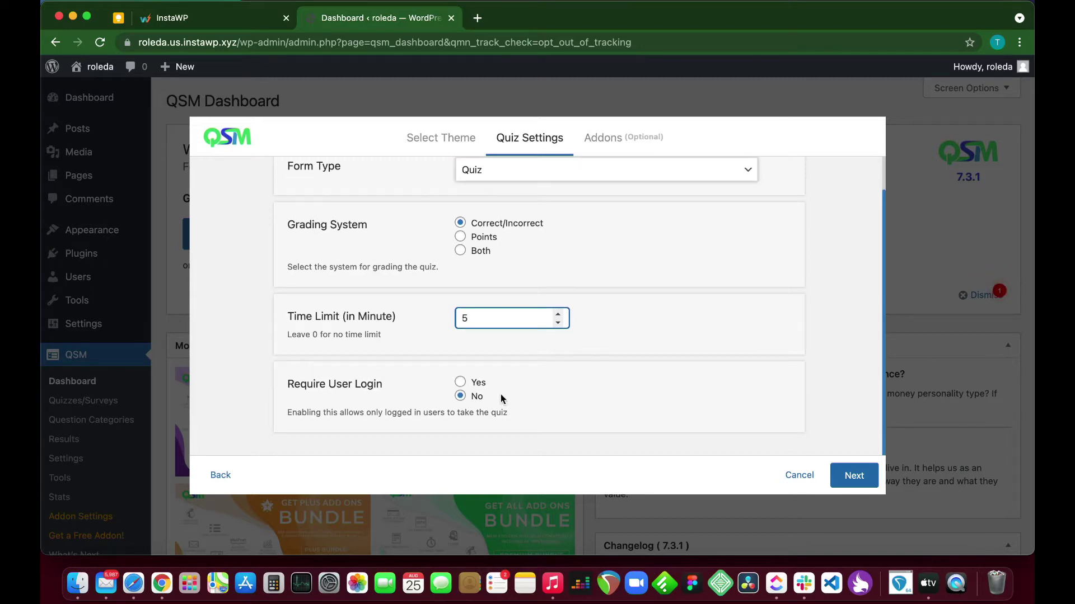
pyautogui.click(852, 475)
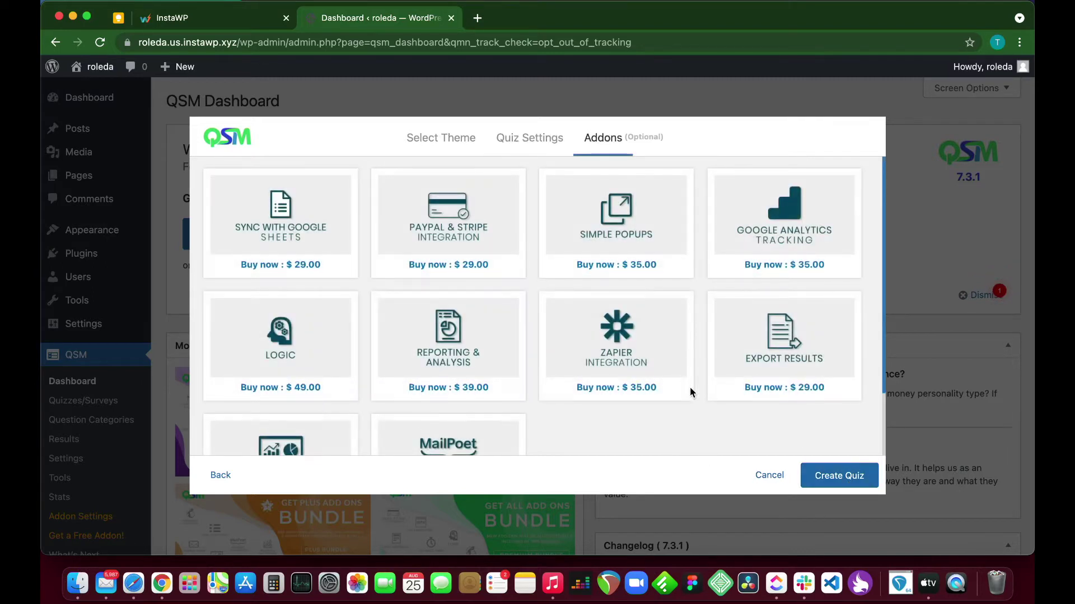
pyautogui.scroll(-3, 677, 391)
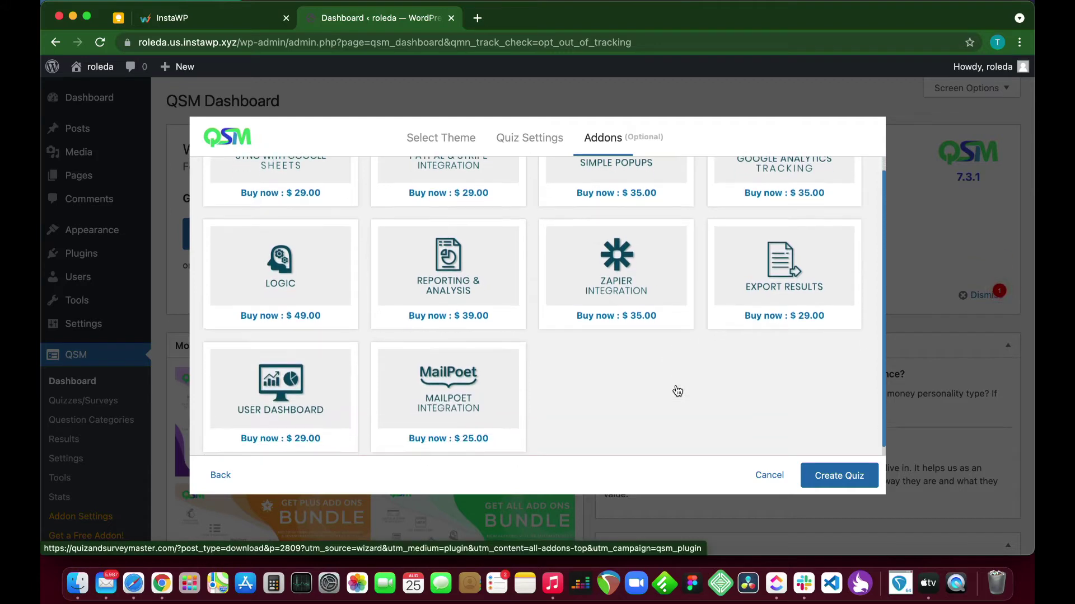
pyautogui.scroll(-1, 676, 390)
pyautogui.scroll(4, 676, 390)
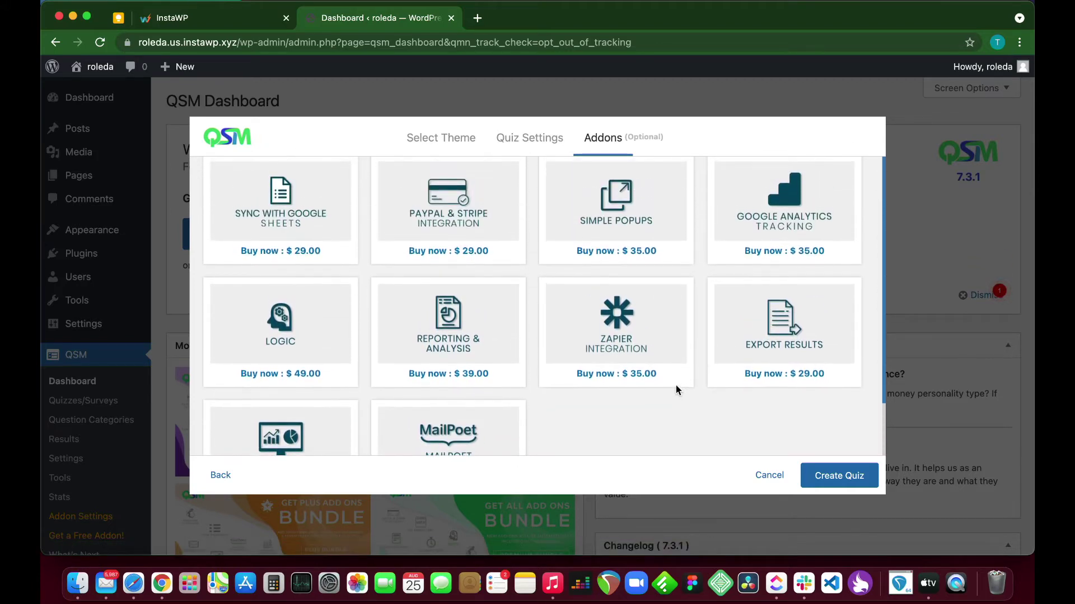
# Create the Random Quiz with the chosen settings
pyautogui.click(823, 482)
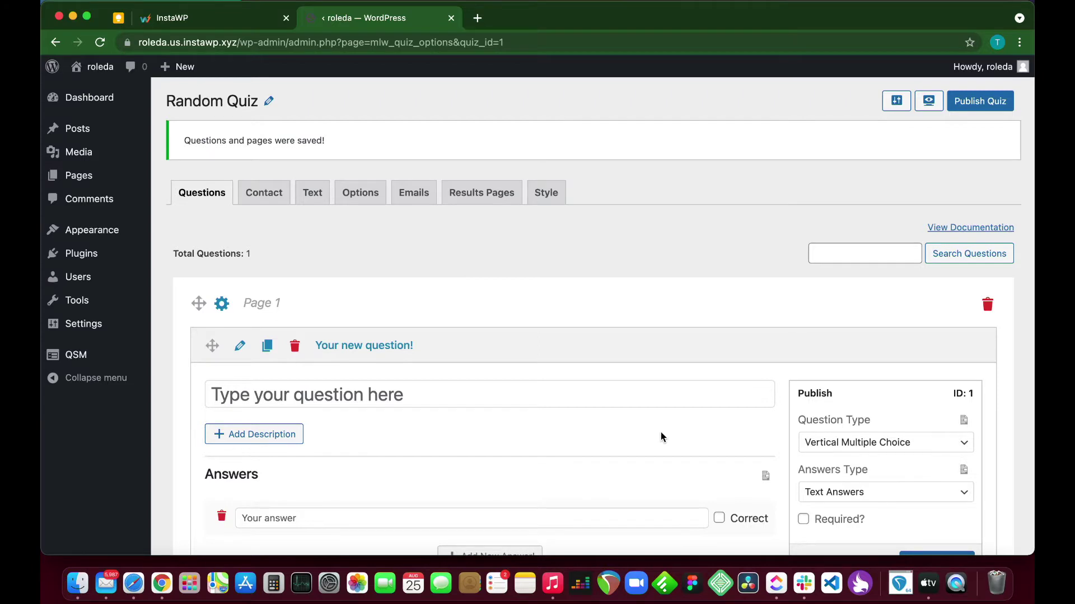
pyautogui.scroll(-3, 660, 432)
pyautogui.scroll(1, 484, 340)
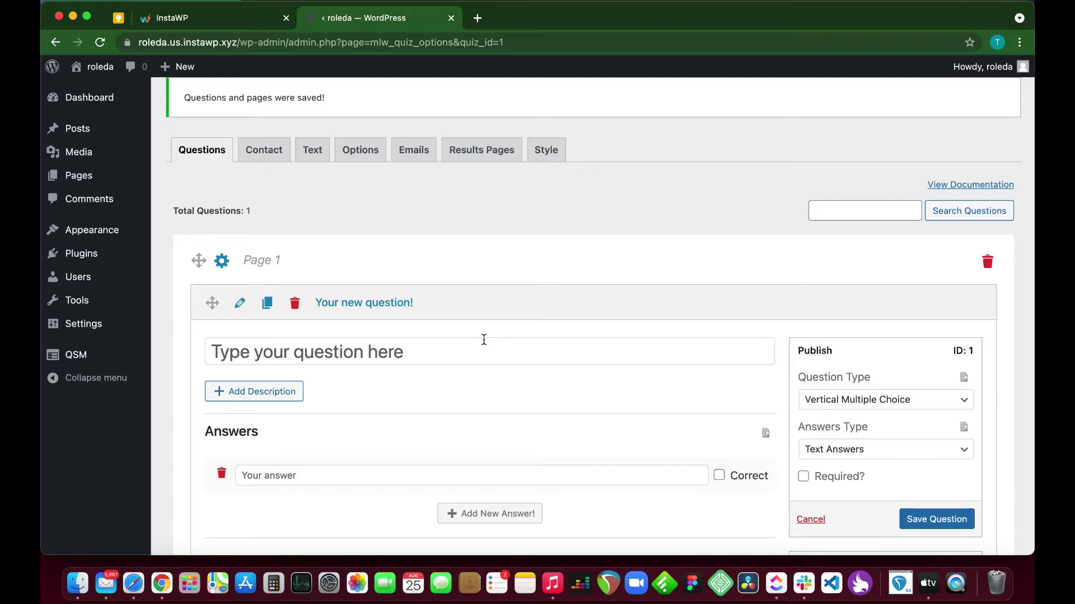
# Enter 'What day comes after Tuesday' as the first question's text
pyautogui.click(483, 340)
pyautogui.write('What day com')
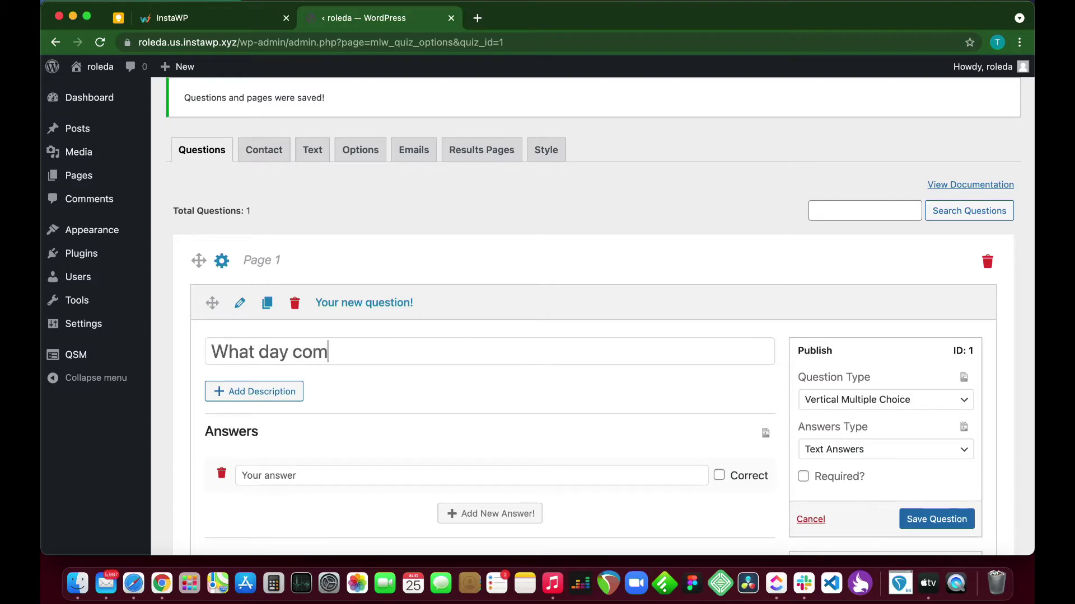
pyautogui.write('es after Tuesday?')
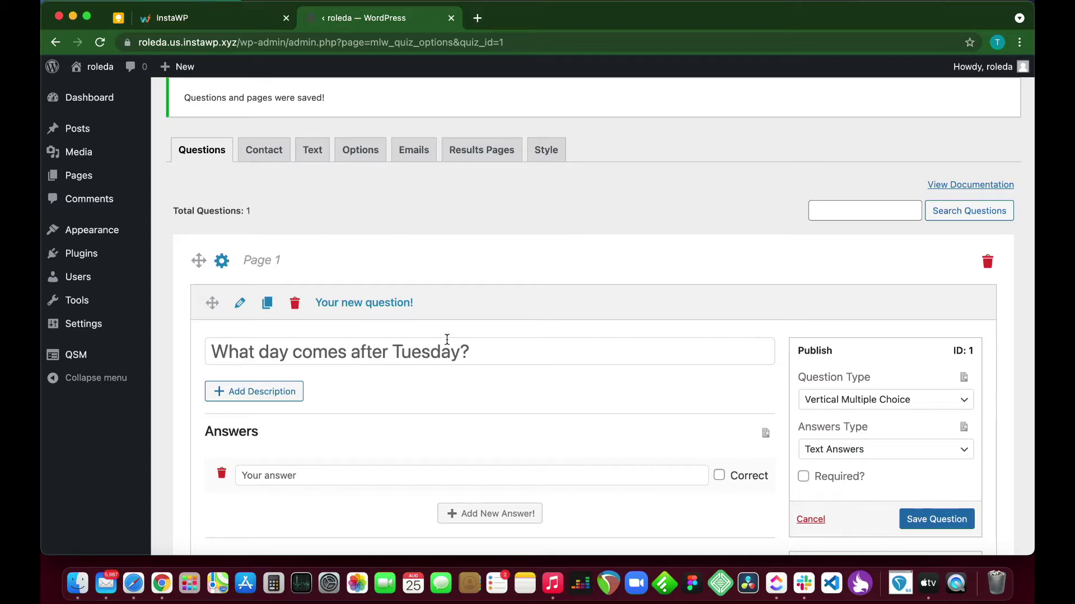
pyautogui.scroll(-2, 361, 404)
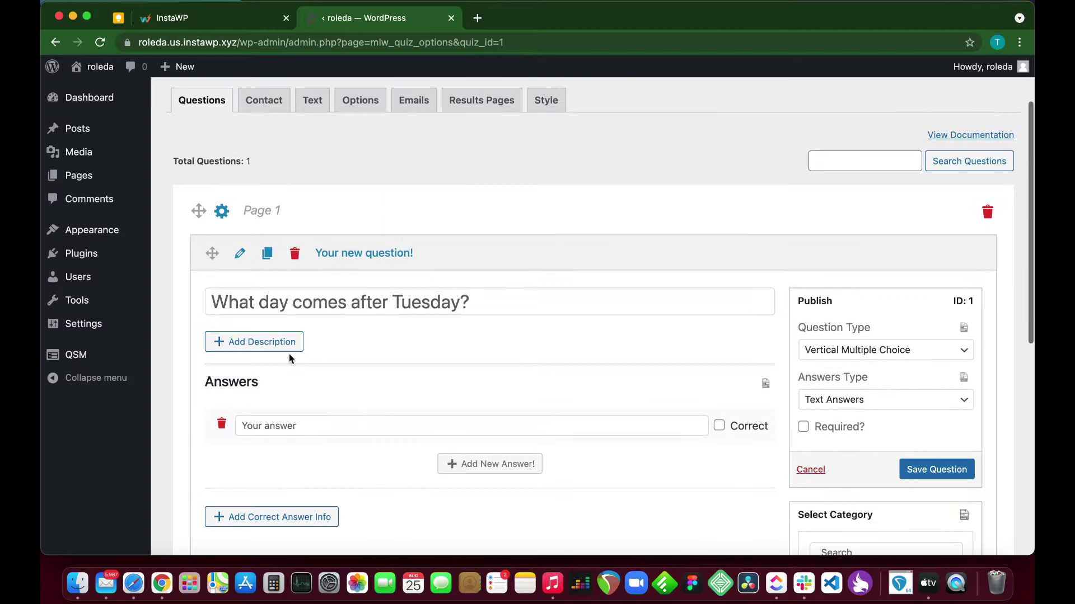
pyautogui.scroll(-2, 304, 359)
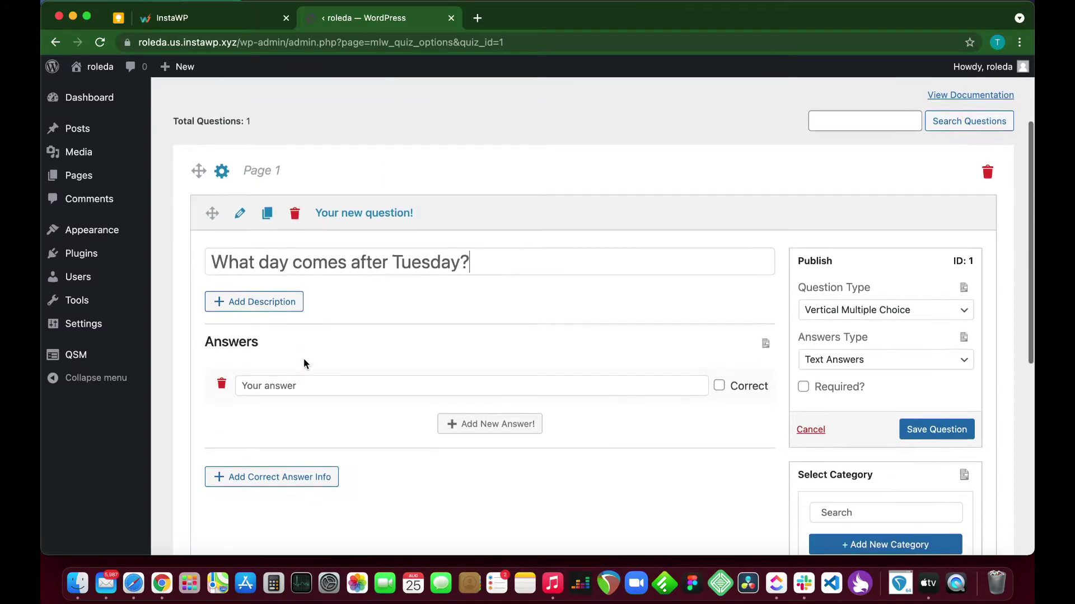
# Fill in four answer options for the Tuesday question, including Wednesday and Thursday
pyautogui.click(279, 386)
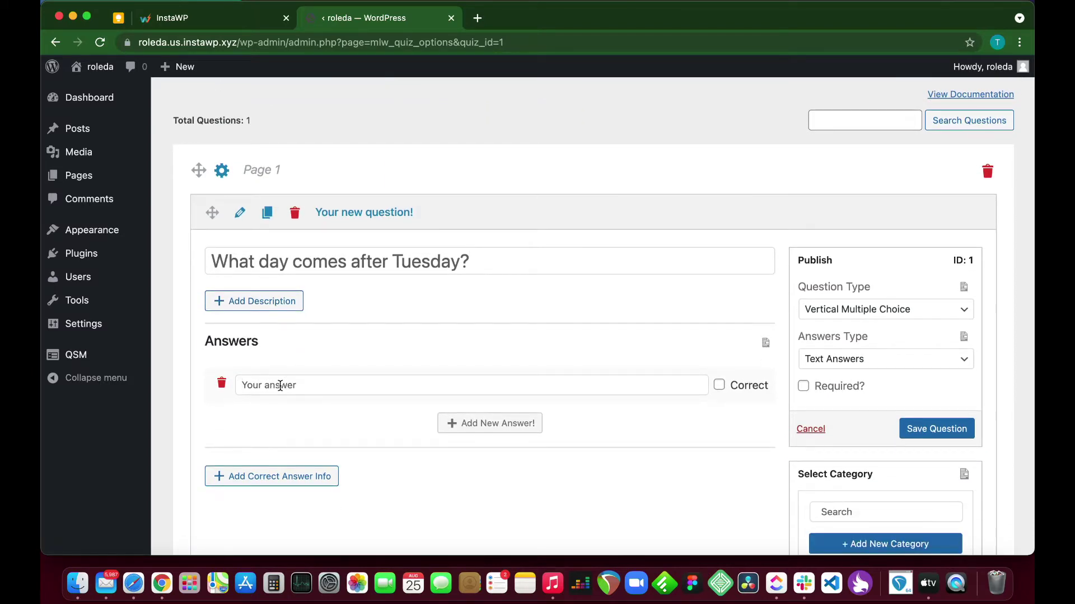
pyautogui.write('Monday')
pyautogui.click(477, 423)
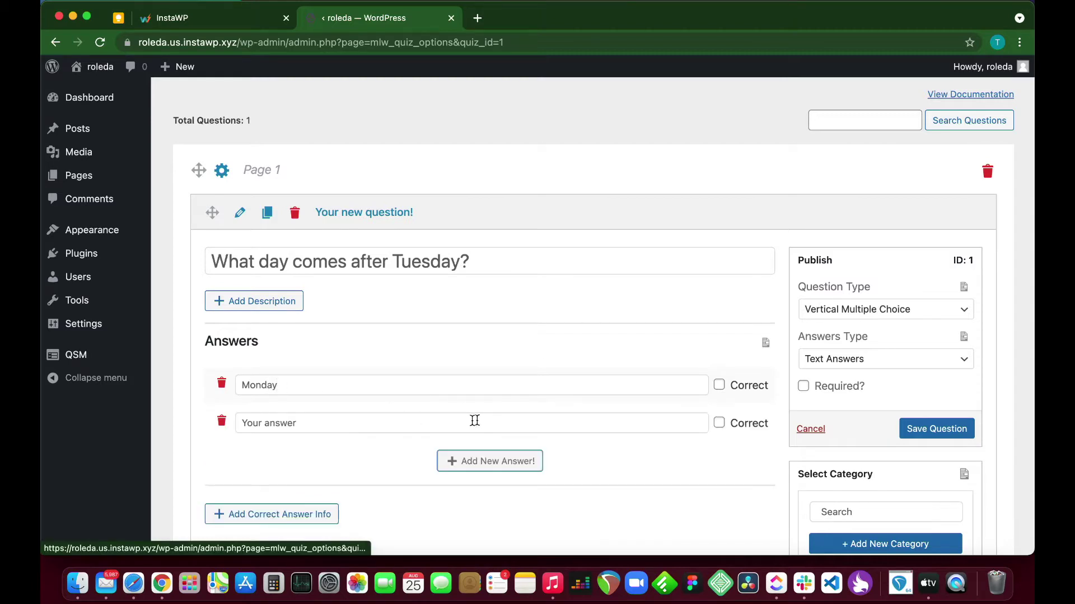
pyautogui.click(411, 425)
pyautogui.write('Wednesday')
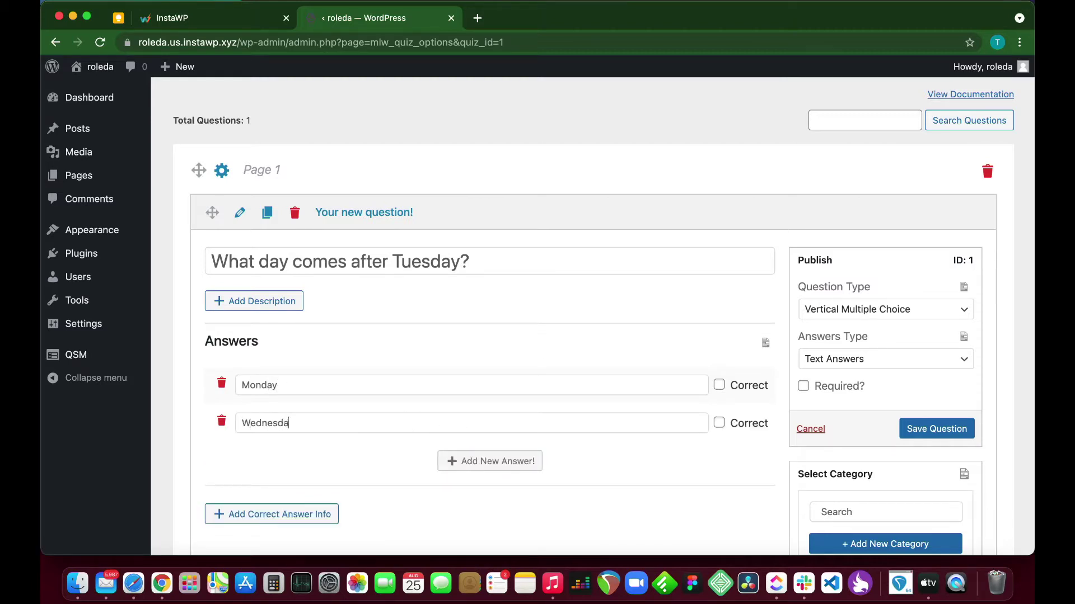
pyautogui.click(516, 473)
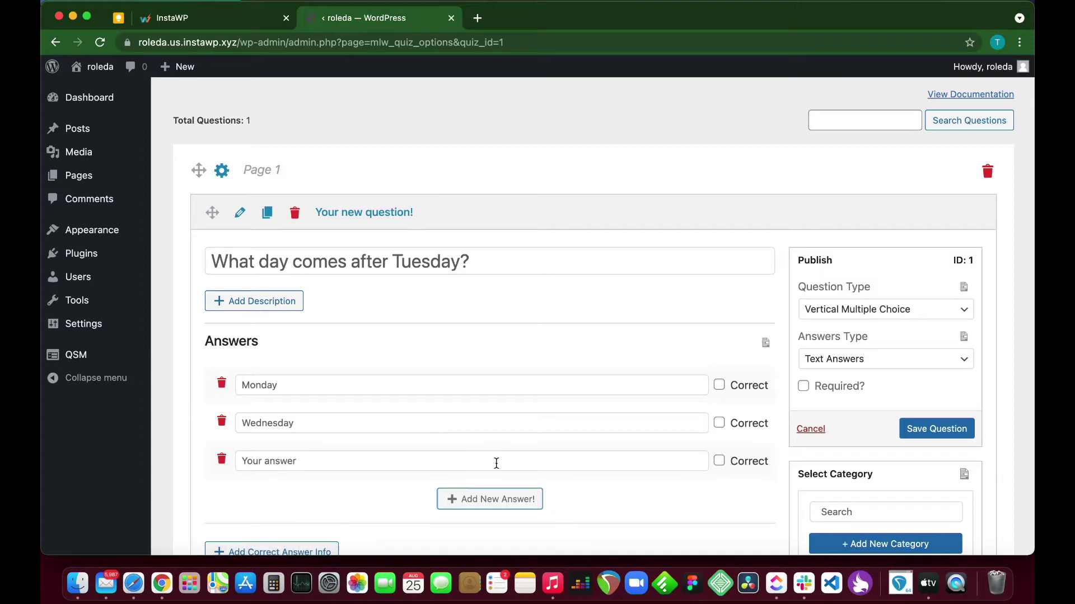
pyautogui.click(408, 456)
pyautogui.write('Saturday')
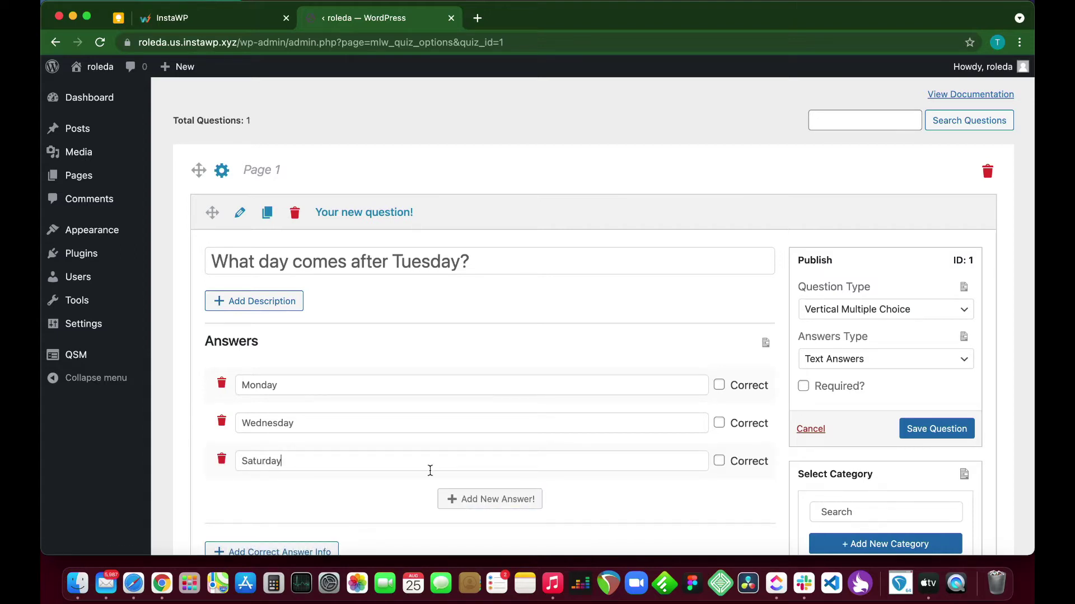
pyautogui.click(473, 494)
pyautogui.click(415, 498)
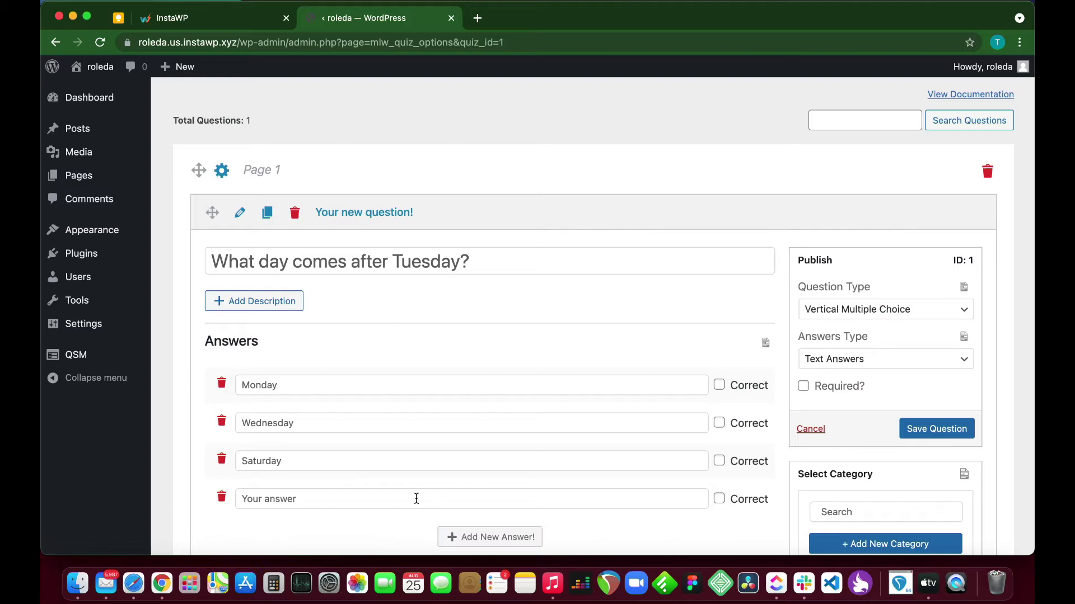
pyautogui.scroll(-2, 416, 499)
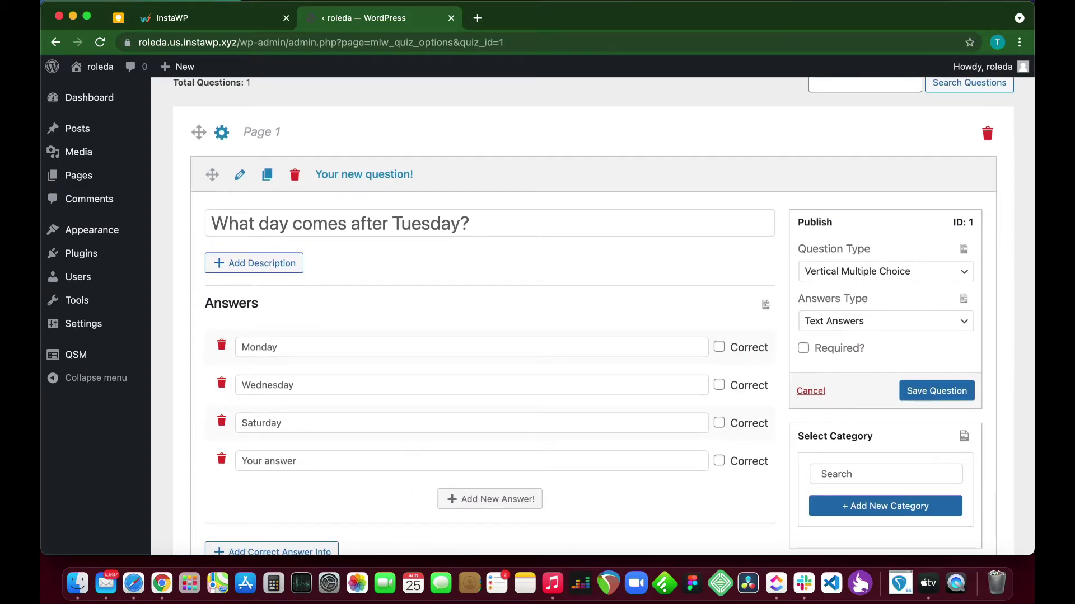
pyautogui.write('Thursday')
# Mark Wednesday as correct, make the question required, and save it
pyautogui.click(719, 385)
pyautogui.scroll(-1, 642, 470)
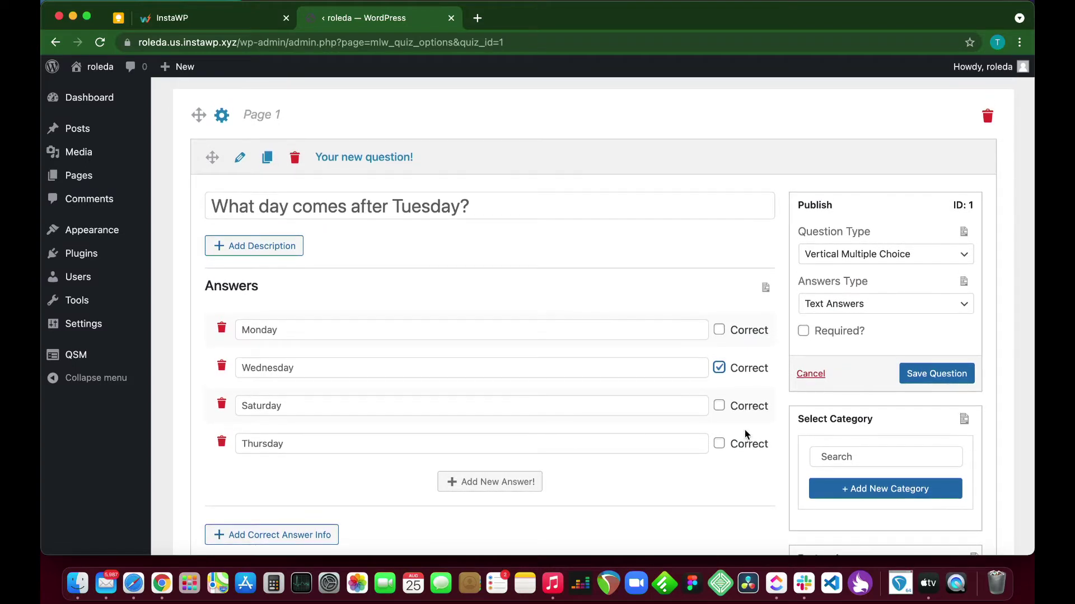
pyautogui.click(803, 332)
pyautogui.scroll(-2, 882, 375)
pyautogui.click(918, 345)
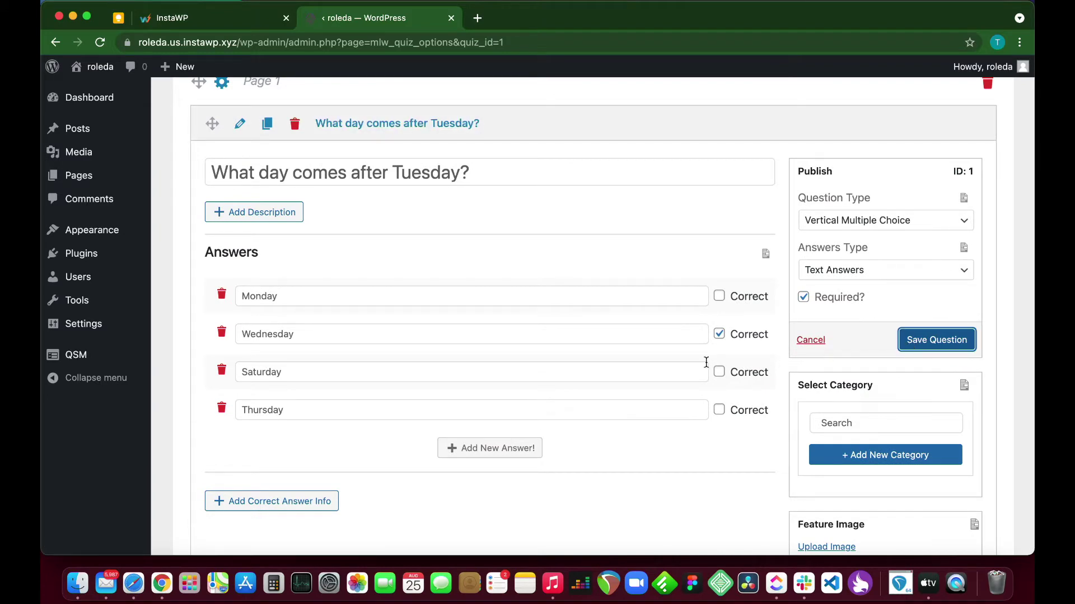
pyautogui.scroll(-10, 610, 398)
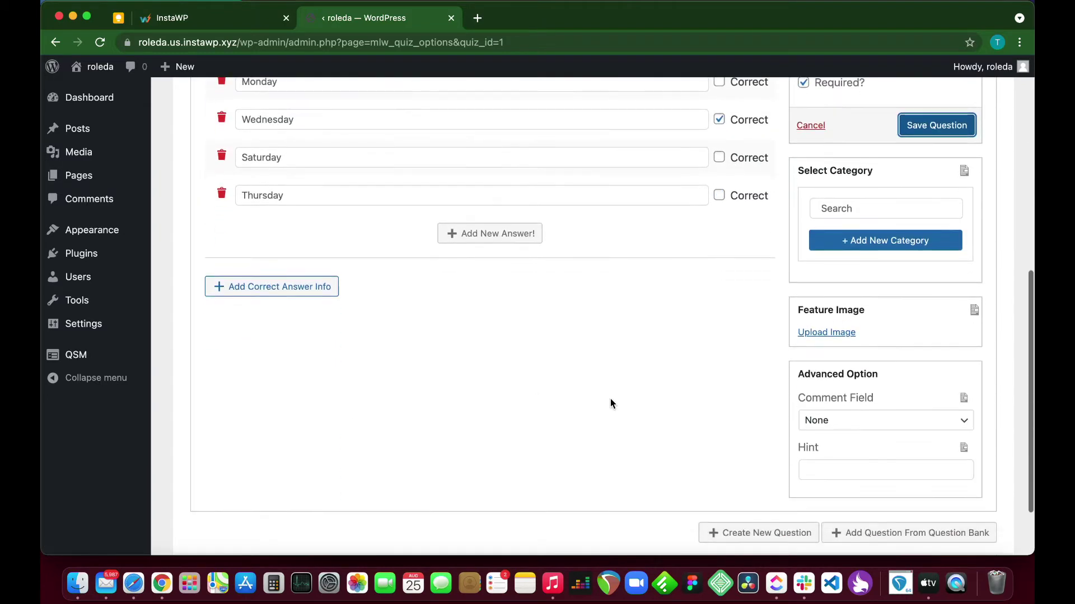
# Start a new question reading 'The color green is a mixture of:'
pyautogui.click(721, 452)
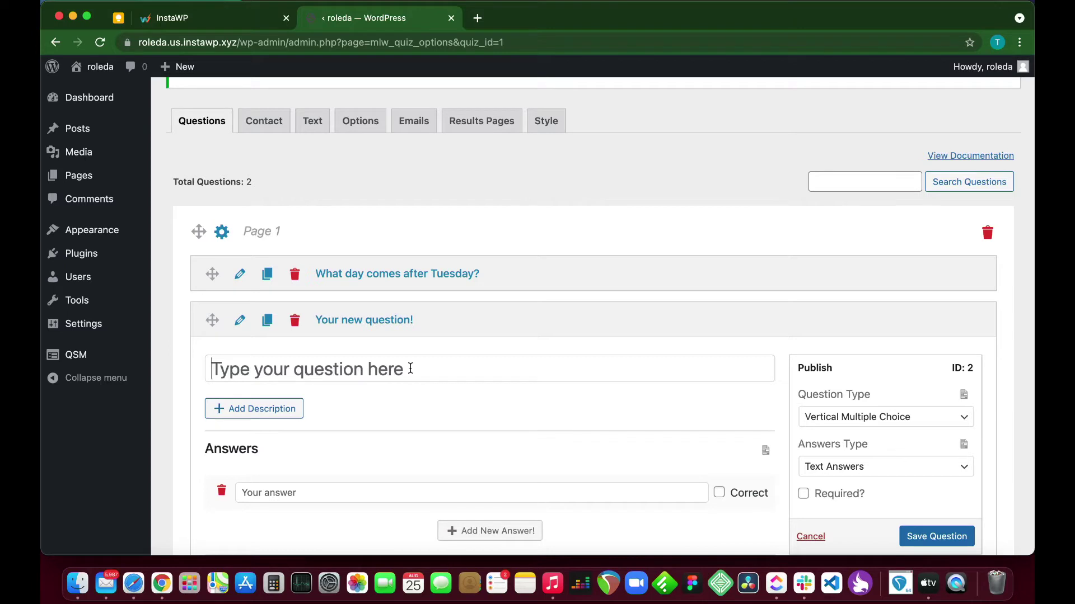
pyautogui.write('The color green is a mixtur')
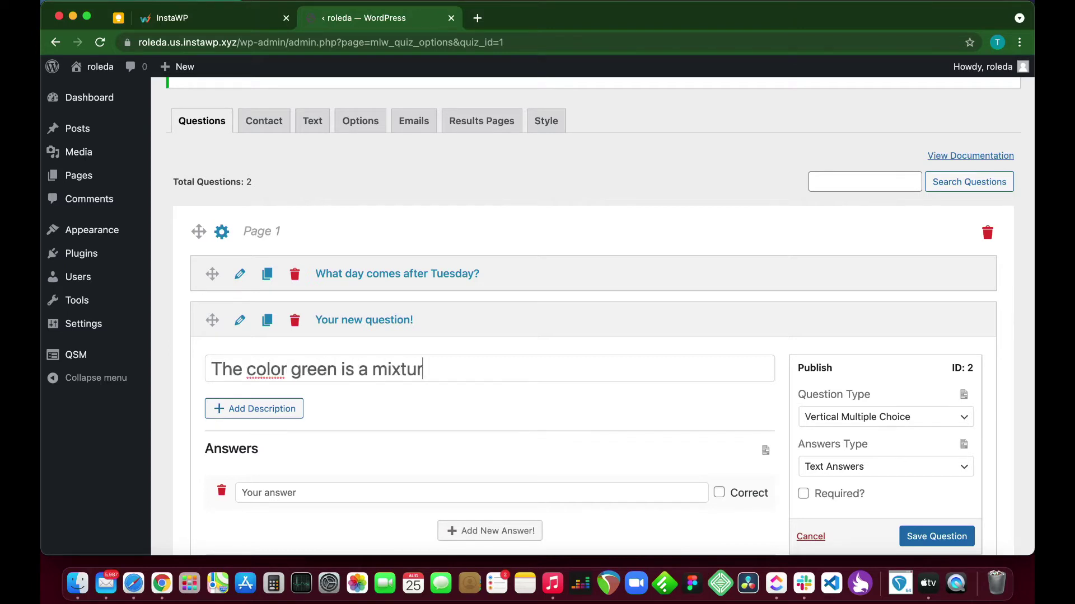
pyautogui.write('e of:')
pyautogui.scroll(-1, 308, 443)
# Add answers Blue and Yellow, Black and Blue, Blue and Dark Blue, and What and red
pyautogui.click(307, 446)
pyautogui.write('Blue and Yellow')
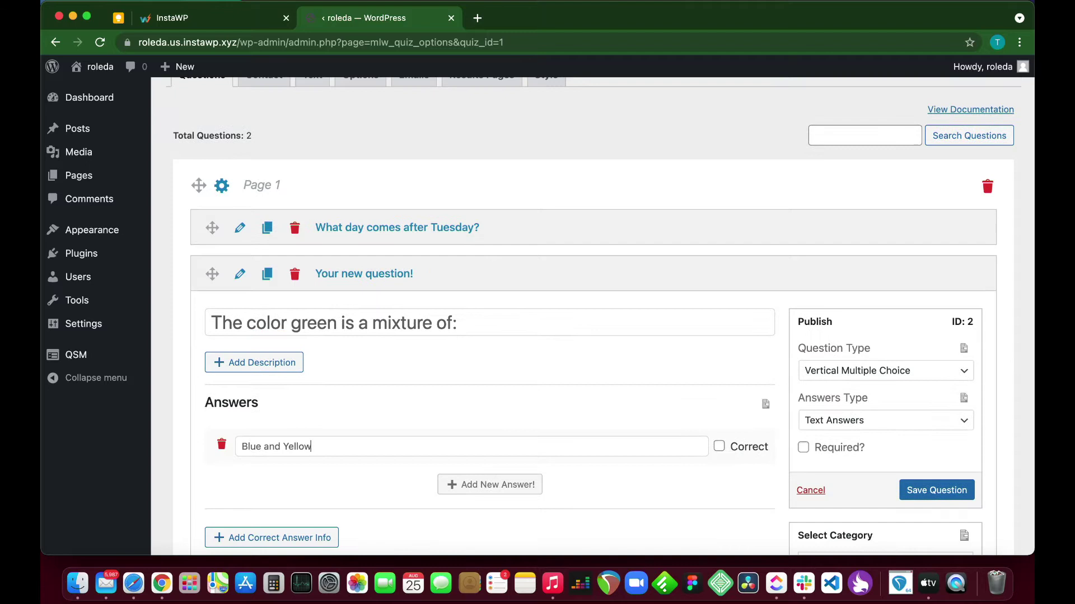
pyautogui.click(484, 485)
pyautogui.write('Black and Blue')
pyautogui.scroll(-1, 497, 467)
pyautogui.click(497, 465)
pyautogui.write('Blue and Dark Blue')
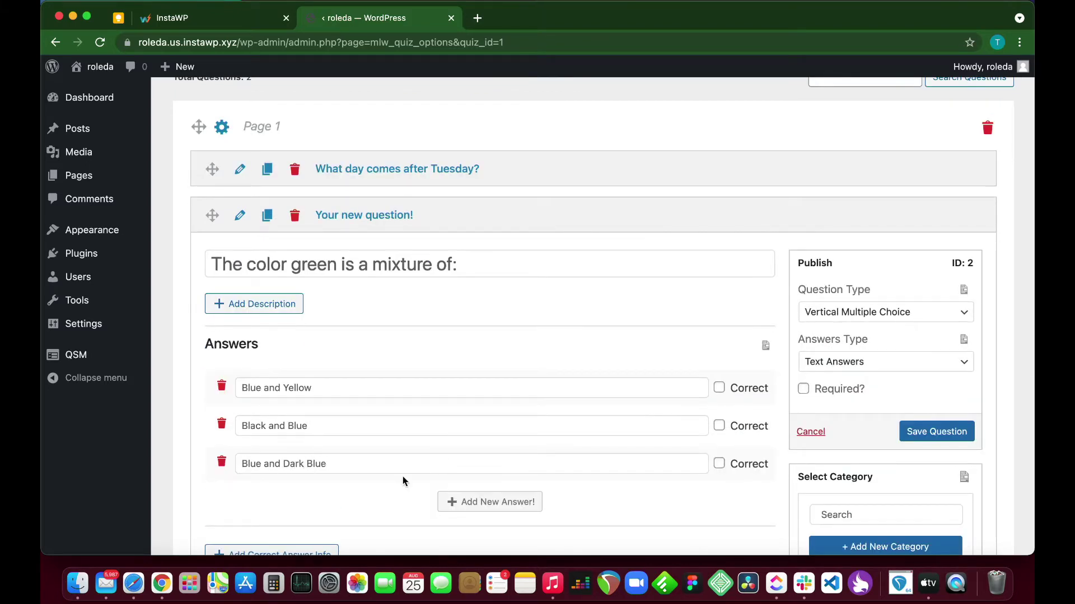
pyautogui.click(489, 501)
pyautogui.write('What and red')
pyautogui.scroll(-1, 722, 337)
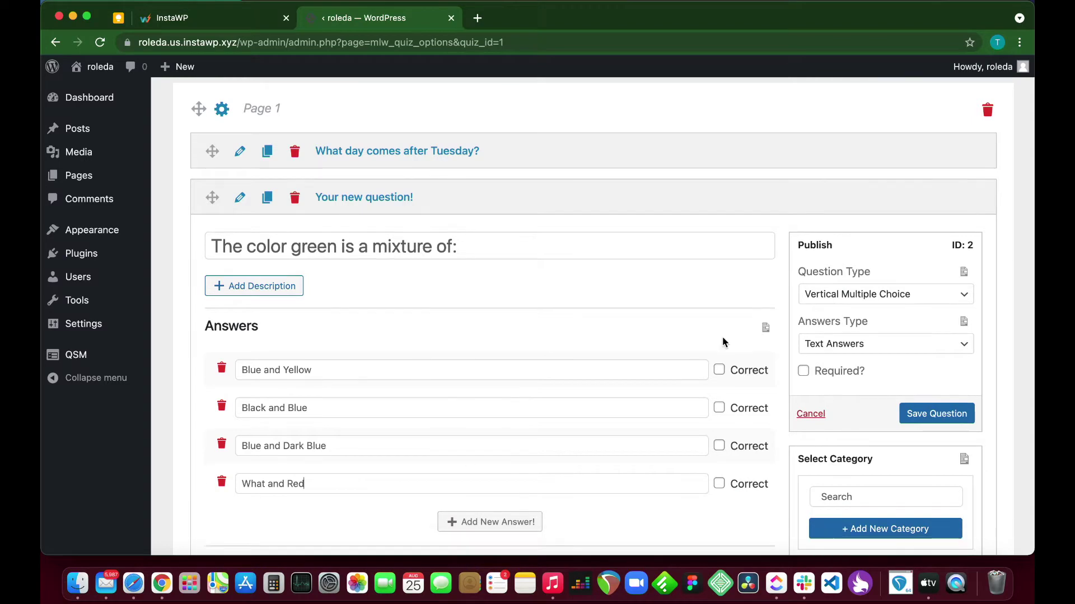
# Mark Blue and Yellow as correct, make the question required, and save it
pyautogui.click(719, 371)
pyautogui.scroll(-3, 676, 391)
pyautogui.click(803, 318)
pyautogui.click(937, 361)
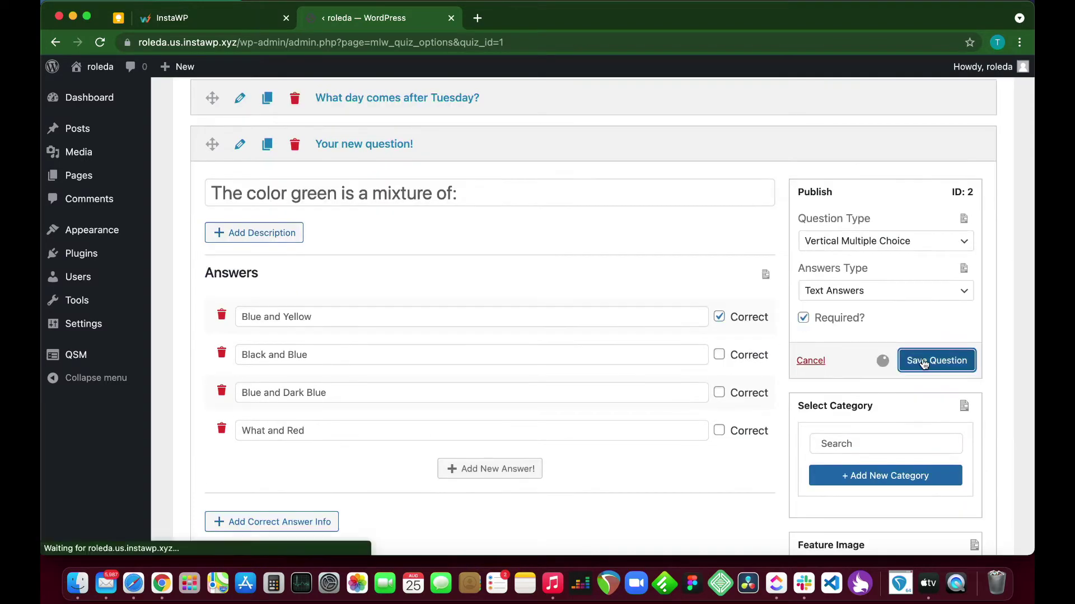
pyautogui.scroll(-5, 576, 404)
pyautogui.scroll(5, 576, 404)
pyautogui.scroll(-5, 576, 404)
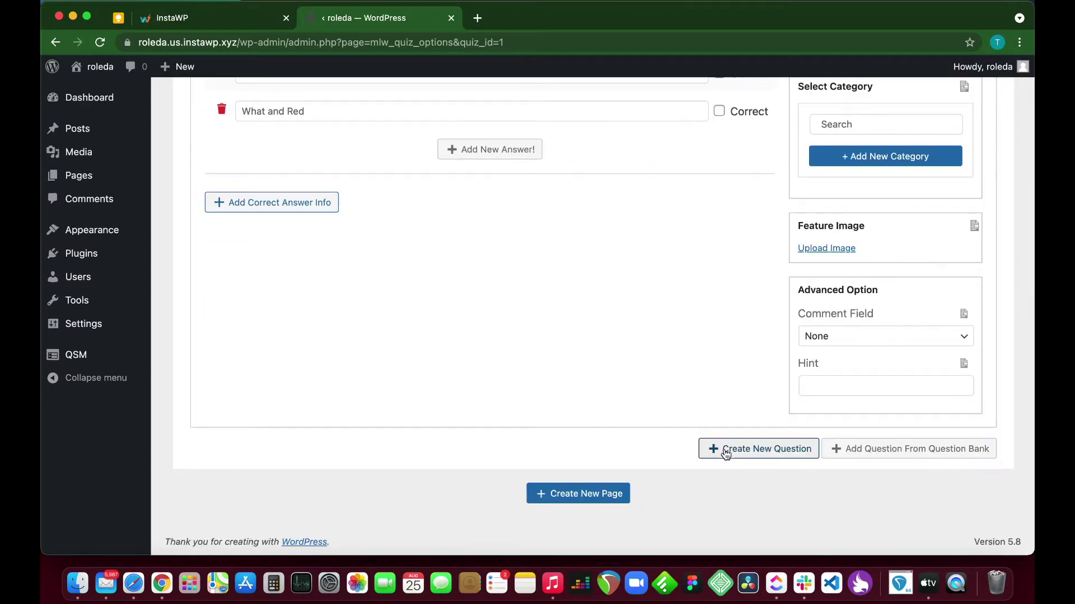
# Add a required 'Do fish have lungs?' question with answers Yes and No, No correct, and save it
pyautogui.click(722, 449)
pyautogui.write('Do fish ha')
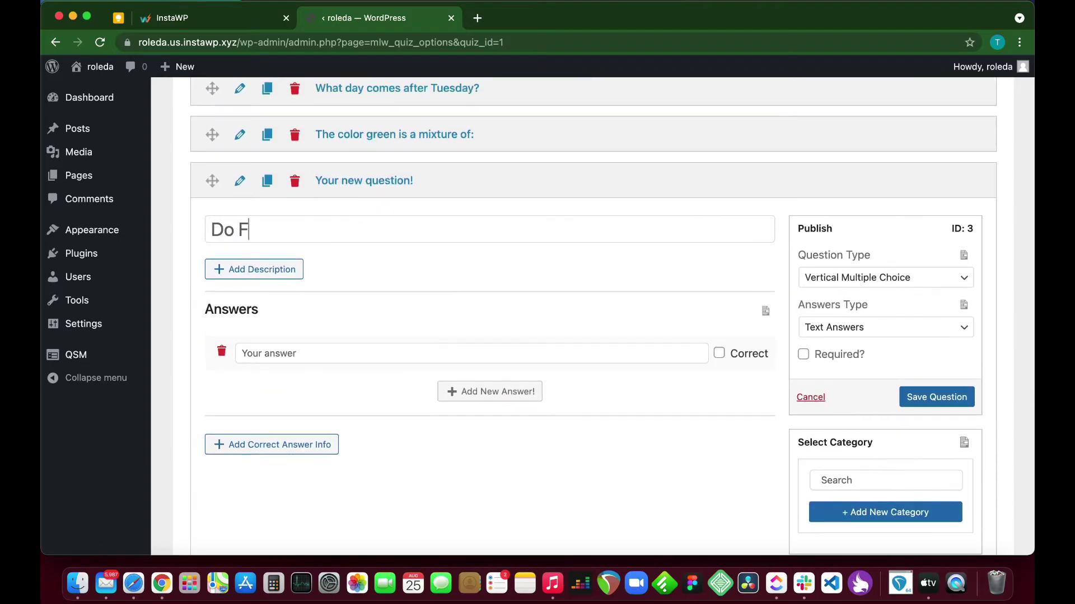
pyautogui.write('ve lungs')
pyautogui.write('Yes')
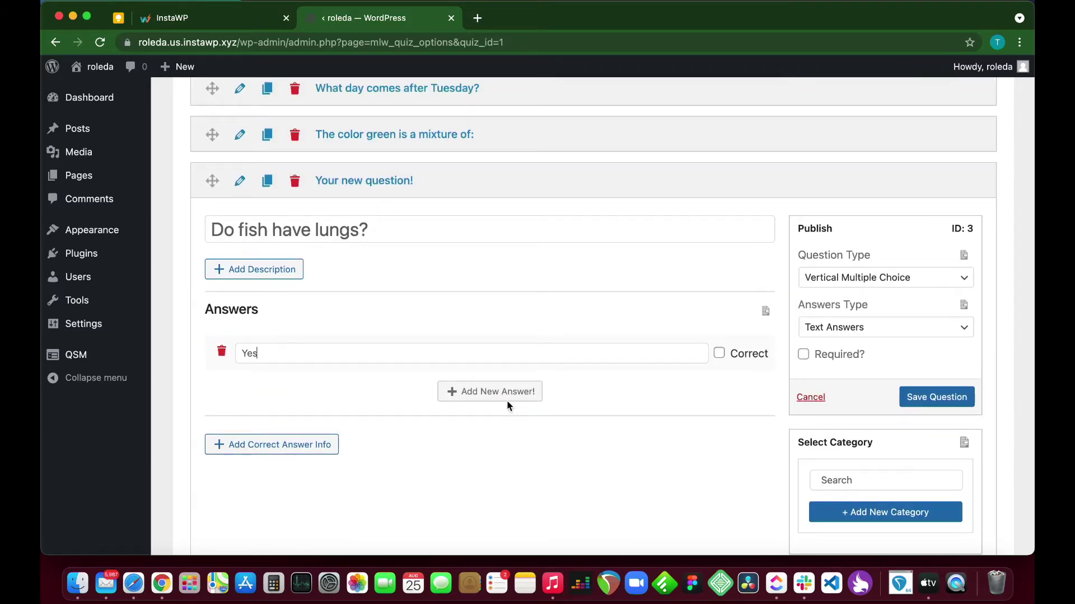
pyautogui.click(507, 392)
pyautogui.write('No')
pyautogui.click(718, 391)
pyautogui.scroll(-1, 652, 433)
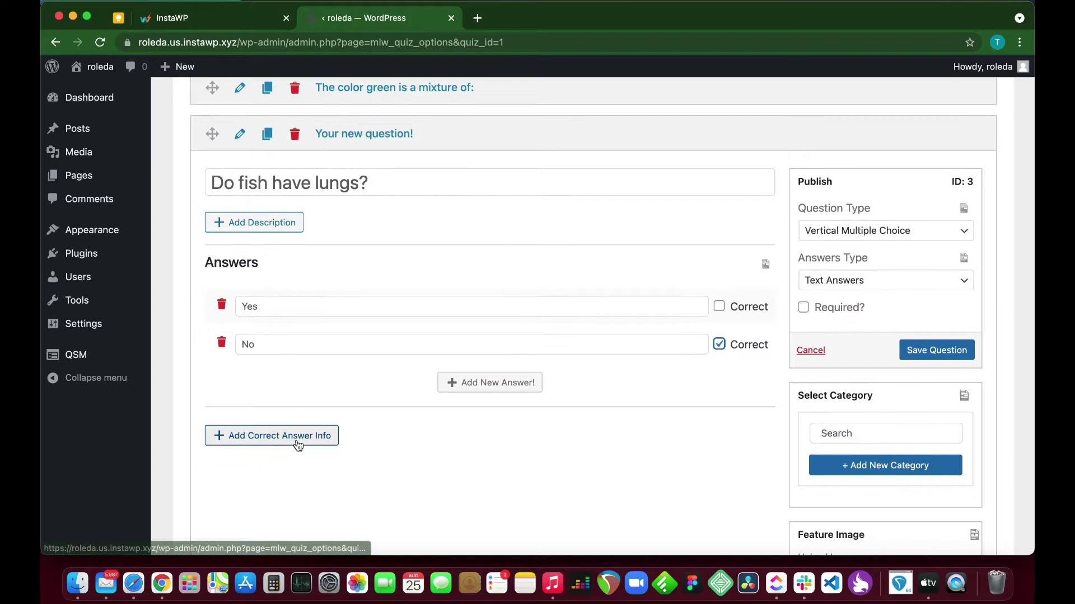
pyautogui.click(815, 313)
pyautogui.click(918, 351)
pyautogui.scroll(-5, 626, 287)
# Add the question 'What month always has less than 30 days' with February, April, June, October
pyautogui.click(758, 446)
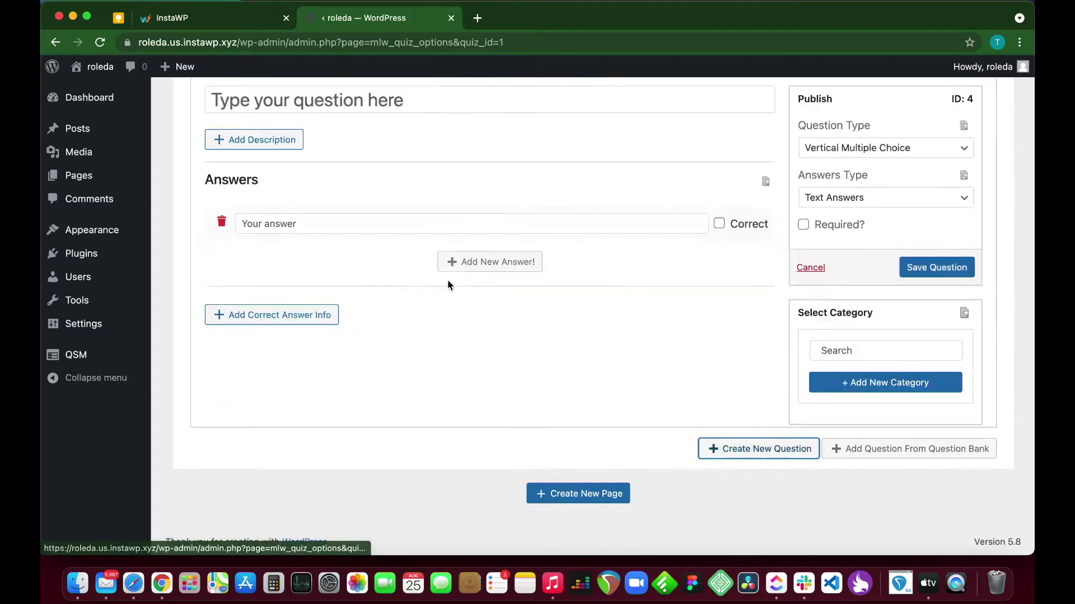
pyautogui.write('What month always has less than 30 days?')
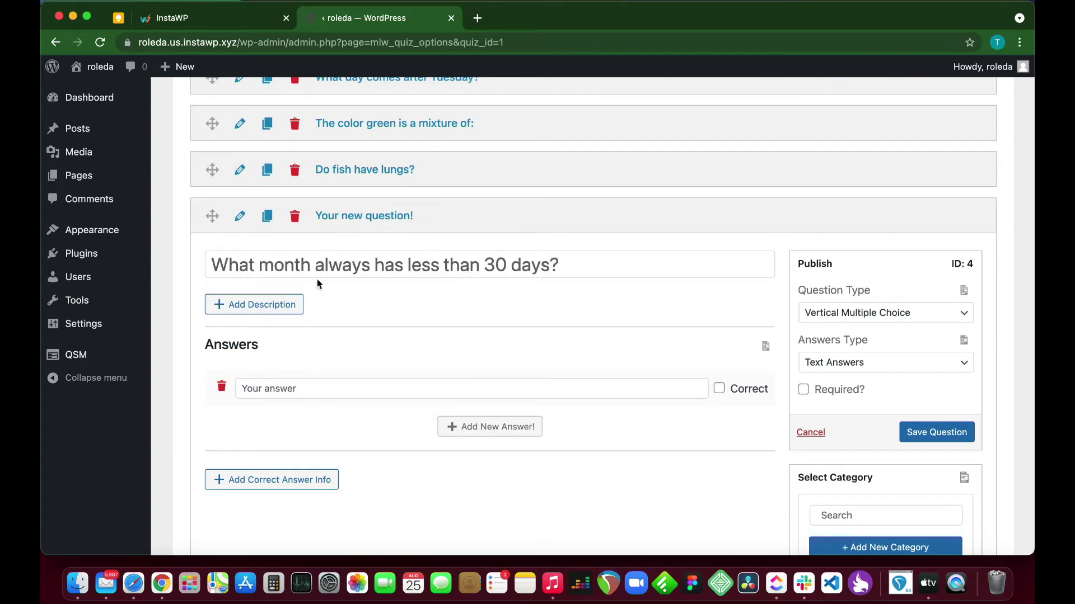
pyautogui.write('February')
pyautogui.click(490, 426)
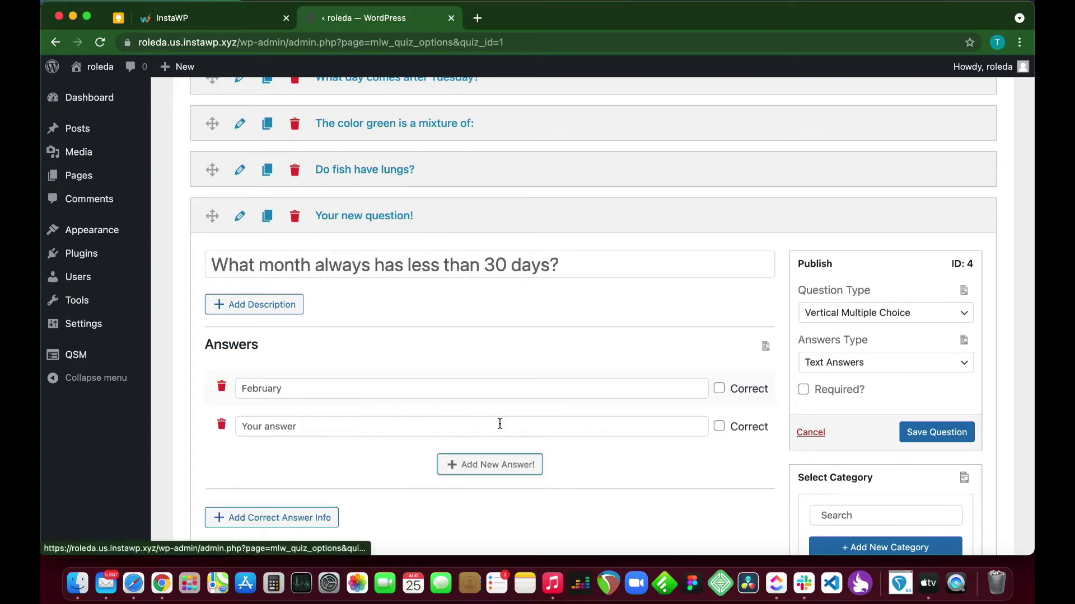
pyautogui.write('April')
pyautogui.press('Return')
pyautogui.write('June')
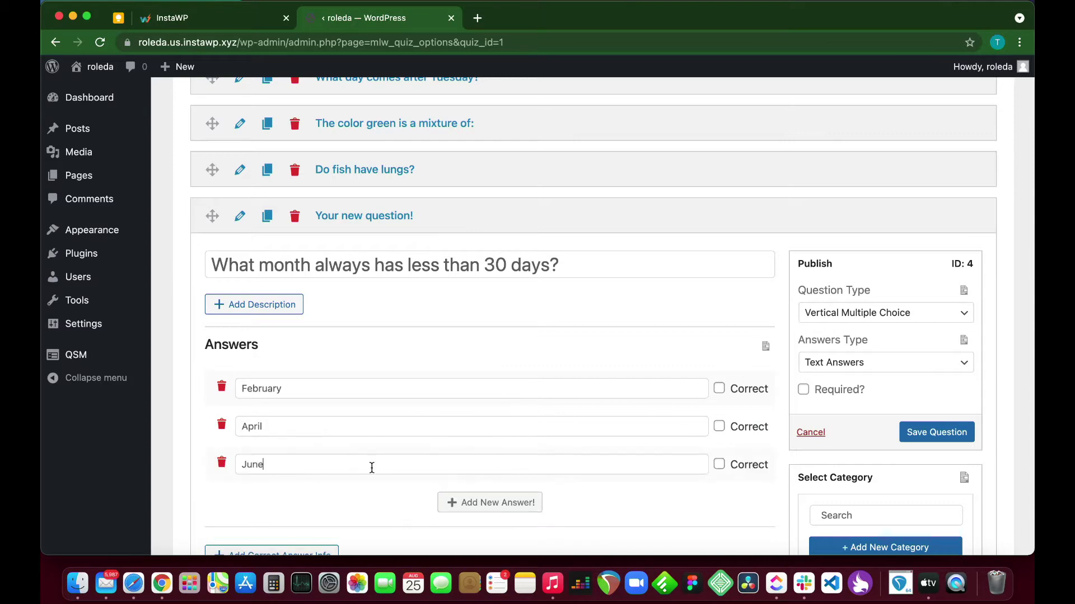
pyautogui.press('Return')
pyautogui.write('October')
# Mark February as correct, make the month question required, and save it
pyautogui.scroll(-1, 718, 386)
pyautogui.click(719, 358)
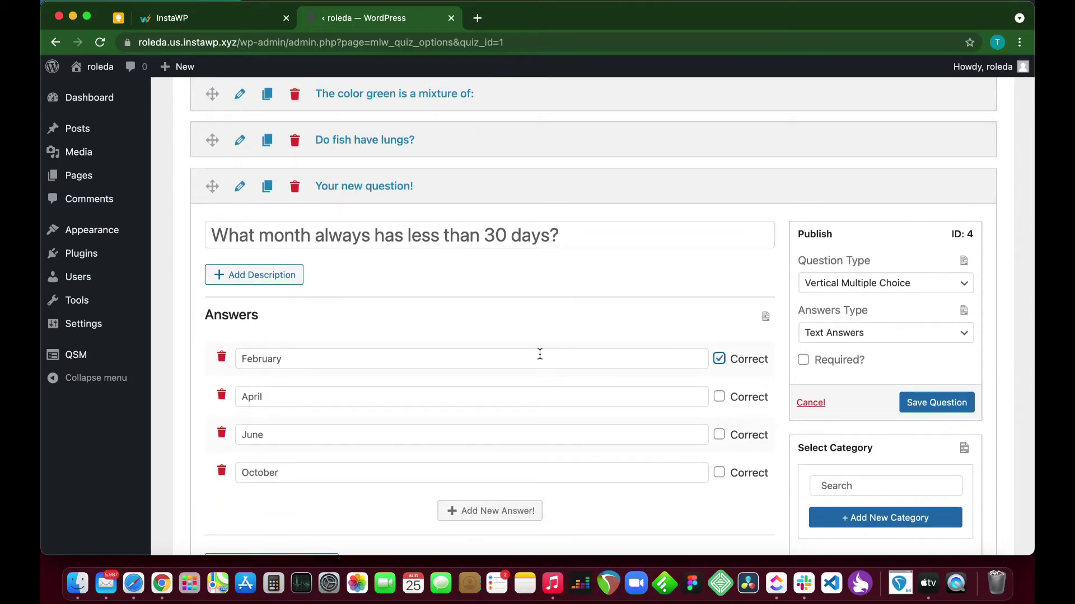
pyautogui.scroll(-1, 727, 358)
pyautogui.click(804, 343)
pyautogui.click(919, 388)
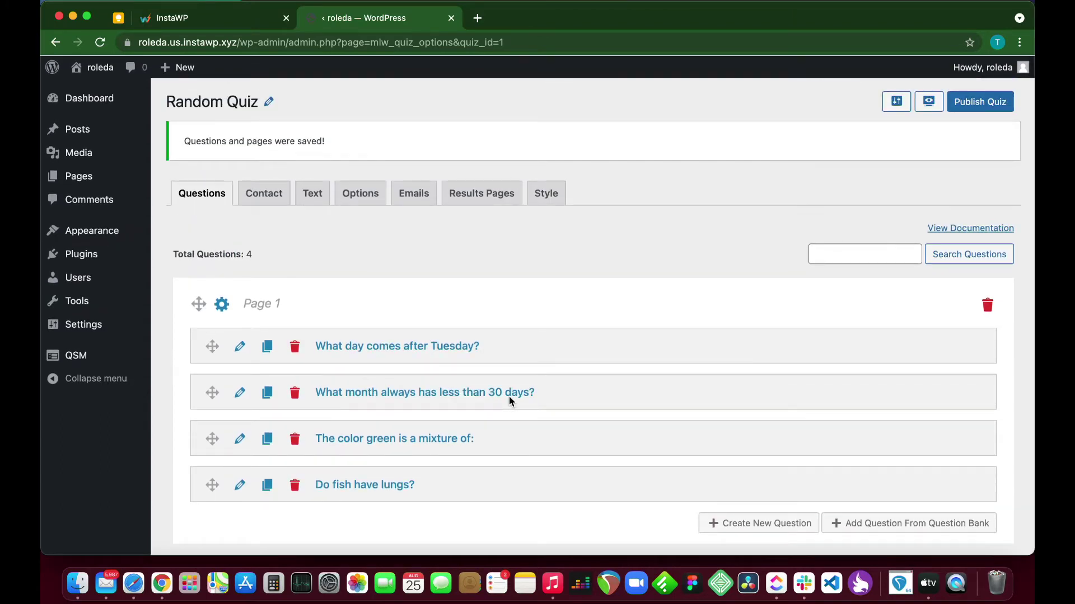
# Add a required Small Open Answer contact field that collects the Name
pyautogui.scroll(-1, 509, 397)
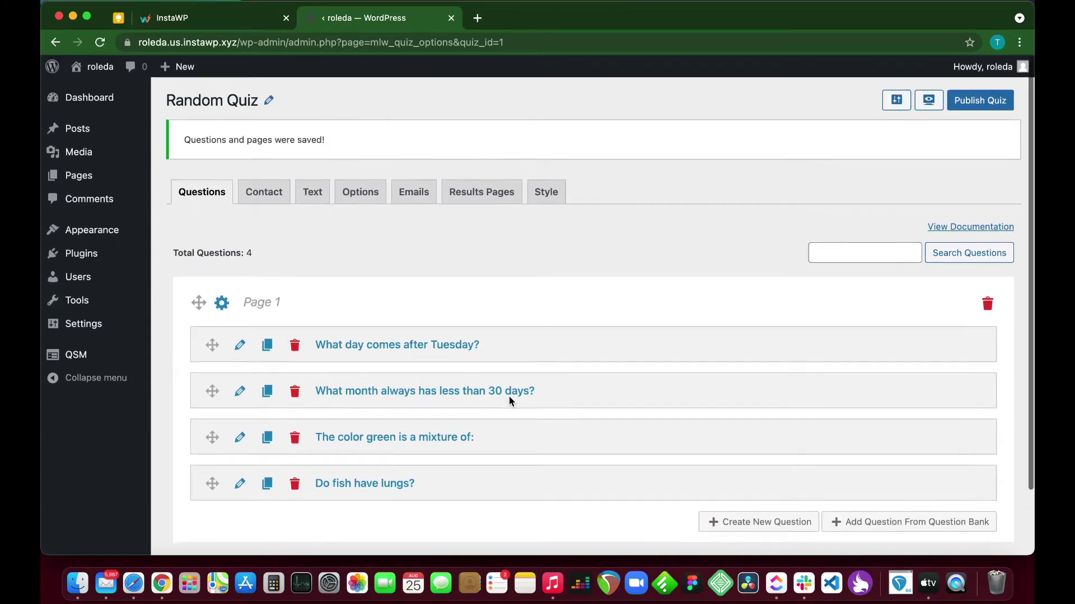
pyautogui.click(264, 204)
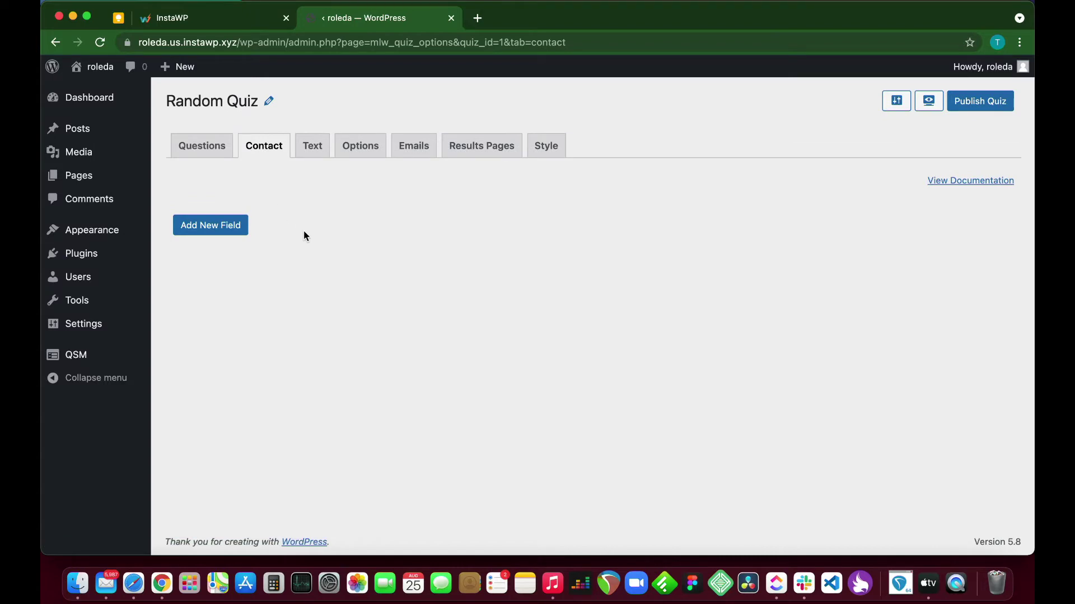
pyautogui.click(228, 225)
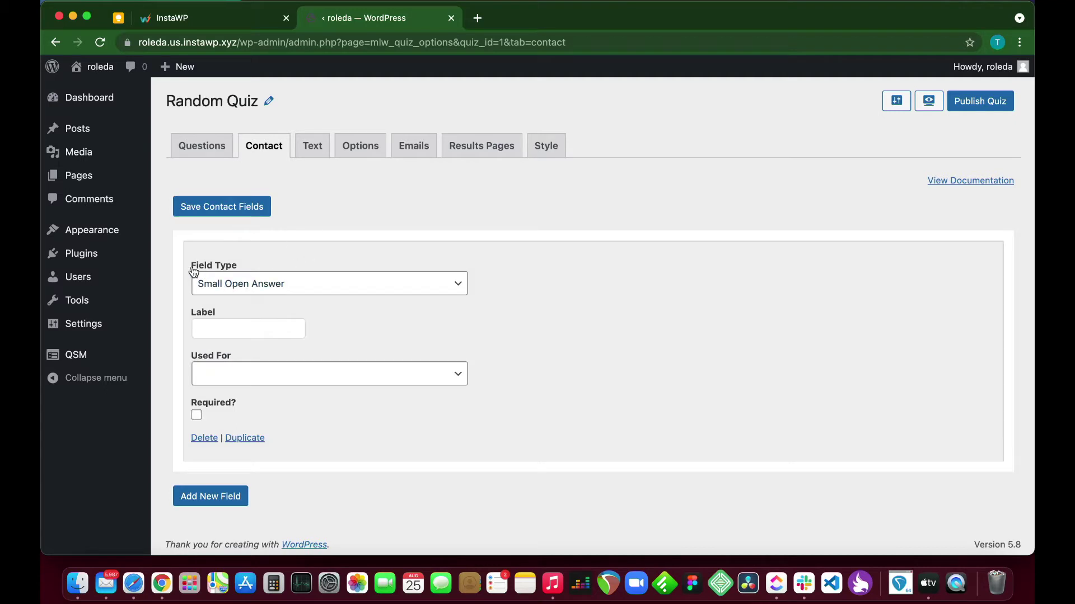
pyautogui.click(246, 284)
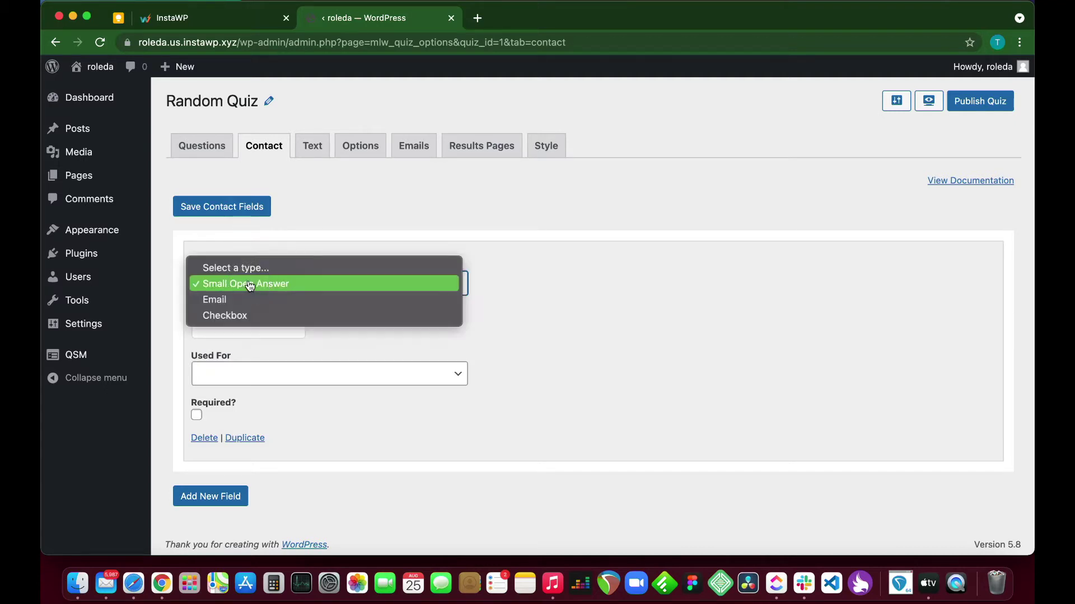
pyautogui.click(256, 286)
pyautogui.click(242, 330)
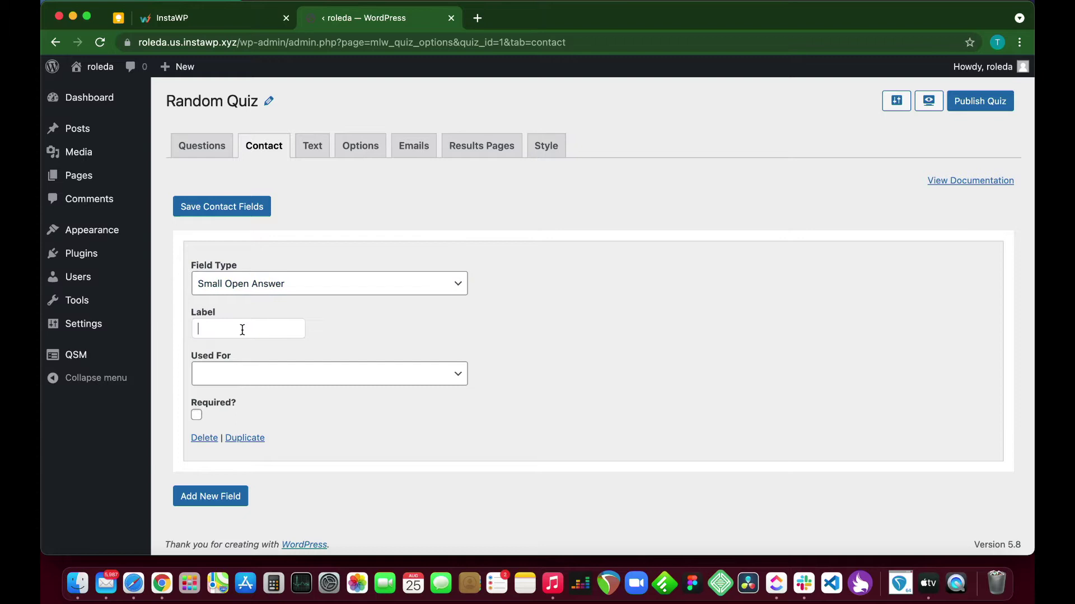
pyautogui.click(275, 365)
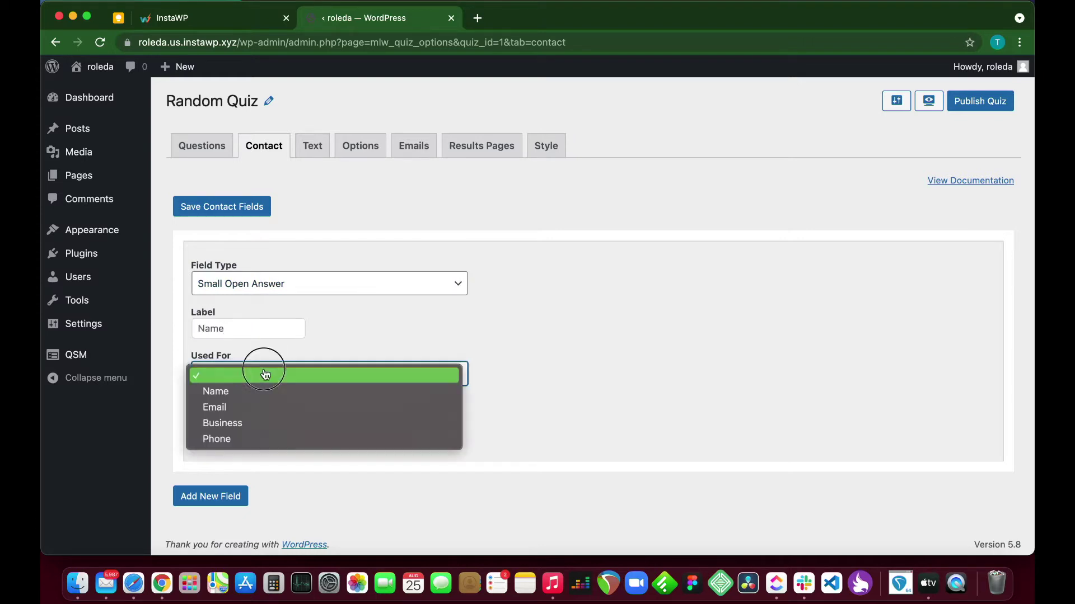
pyautogui.click(218, 389)
pyautogui.click(196, 416)
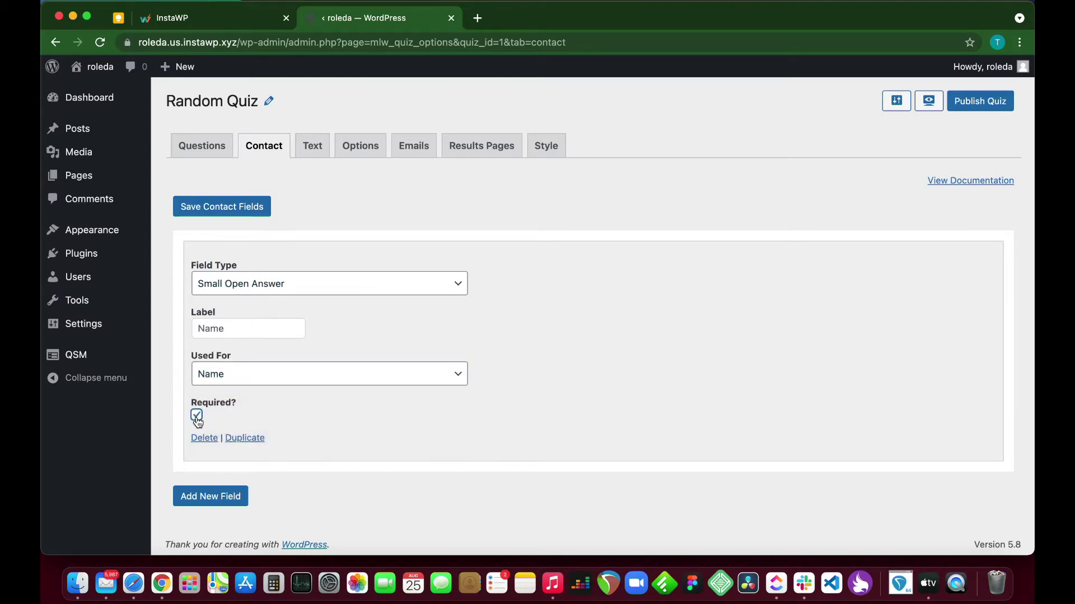
# Add a required Email contact field that collects the user's email
pyautogui.click(230, 496)
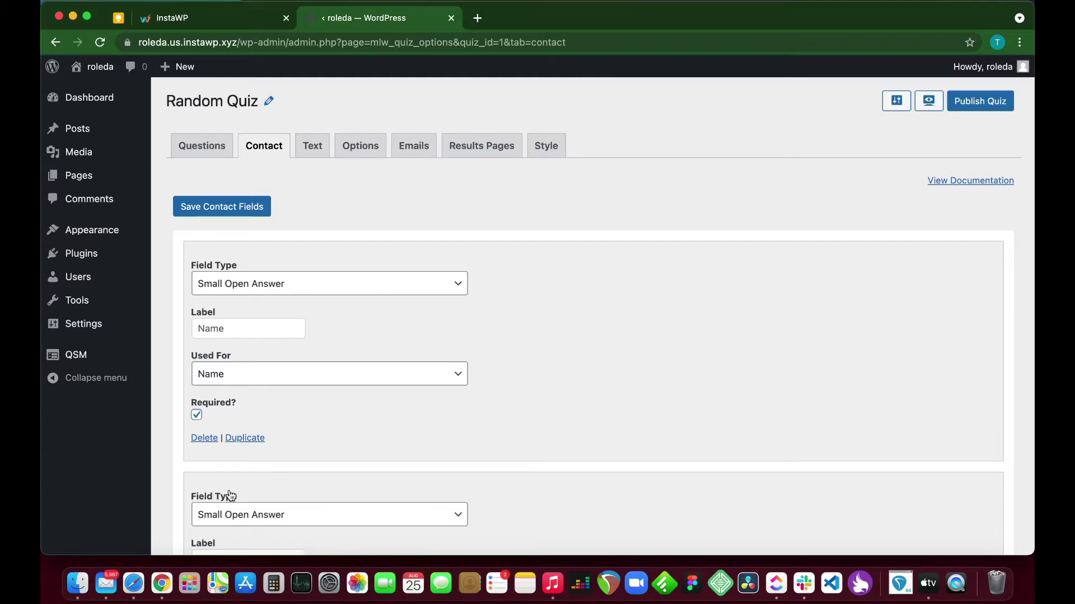
pyautogui.scroll(-5, 398, 384)
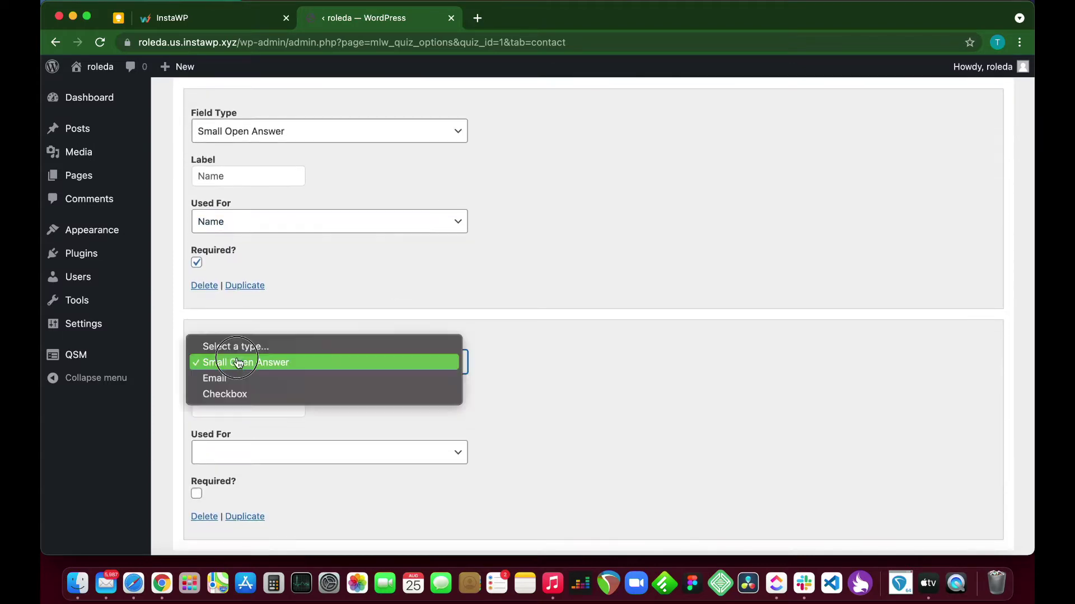
pyautogui.click(214, 378)
pyautogui.click(221, 404)
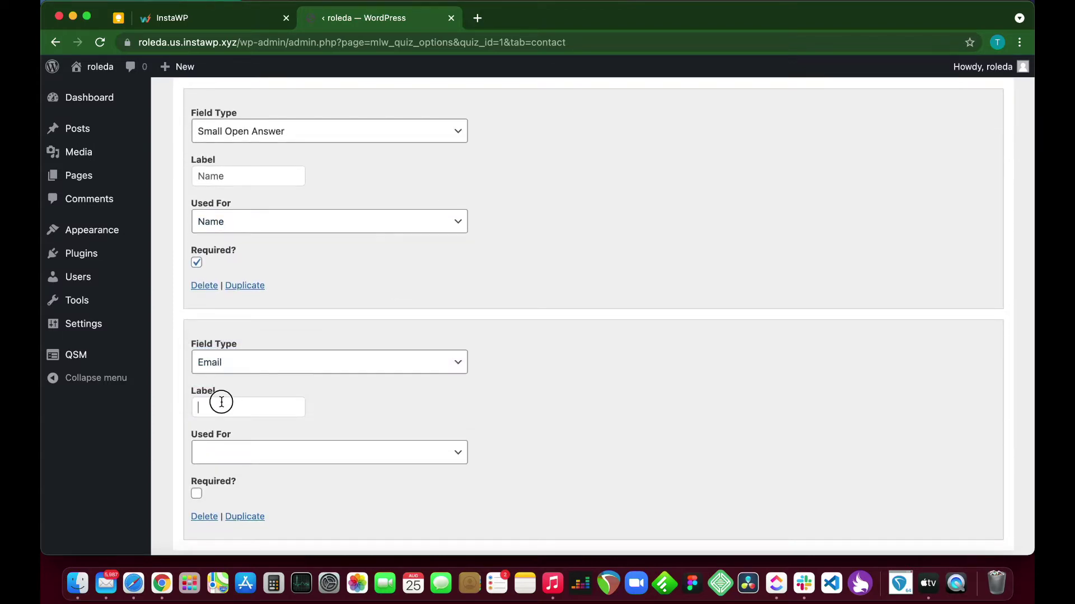
pyautogui.write('Email')
pyautogui.click(265, 455)
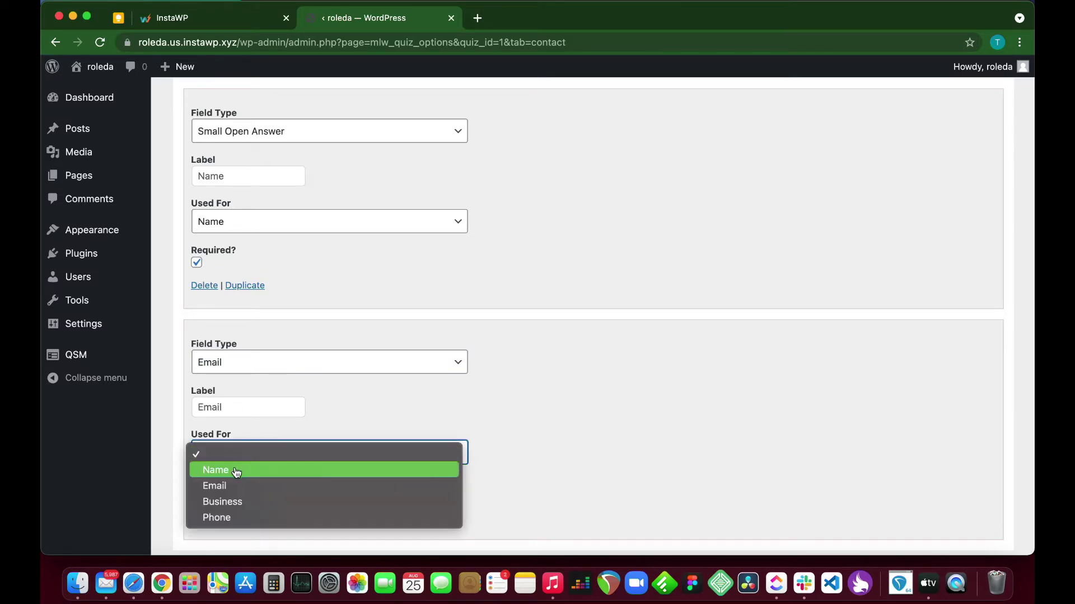
pyautogui.click(225, 485)
pyautogui.scroll(-2, 367, 468)
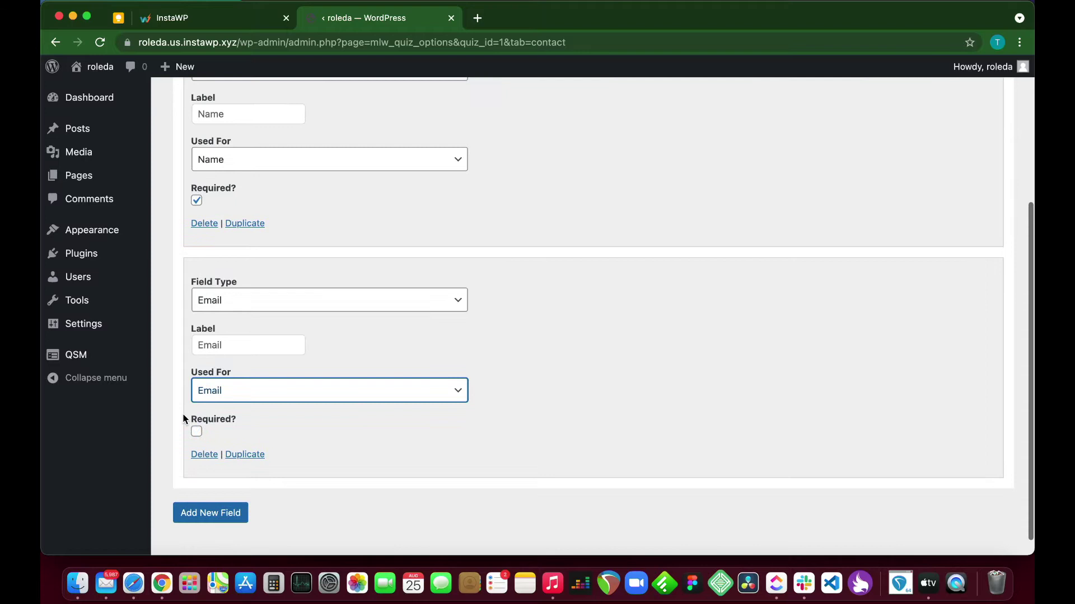
pyautogui.click(196, 432)
# Save the contact field changes
pyautogui.scroll(-1, 367, 456)
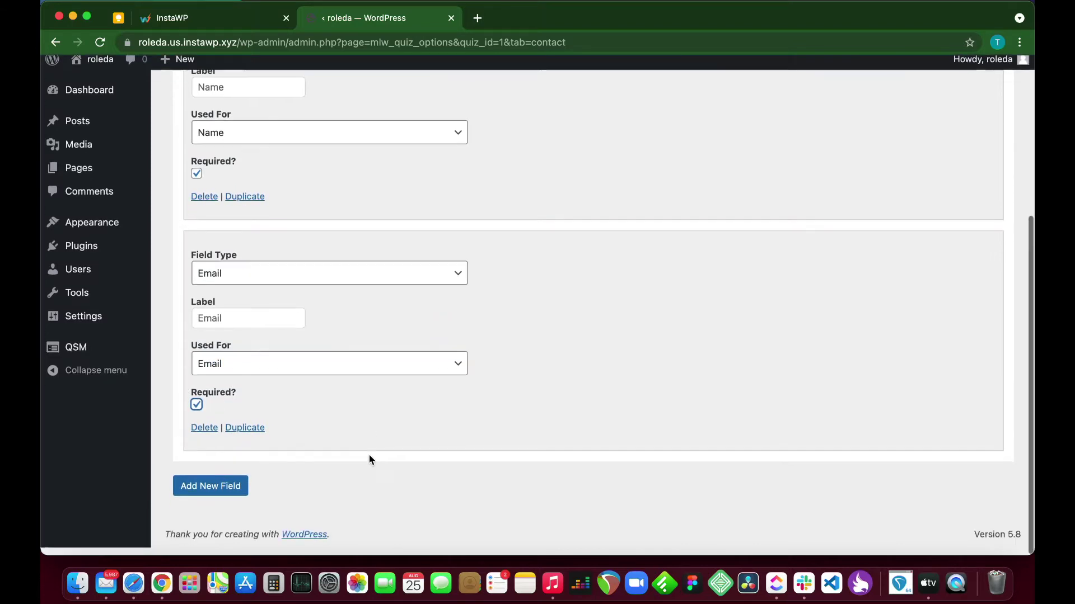
pyautogui.scroll(8, 368, 457)
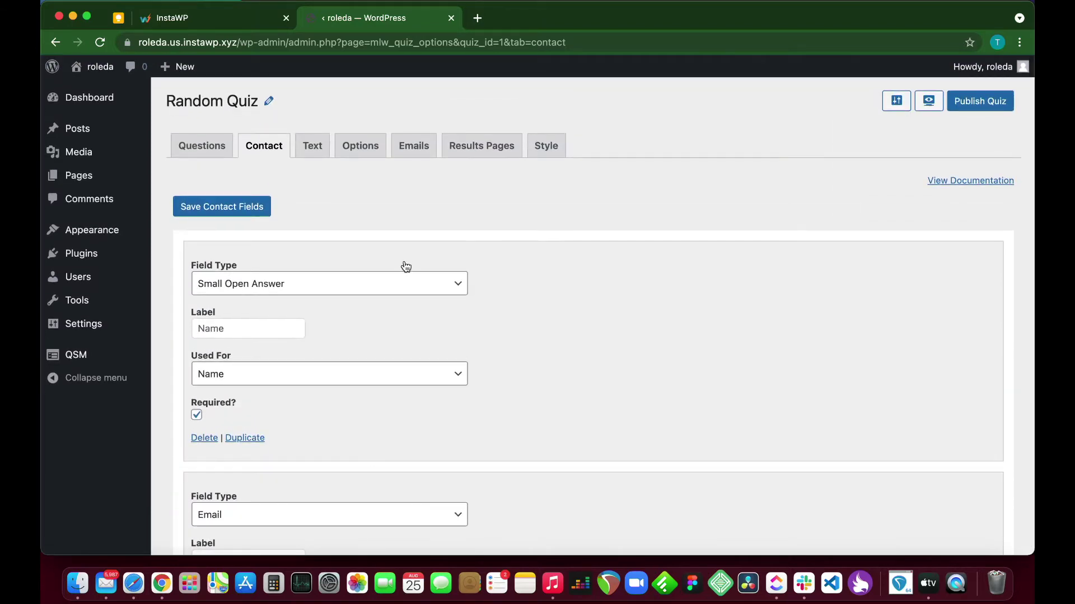
pyautogui.click(232, 214)
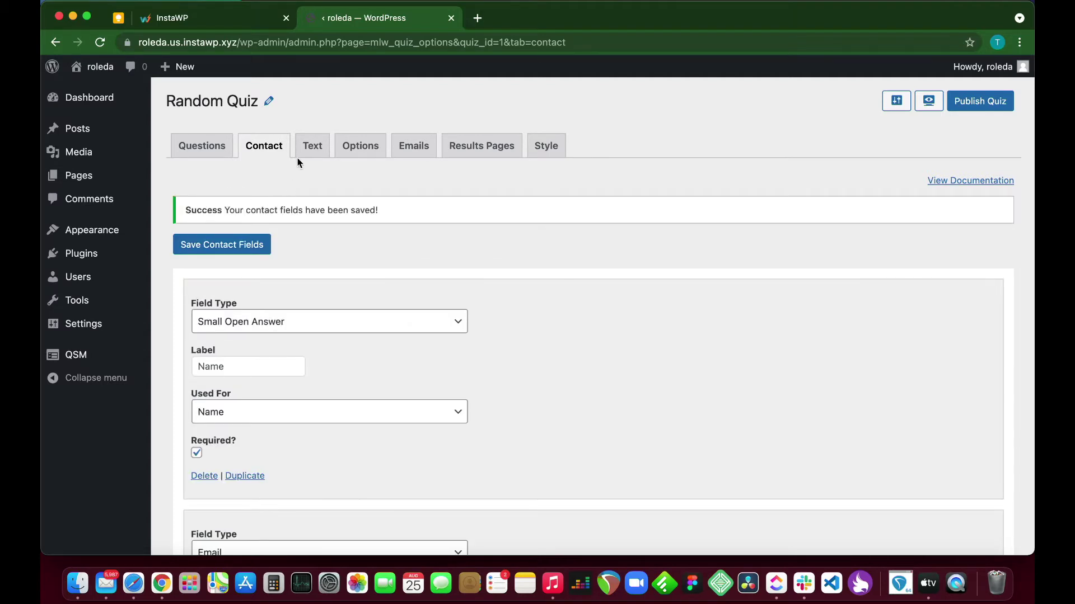
# Open the Text tab and look through the message editor and Customize Labels sections
pyautogui.click(312, 148)
pyautogui.scroll(-1, 302, 275)
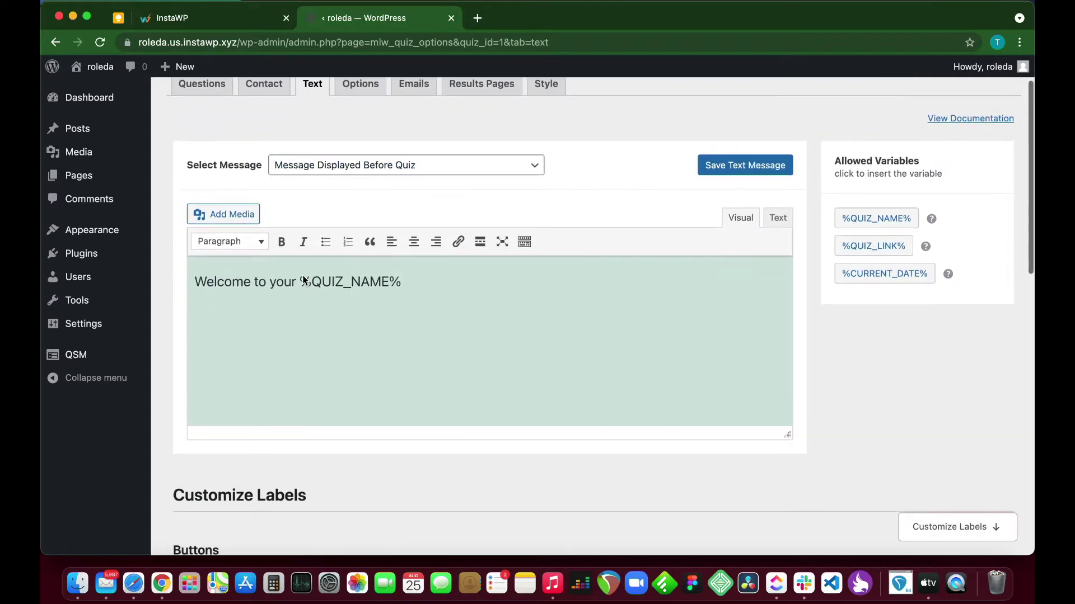
pyautogui.scroll(1, 302, 277)
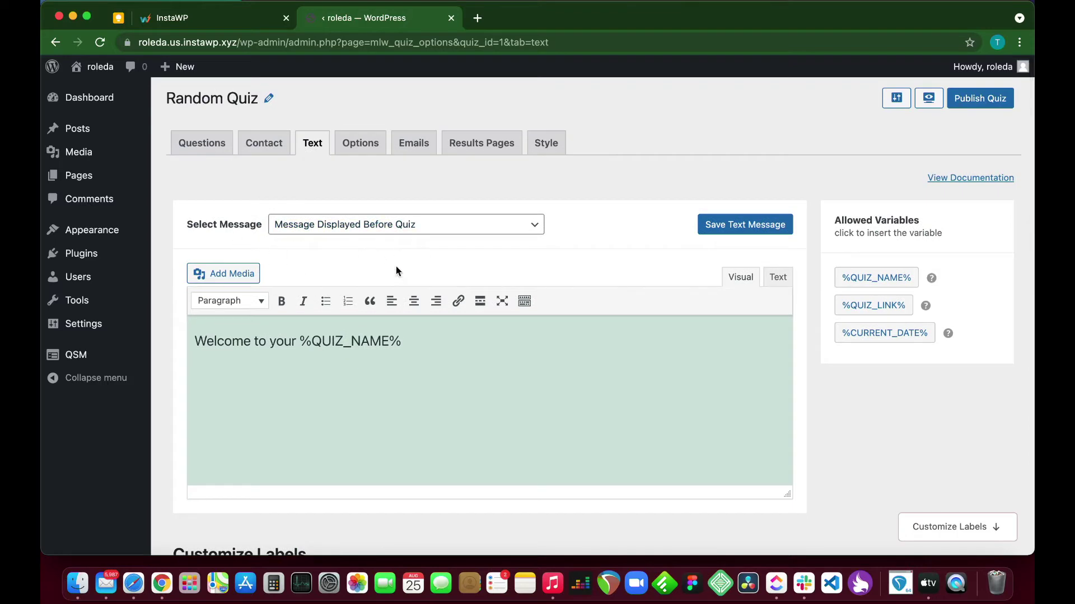
pyautogui.scroll(-1, 524, 282)
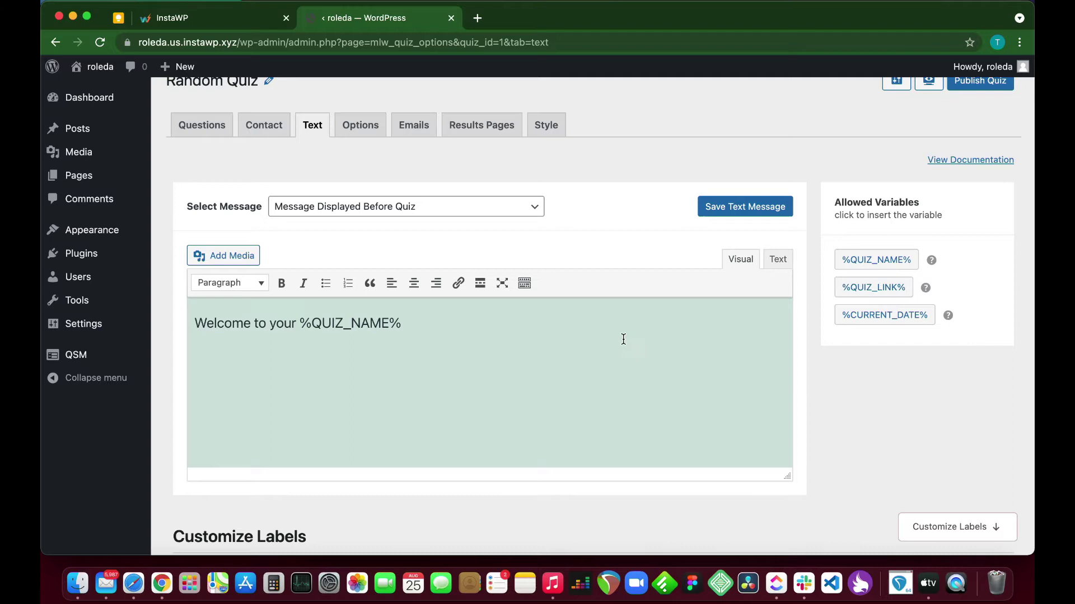
pyautogui.scroll(-1, 623, 339)
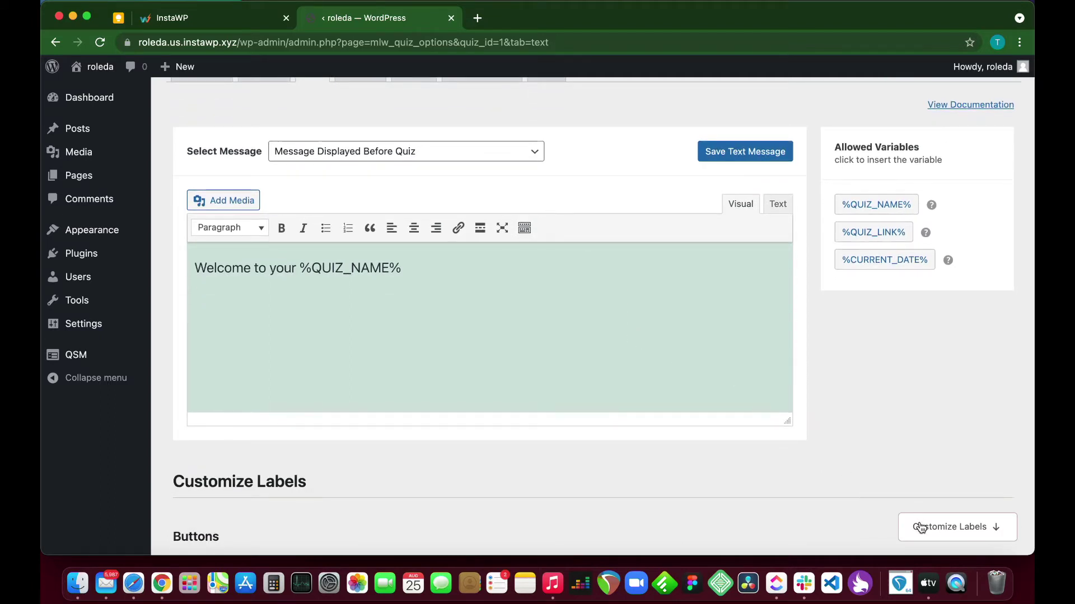
pyautogui.scroll(-6, 757, 507)
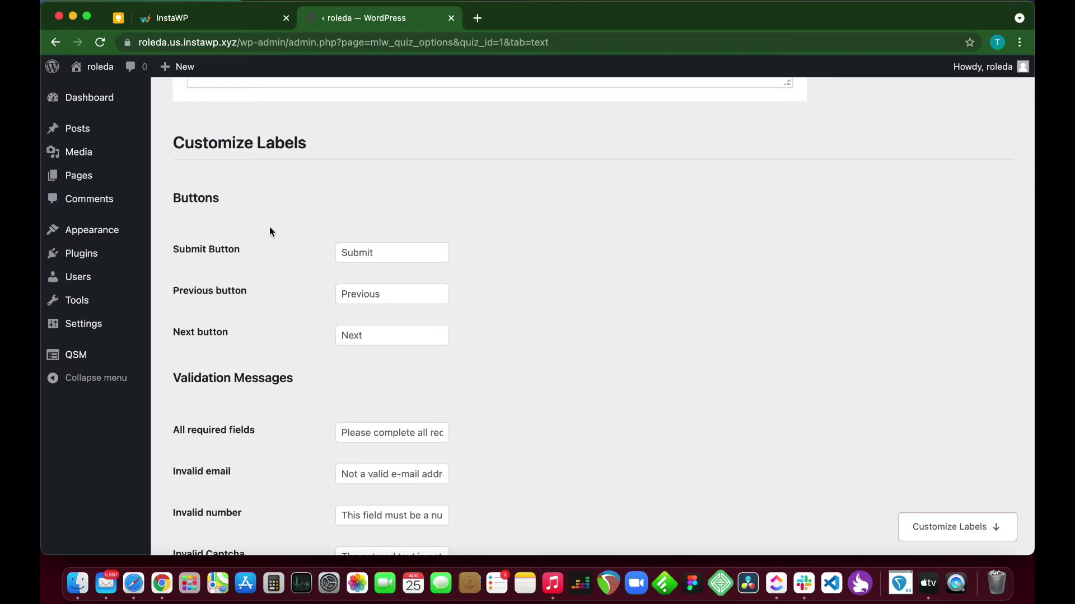
pyautogui.scroll(-3, 280, 260)
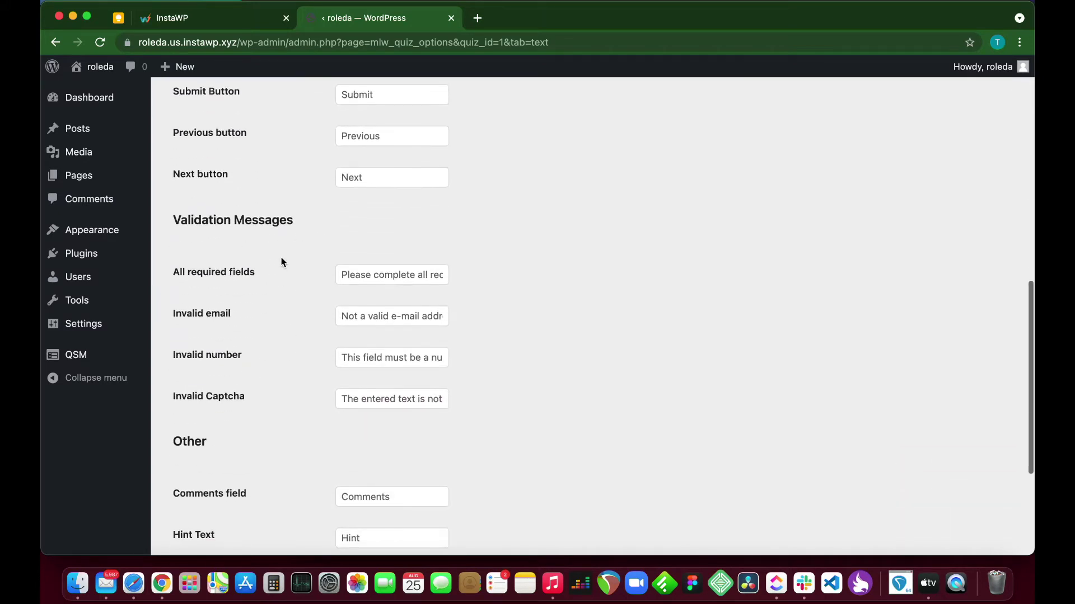
pyautogui.scroll(-4, 281, 261)
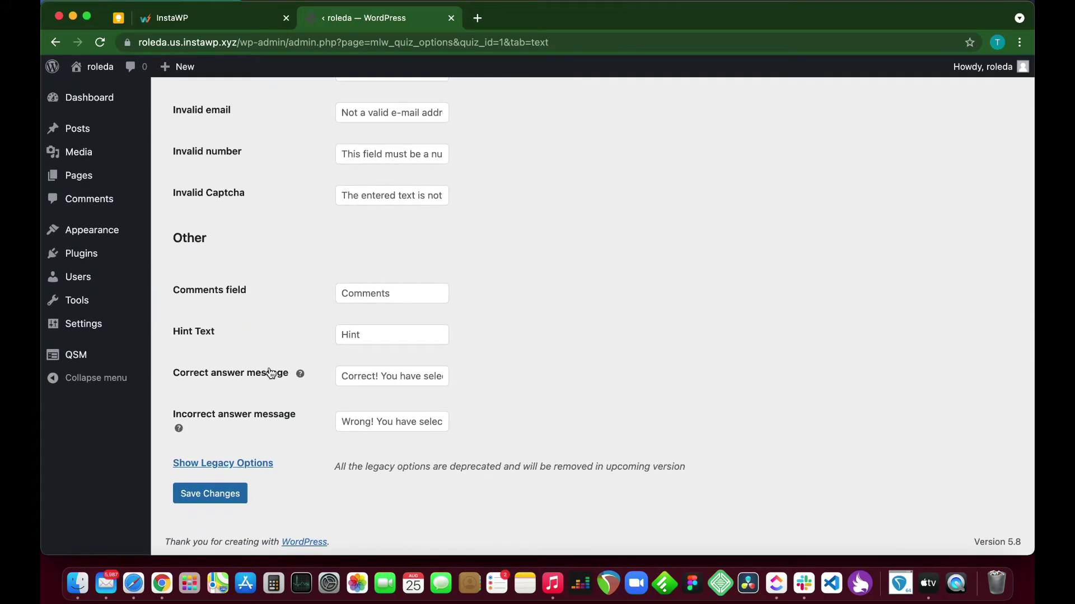
pyautogui.scroll(15, 263, 492)
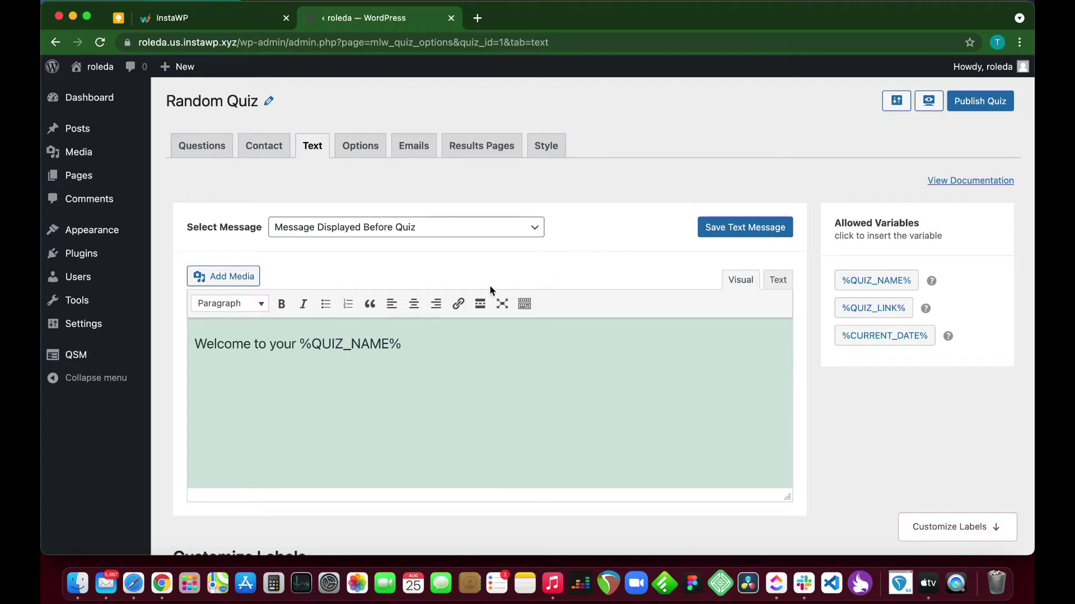
# On the Options tab, enable Allow Score Round-off
pyautogui.click(359, 147)
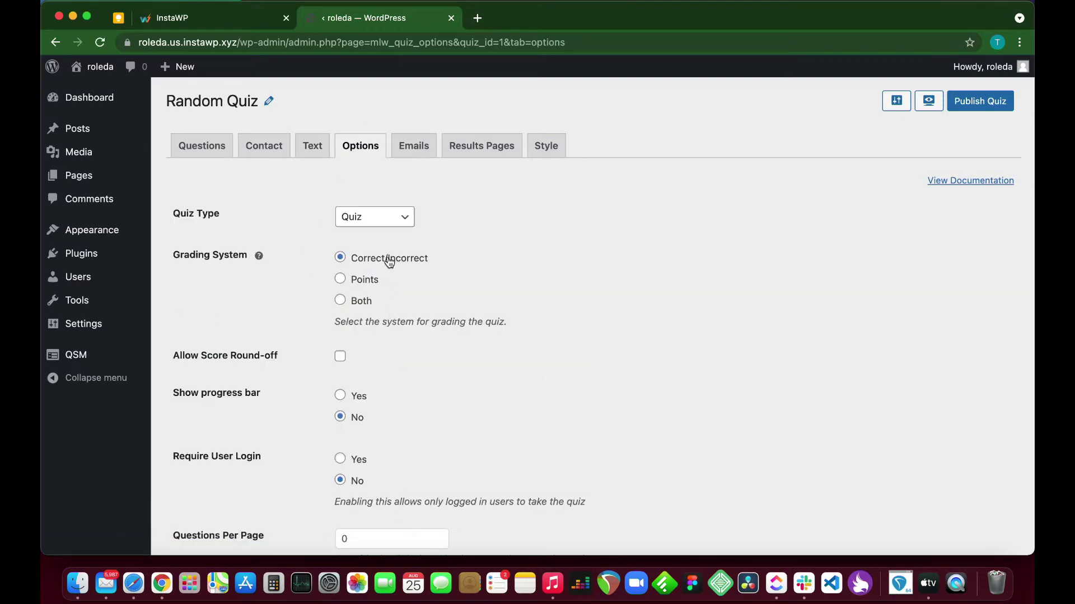
pyautogui.scroll(-4, 389, 262)
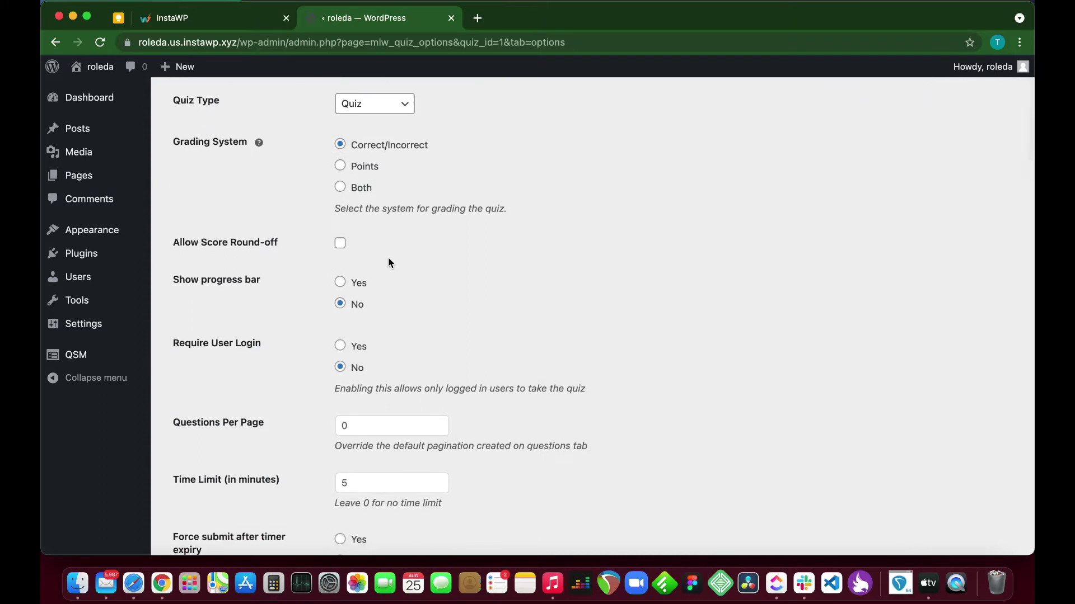
pyautogui.scroll(-1, 387, 257)
pyautogui.scroll(2, 388, 257)
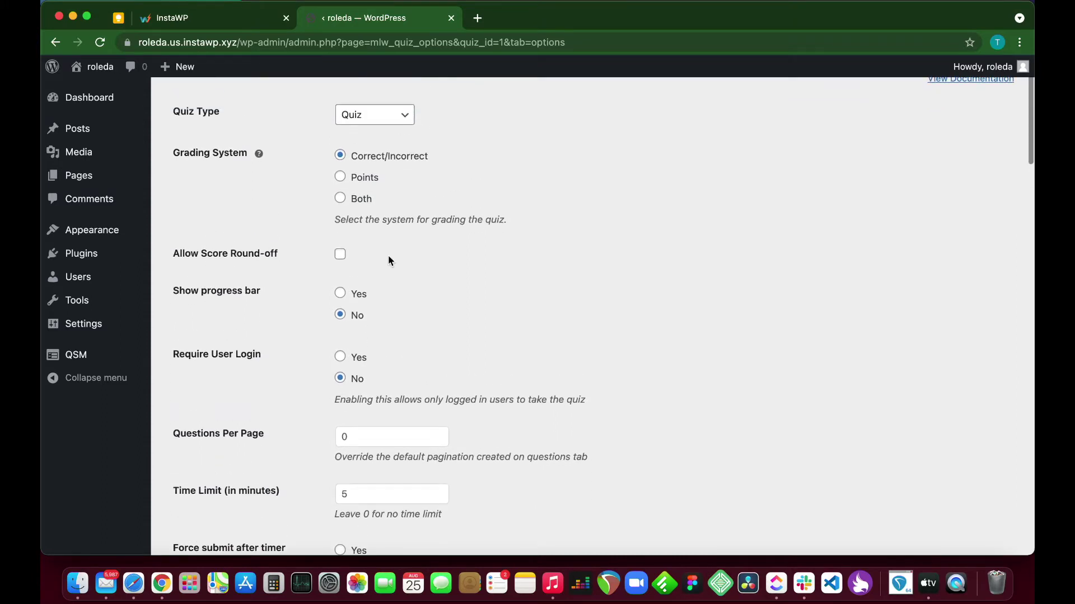
pyautogui.scroll(-2, 388, 252)
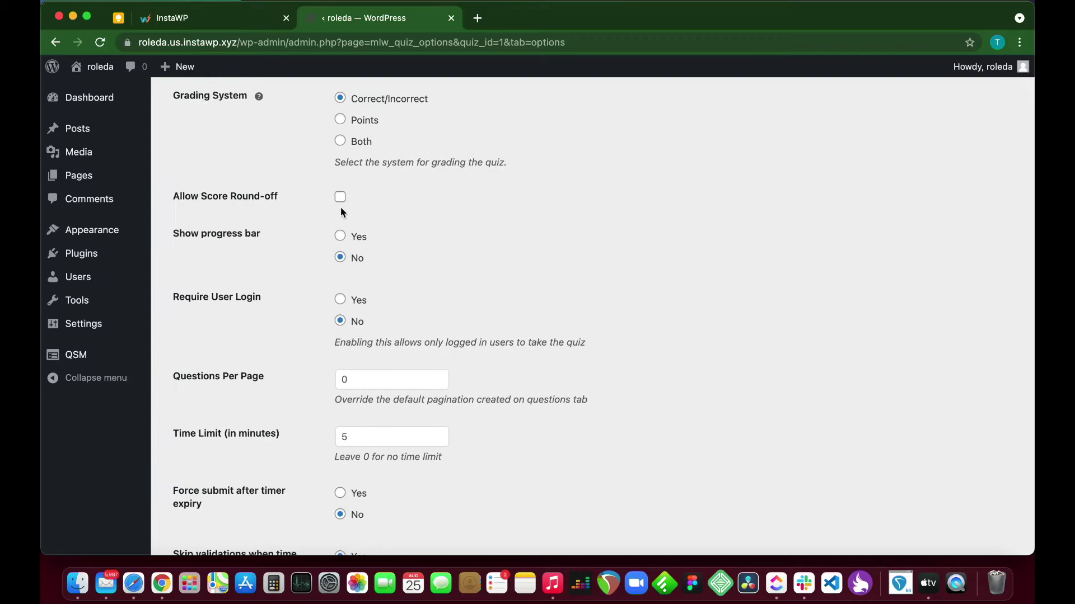
pyautogui.click(340, 198)
# Set Random Questions to 'Random Questions' and save the quiz options
pyautogui.scroll(-4, 403, 269)
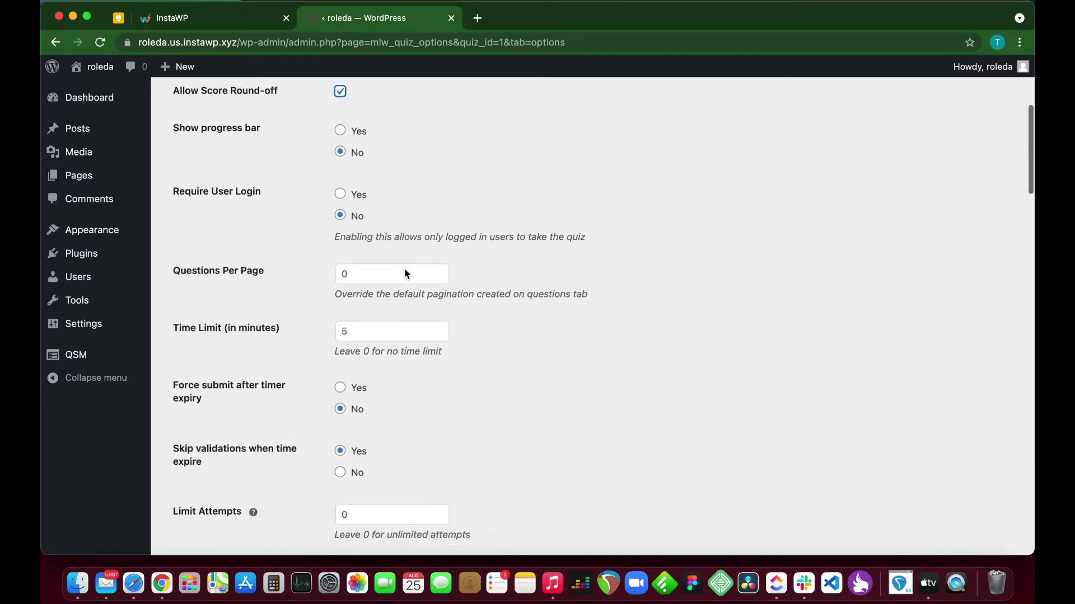
pyautogui.scroll(-2, 404, 272)
pyautogui.scroll(-2, 407, 331)
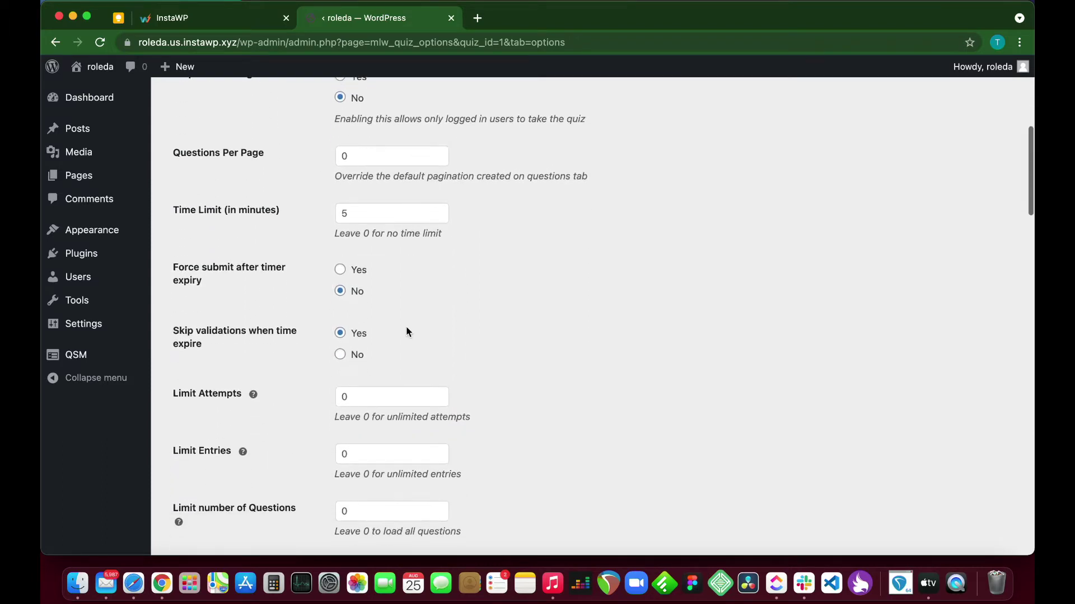
pyautogui.scroll(-5, 406, 331)
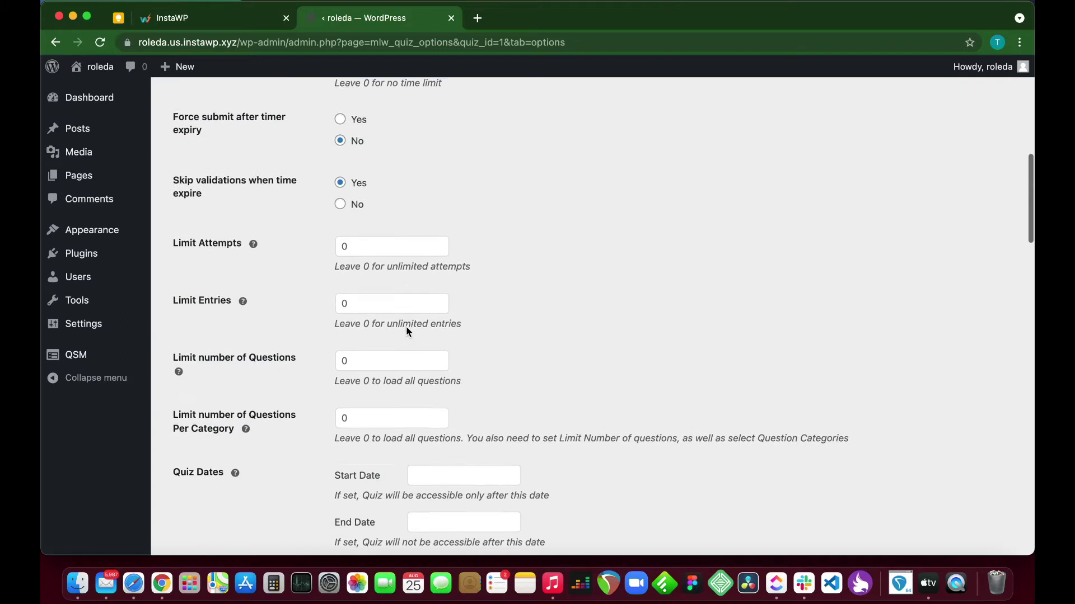
pyautogui.scroll(-4, 406, 332)
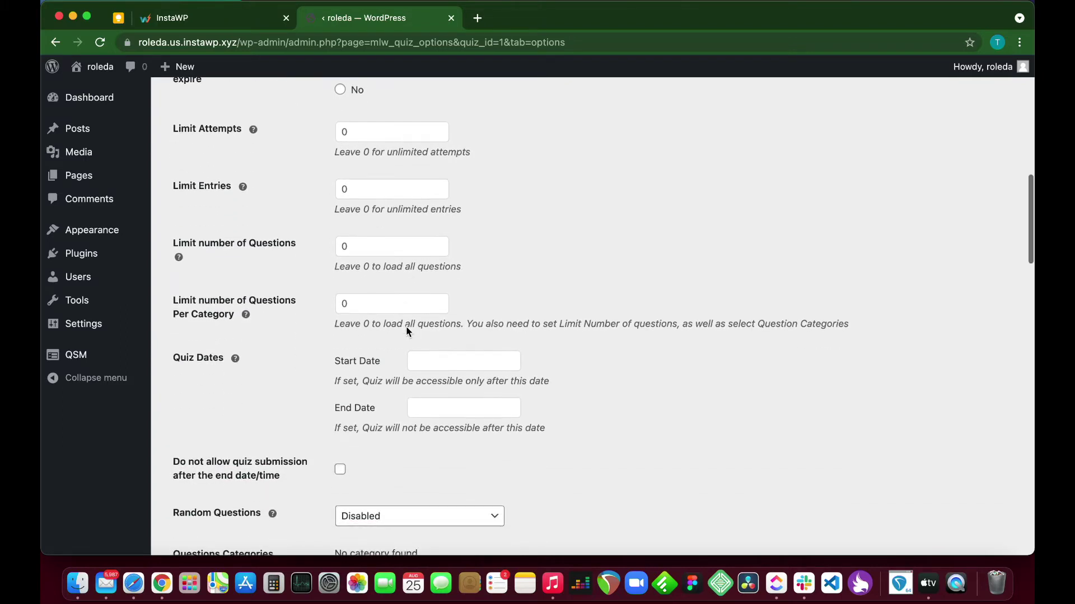
pyautogui.scroll(-4, 407, 332)
pyautogui.scroll(-2, 406, 332)
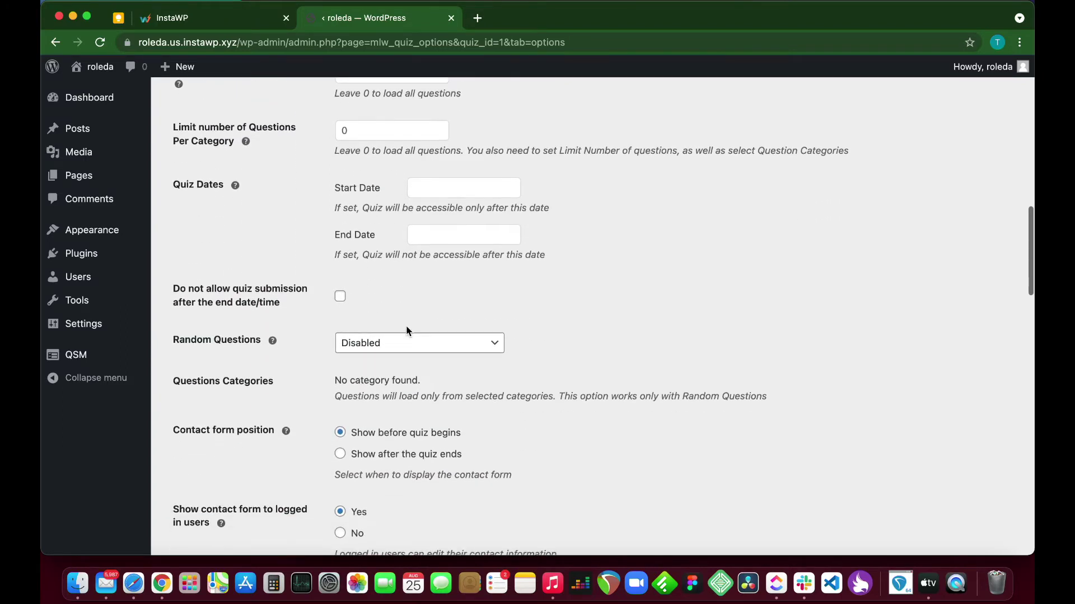
pyautogui.click(431, 348)
pyautogui.click(434, 349)
pyautogui.click(435, 349)
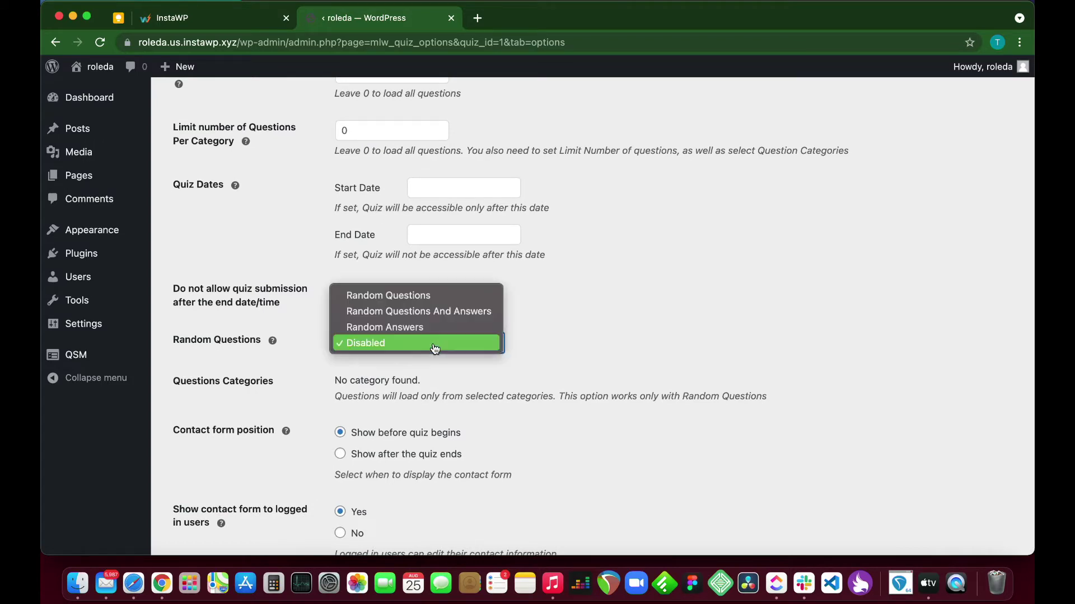
pyautogui.click(424, 302)
pyautogui.scroll(-3, 465, 307)
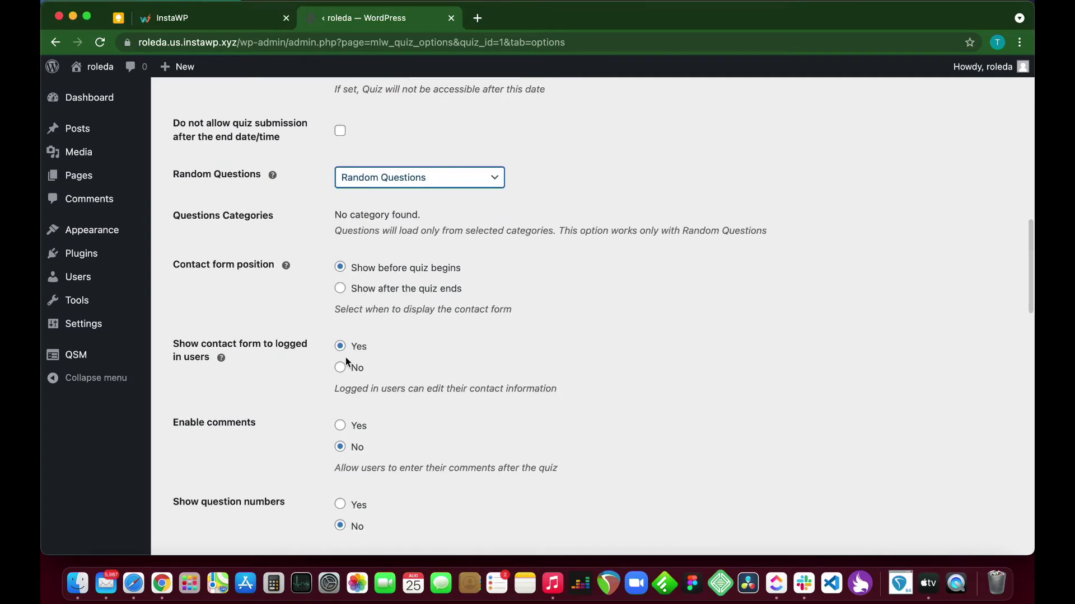
pyautogui.scroll(-11, 368, 359)
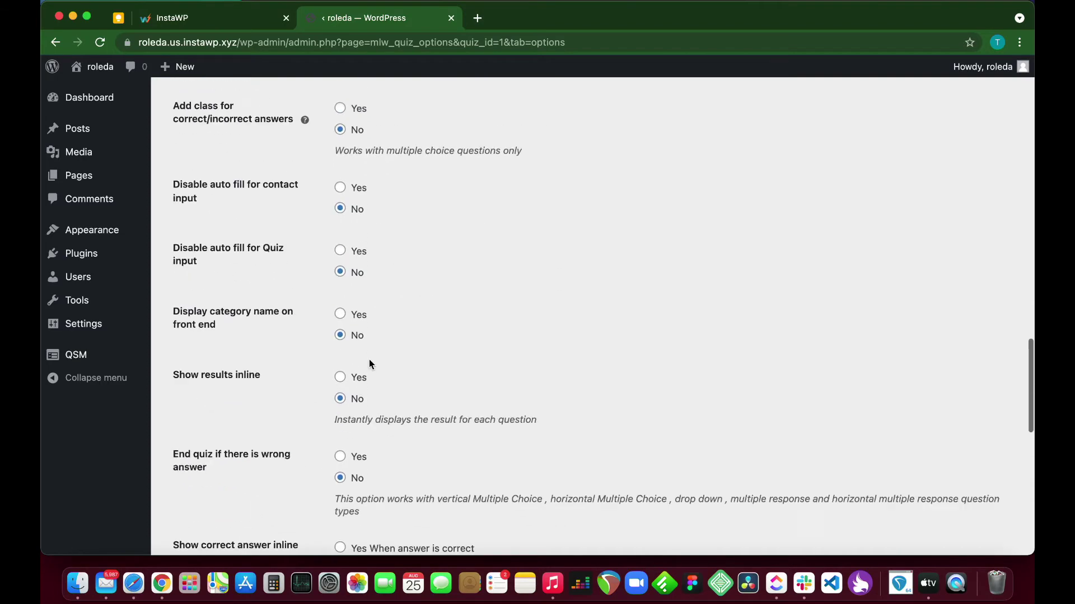
pyautogui.scroll(-11, 368, 359)
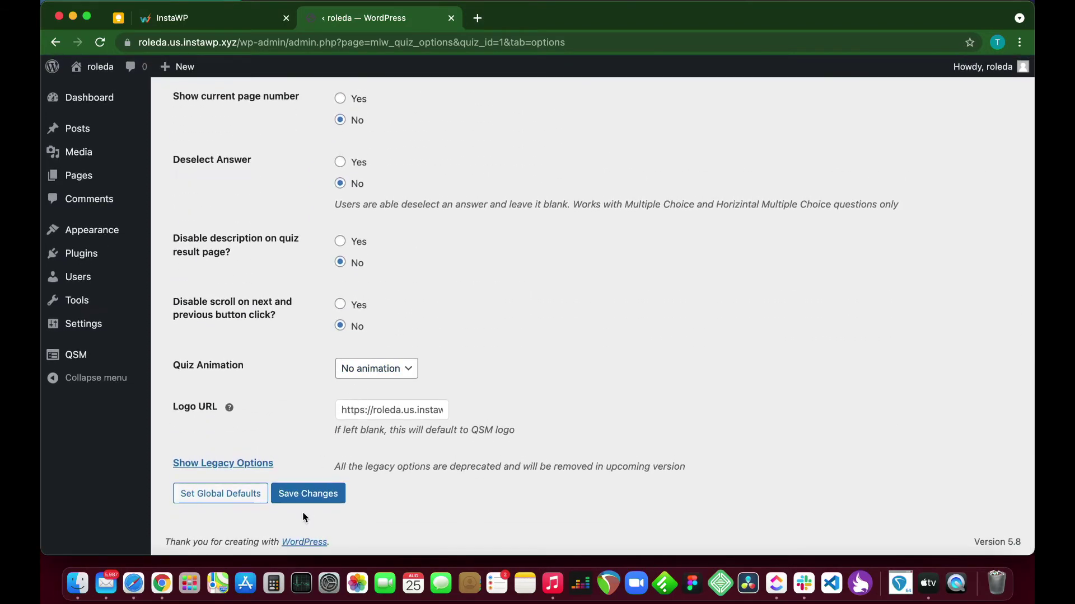
pyautogui.click(310, 496)
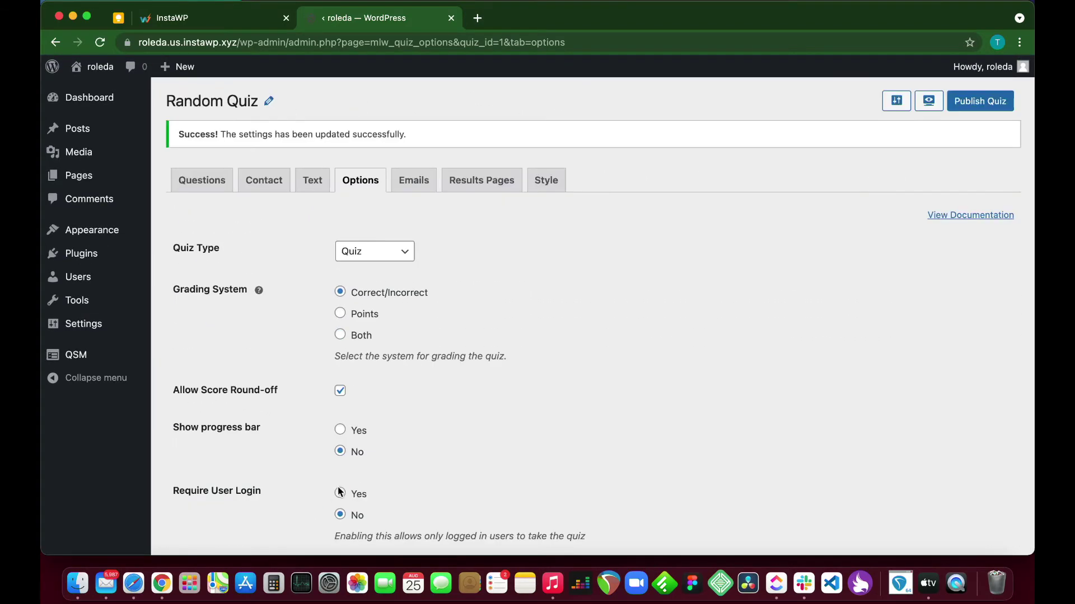
# Open the Random Quiz's Emails tab and review the default %USER_EMAIL% notification templates
pyautogui.click(414, 179)
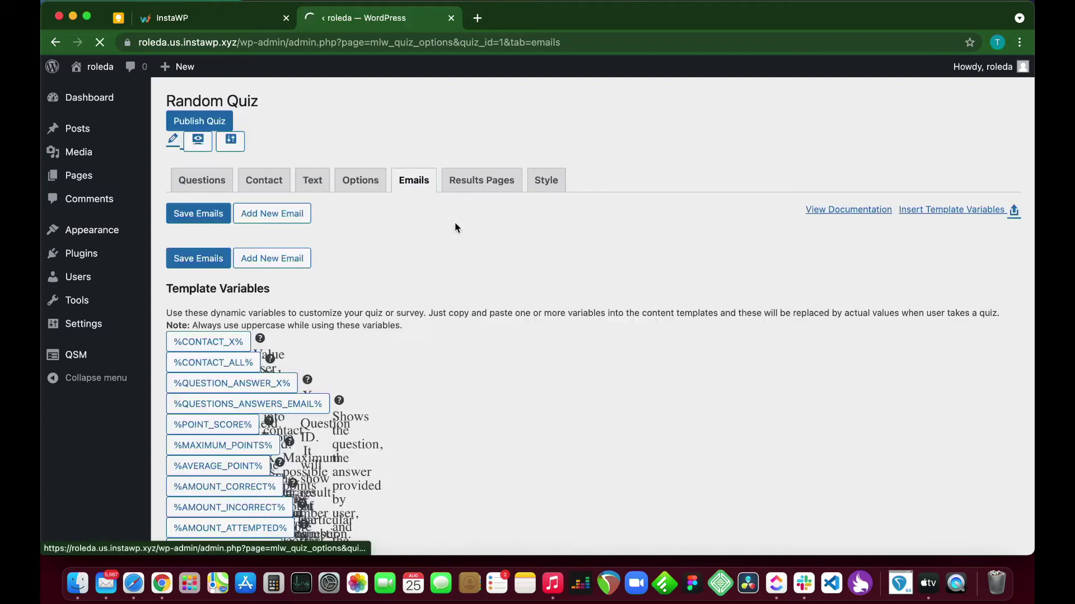
pyautogui.scroll(-2, 468, 324)
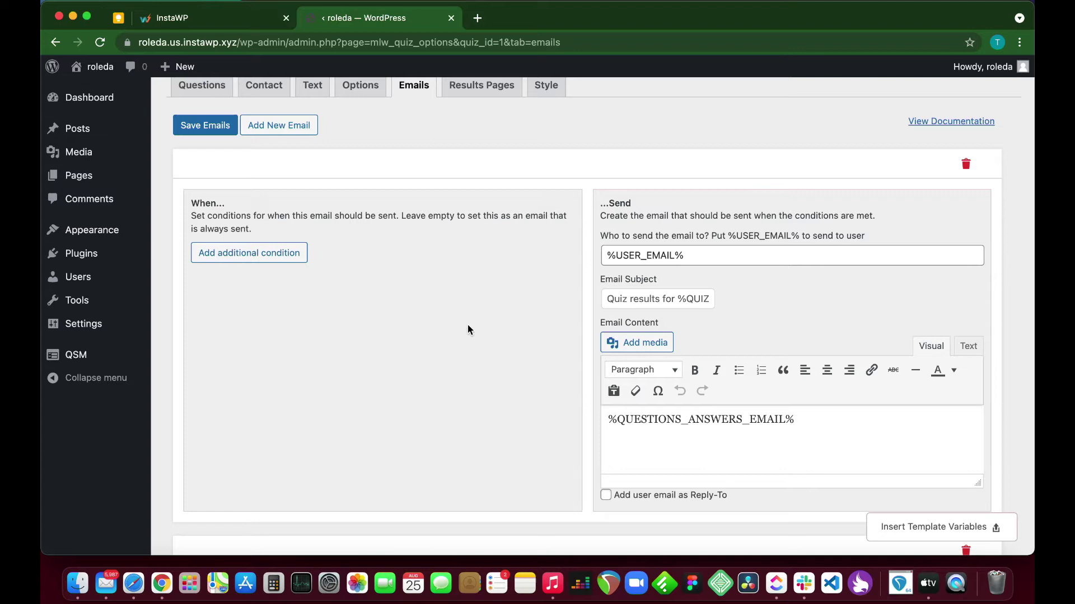
pyautogui.scroll(1, 468, 325)
pyautogui.scroll(-1, 468, 329)
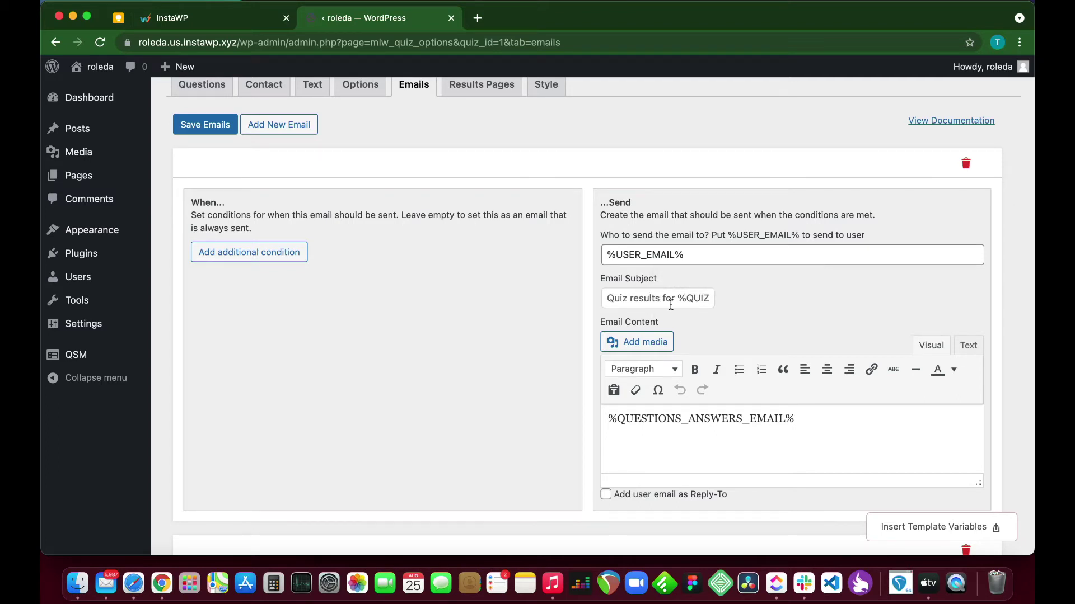
pyautogui.scroll(-1, 671, 305)
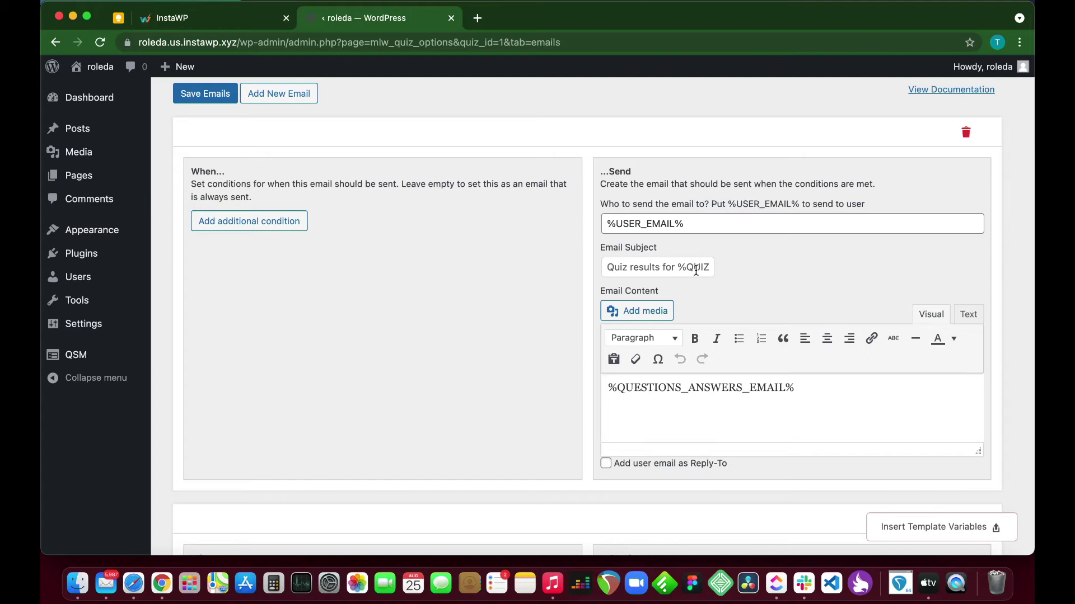
pyautogui.scroll(-1, 641, 370)
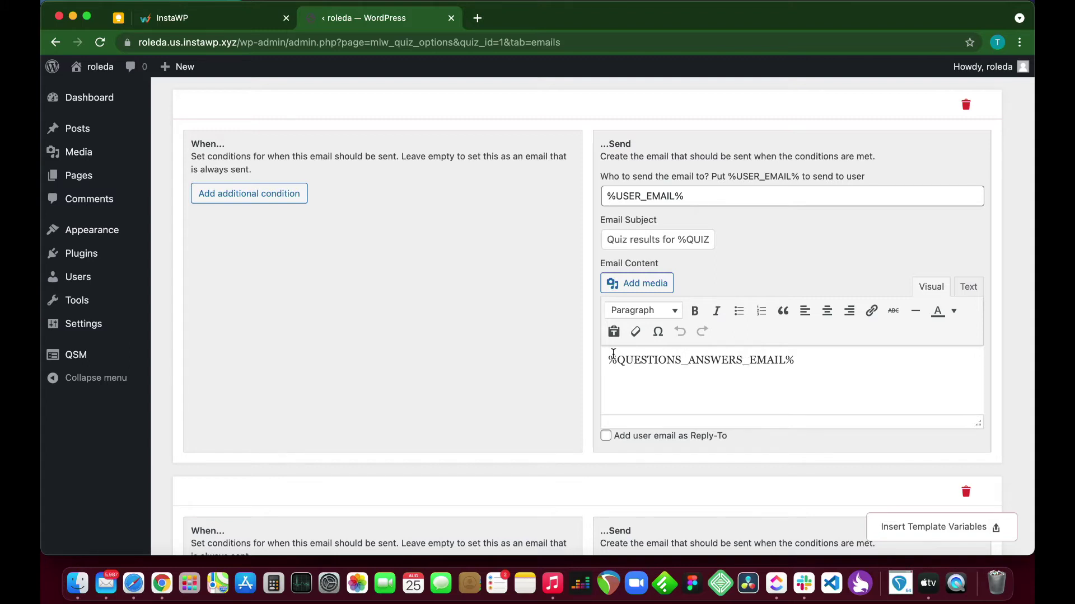
pyautogui.scroll(-5, 613, 354)
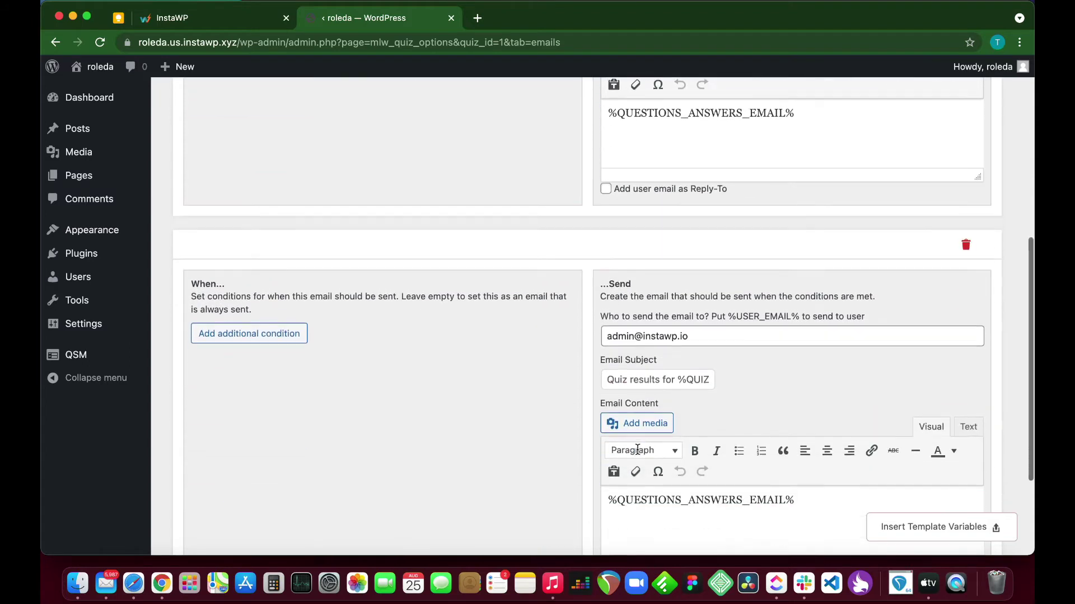
pyautogui.scroll(10, 637, 449)
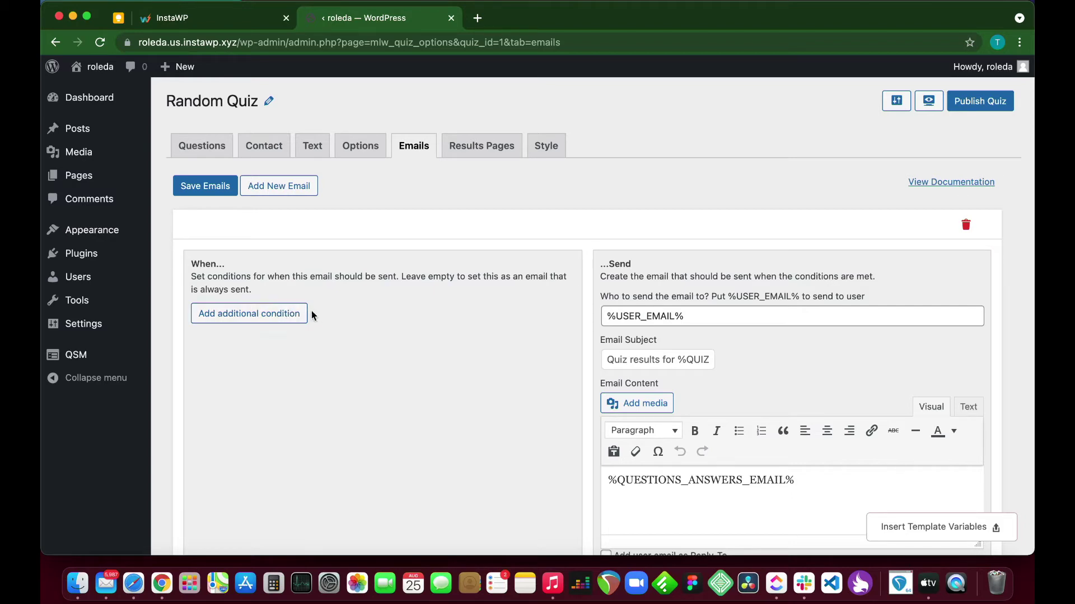
# Add an email send condition and review its Correct score percentage and is equal to options
pyautogui.click(271, 317)
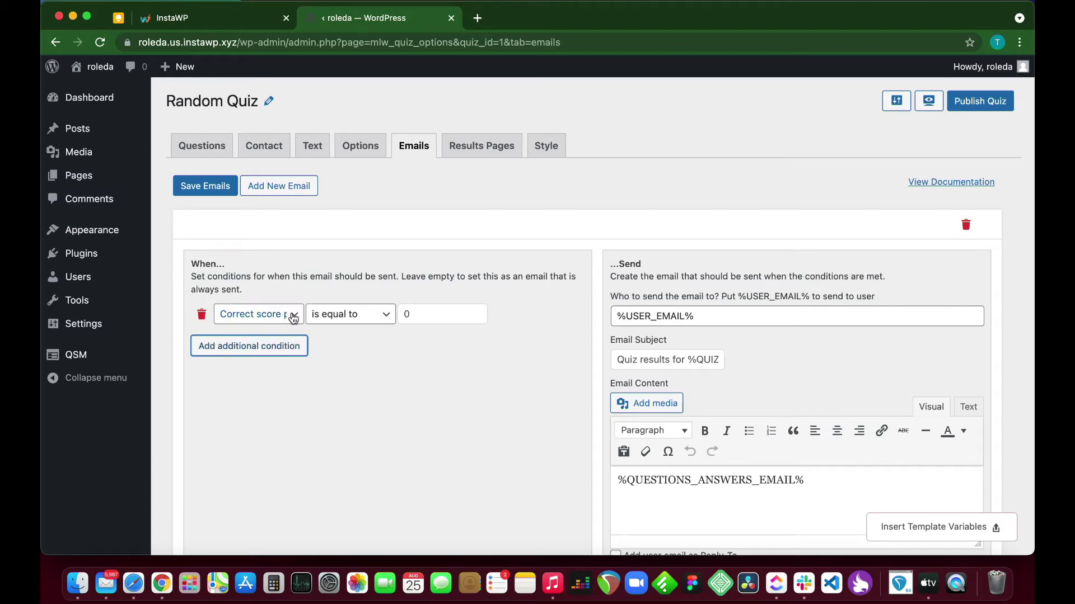
pyautogui.click(290, 315)
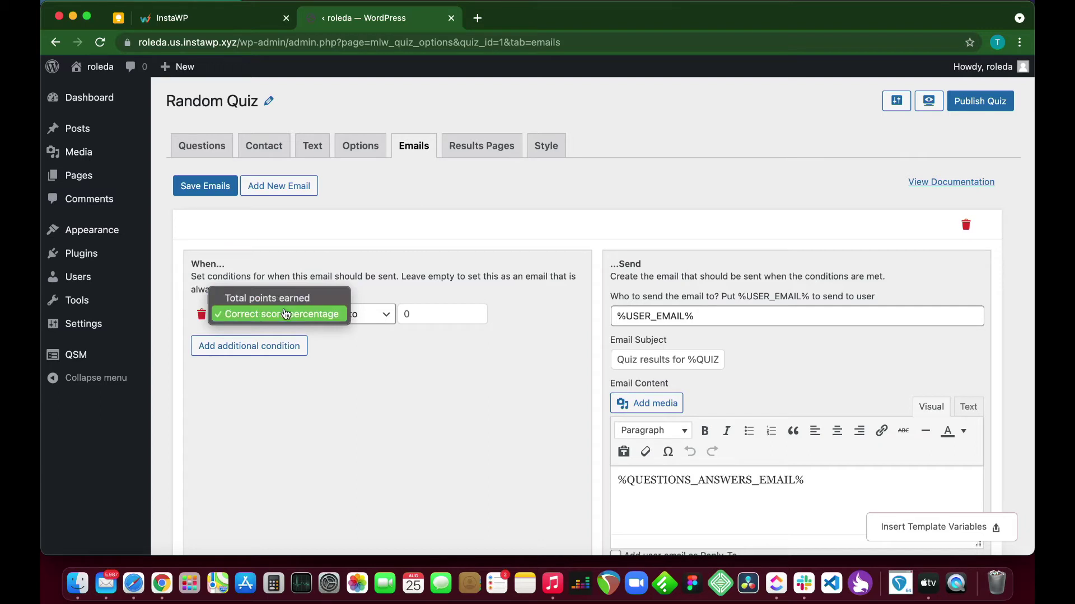
pyautogui.click(324, 342)
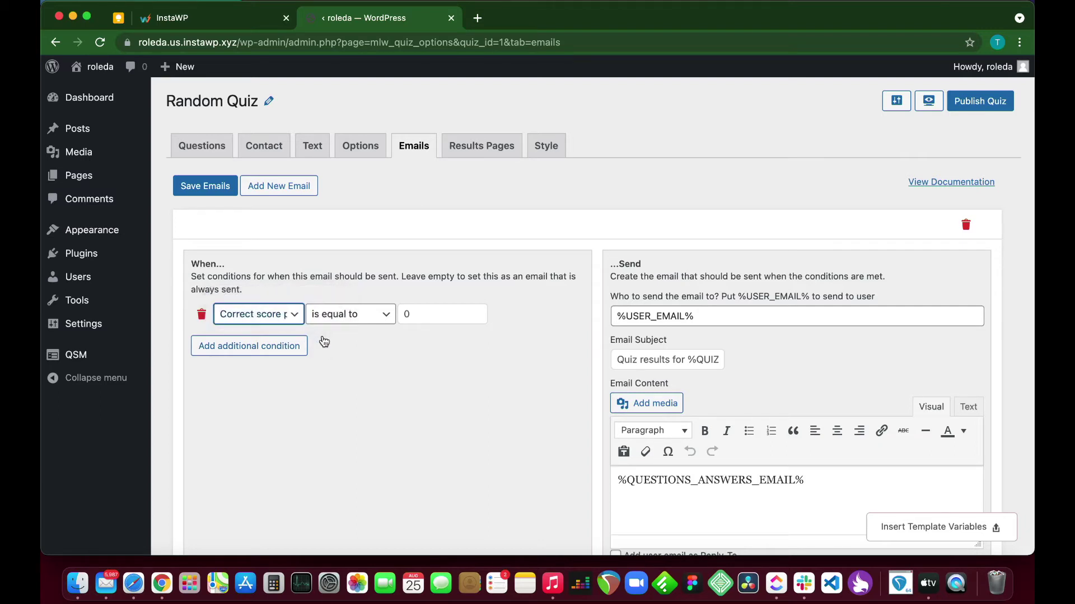
pyautogui.click(375, 318)
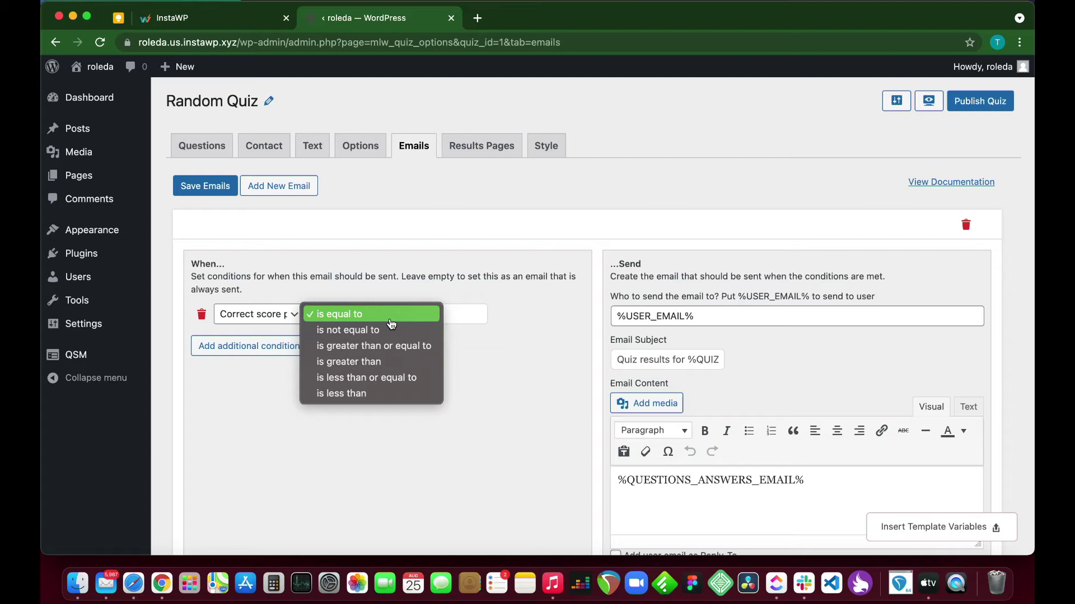
pyautogui.click(457, 339)
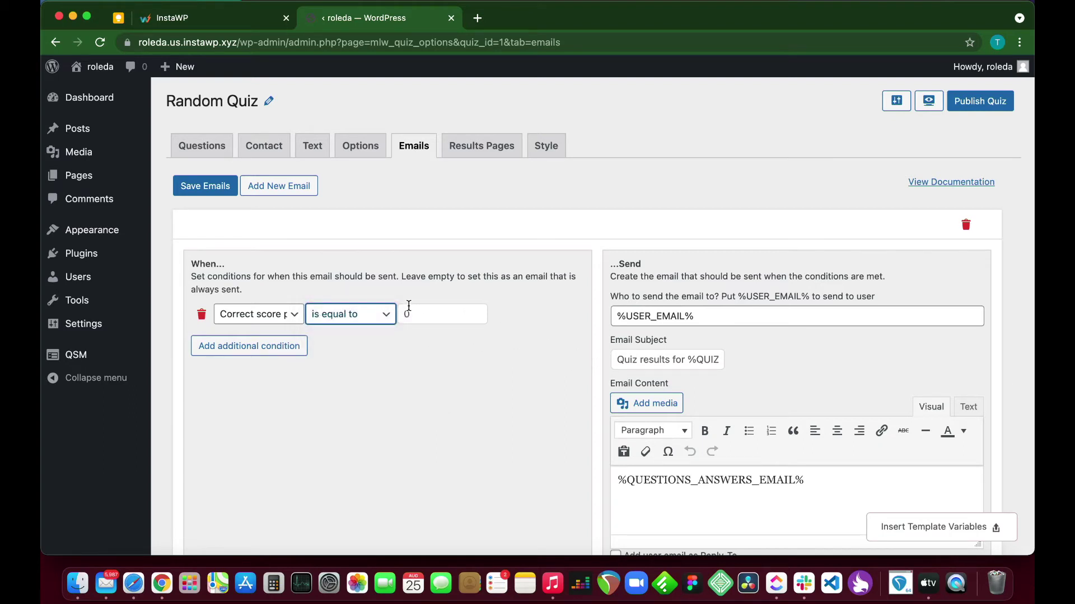
# Delete the send condition so the email always goes out, and save the emails
pyautogui.scroll(-1, 370, 337)
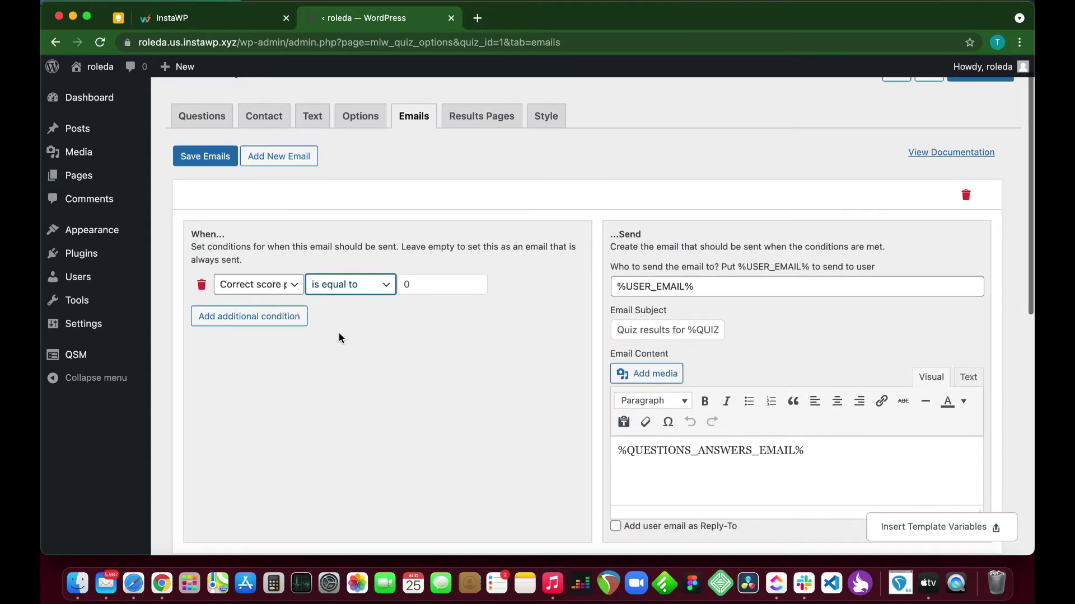
pyautogui.click(202, 284)
pyautogui.scroll(-3, 401, 280)
pyautogui.scroll(4, 401, 281)
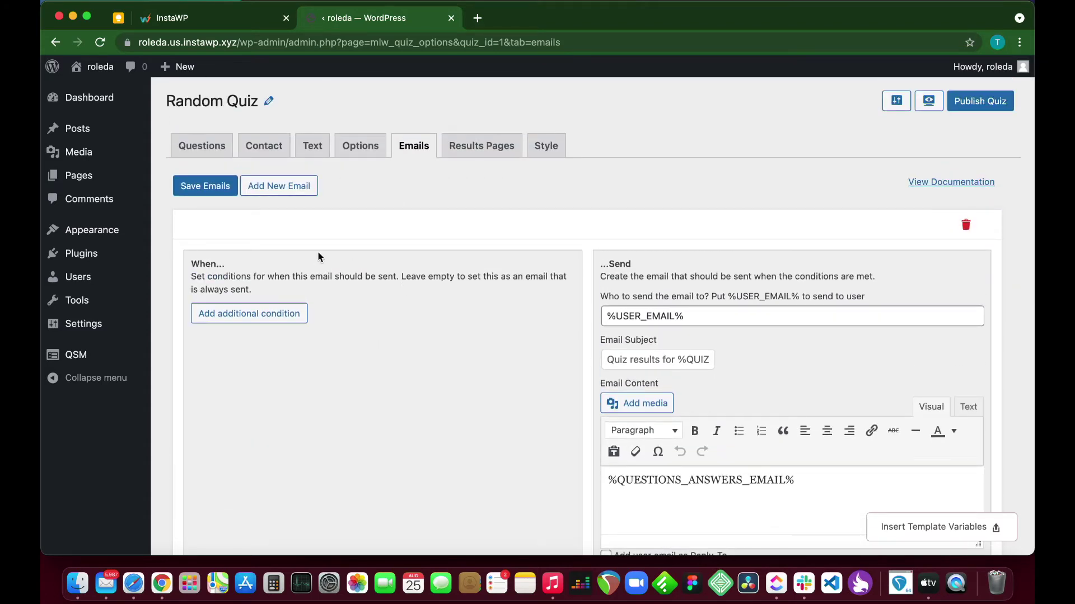
pyautogui.click(195, 186)
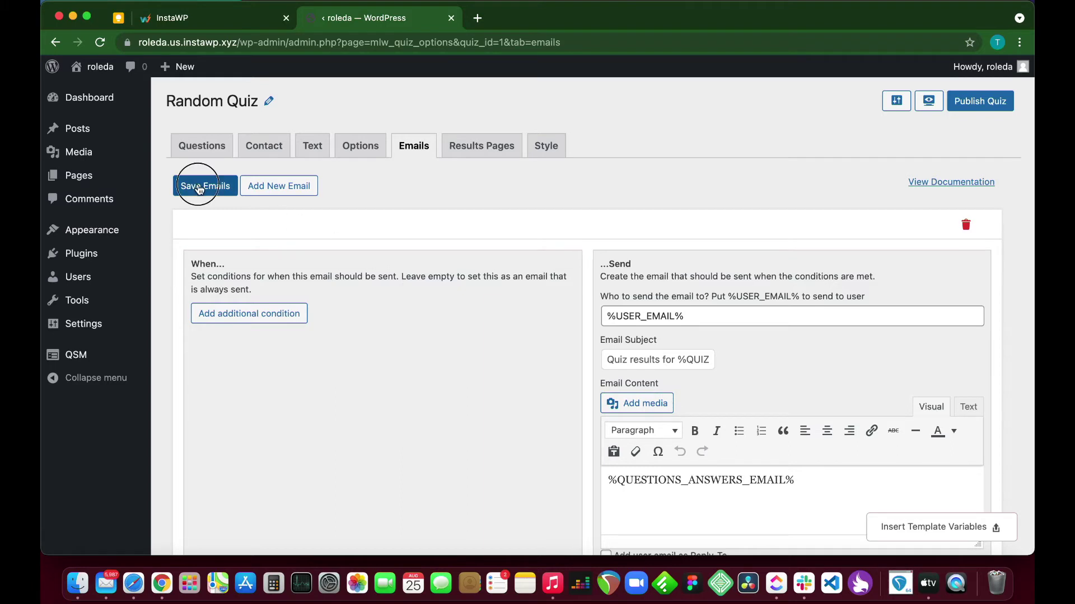
# Remove the 'You can edit this message…' sentence from the results page and save it
pyautogui.click(473, 197)
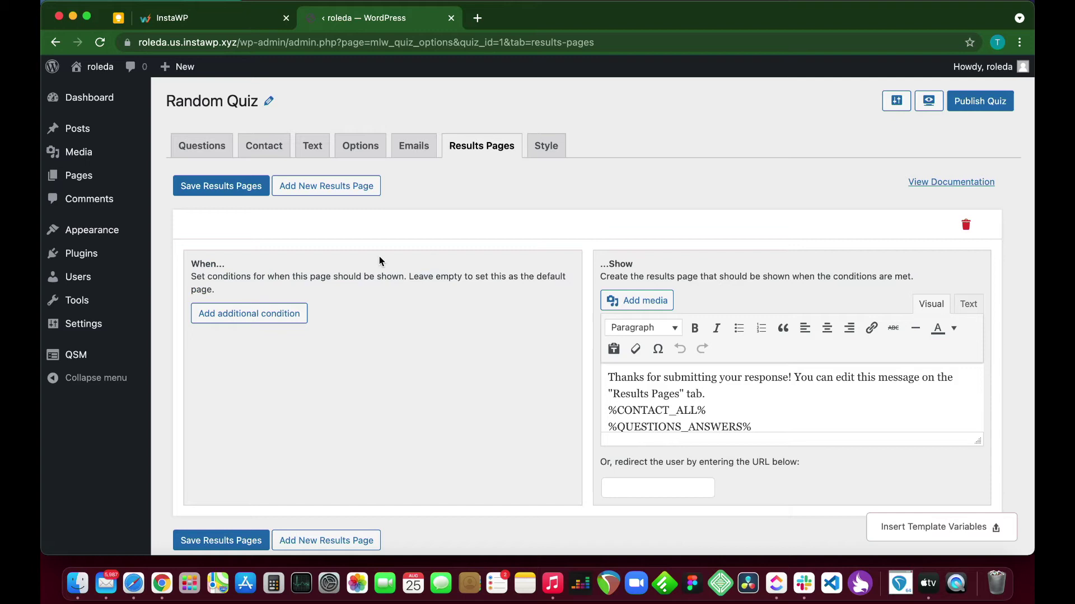
pyautogui.scroll(-1, 470, 324)
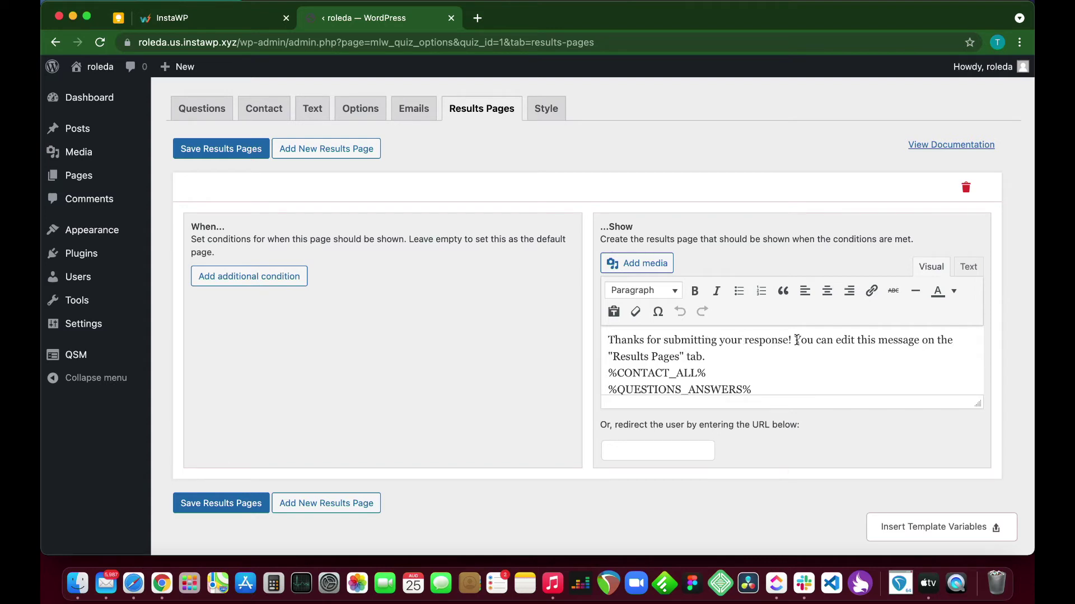
pyautogui.moveTo(792, 340); pyautogui.dragTo(804, 353)
pyautogui.press('BackSpace')
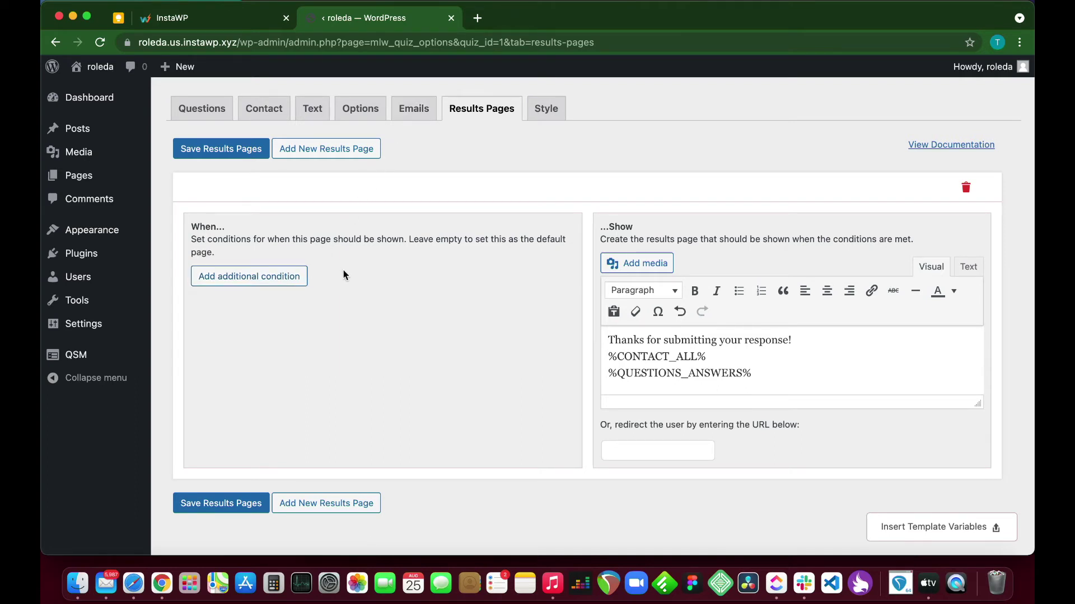
pyautogui.click(221, 149)
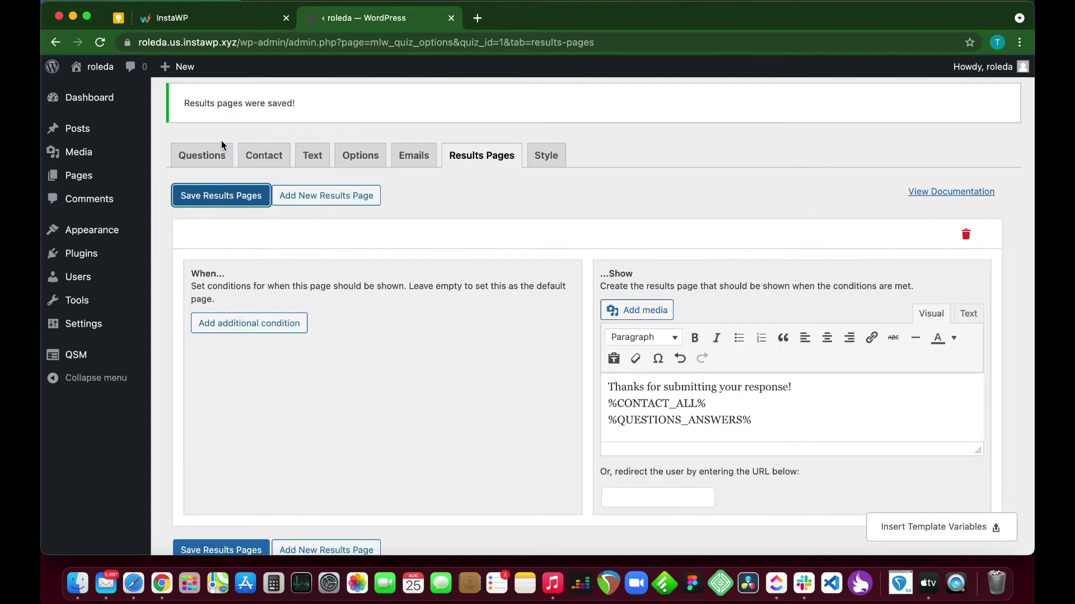
pyautogui.click(536, 161)
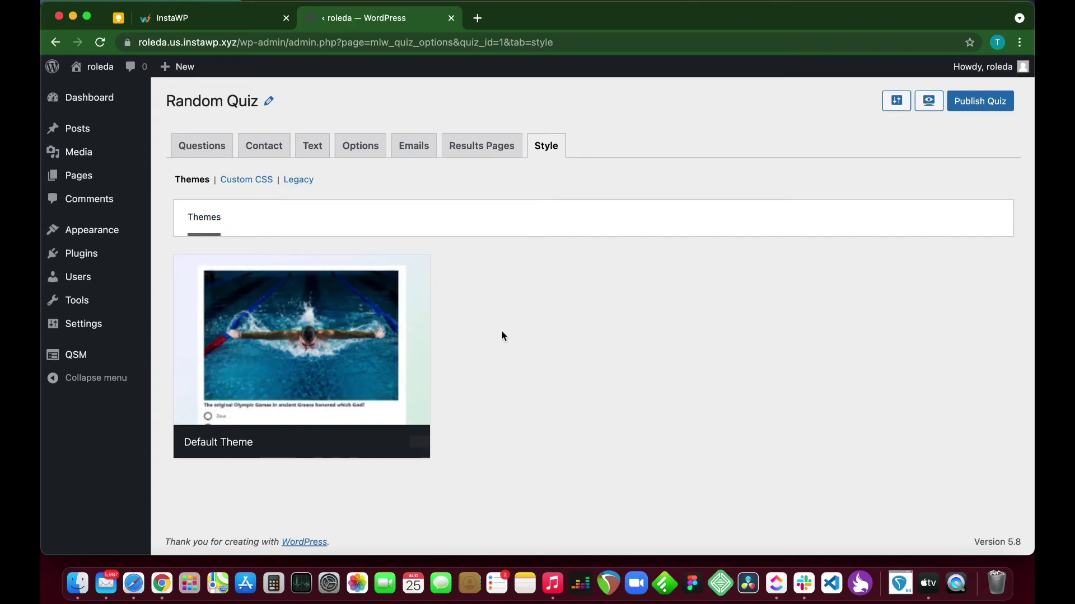
# Open the Custom CSS section of the Random Quiz's Style settings
pyautogui.click(250, 181)
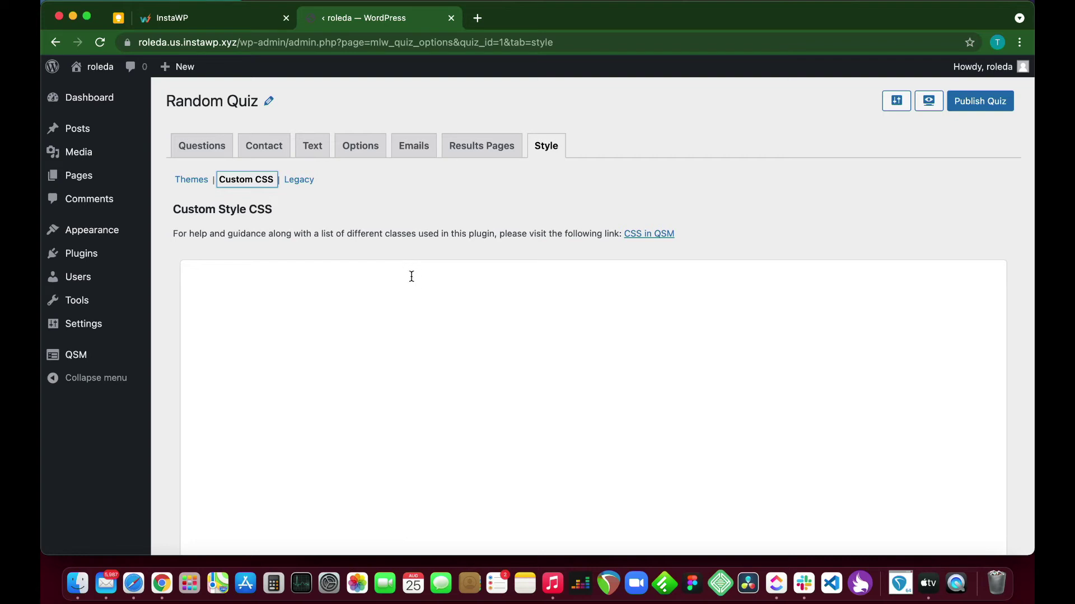
# Open the 'CSS in QSM' documentation and look through its lists of CSS classes
pyautogui.click(643, 235)
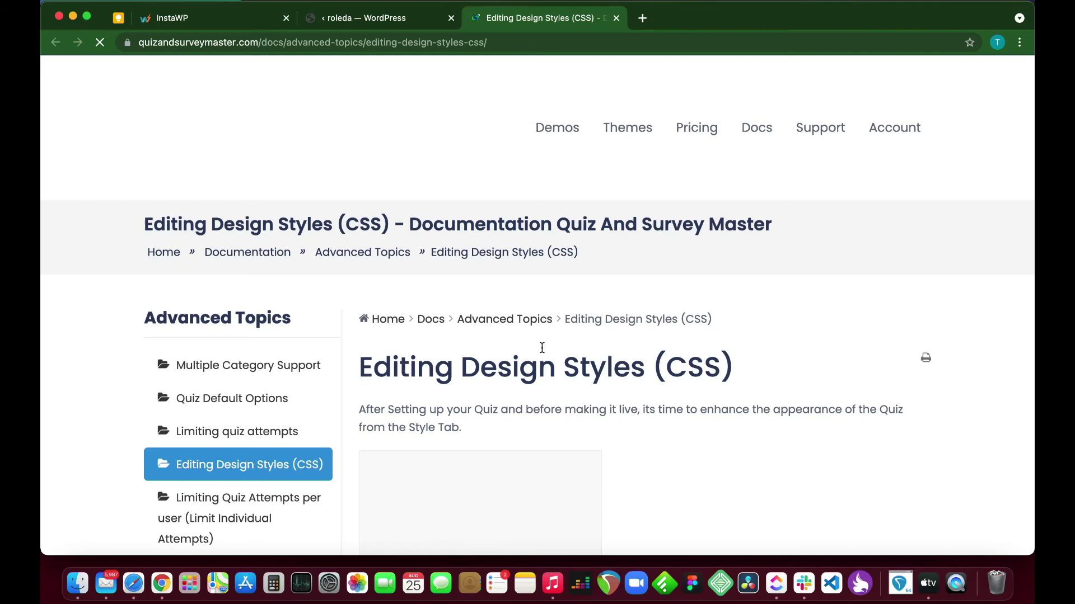
pyautogui.scroll(-5, 541, 347)
pyautogui.scroll(-3, 542, 350)
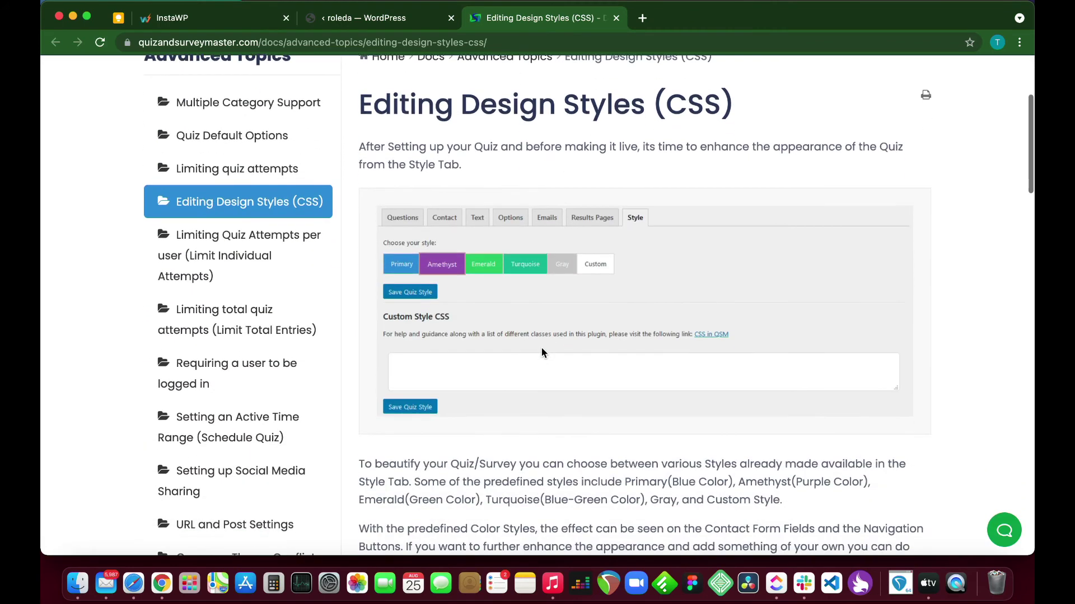
pyautogui.scroll(-8, 542, 351)
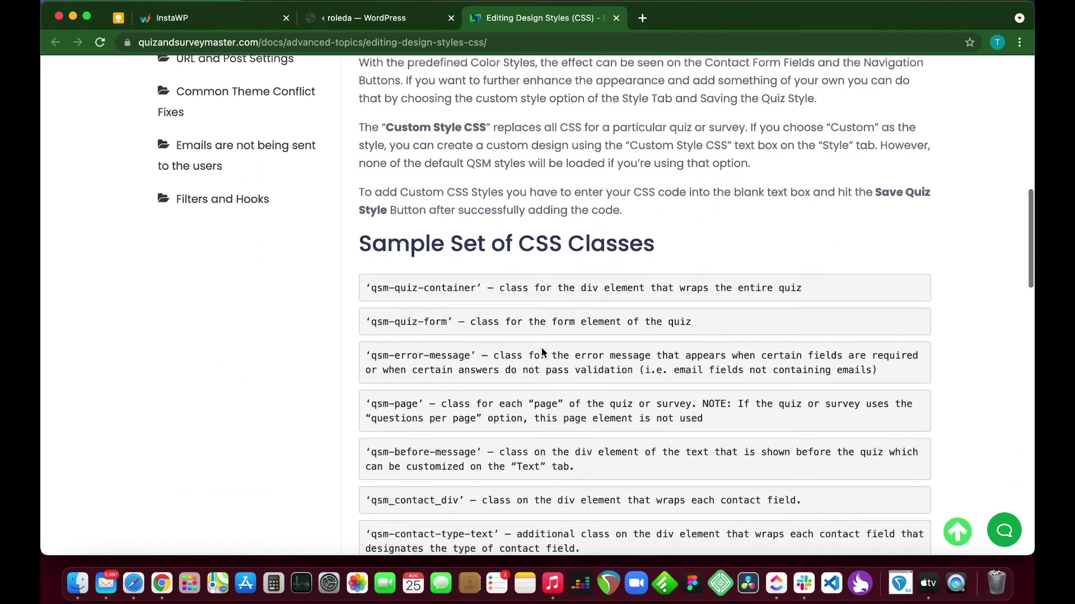
pyautogui.scroll(-5, 542, 351)
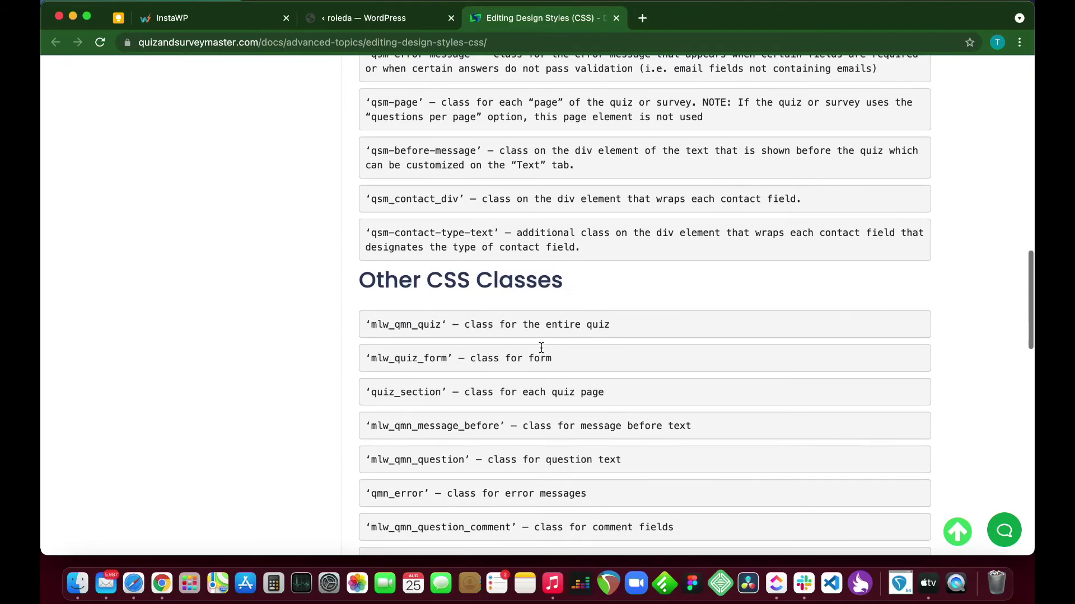
pyautogui.scroll(-5, 541, 348)
pyautogui.scroll(9, 541, 350)
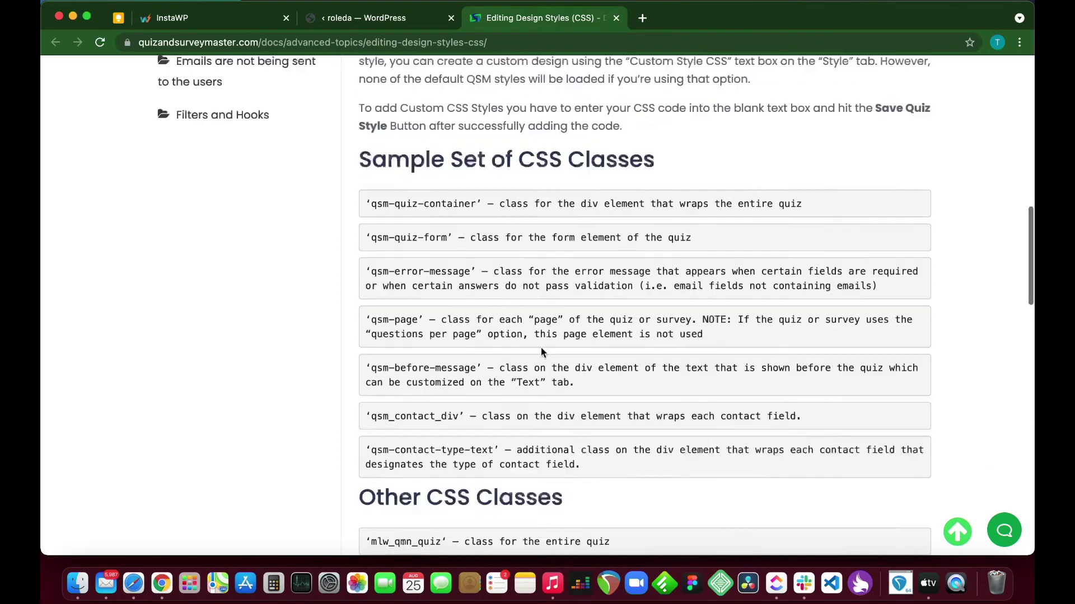
pyautogui.scroll(12, 540, 353)
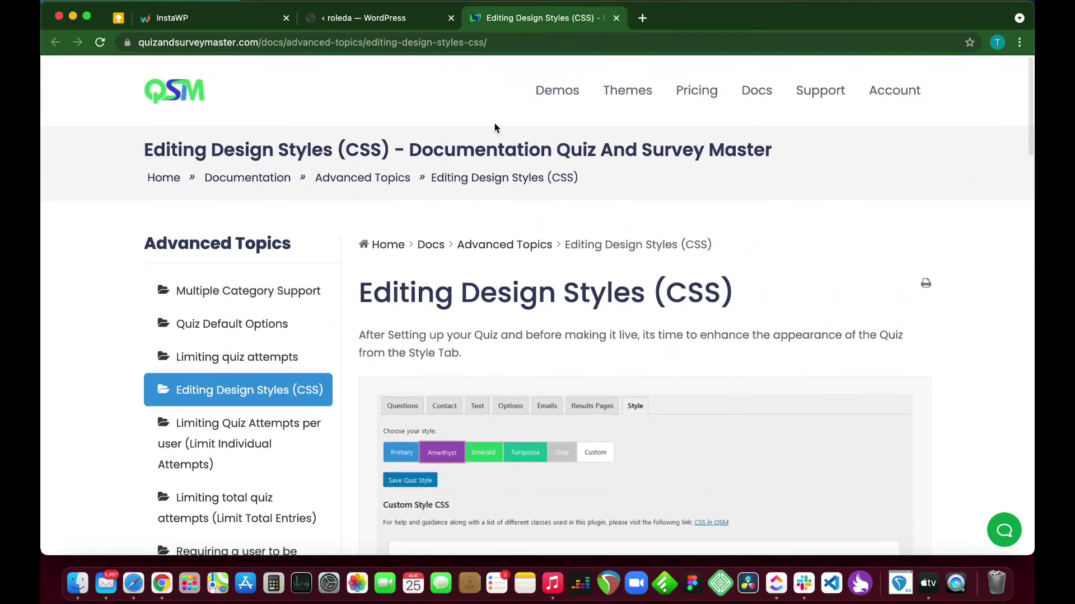
# Set the Random Quiz's legacy style to Emerald and save the quiz style
pyautogui.click(386, 21)
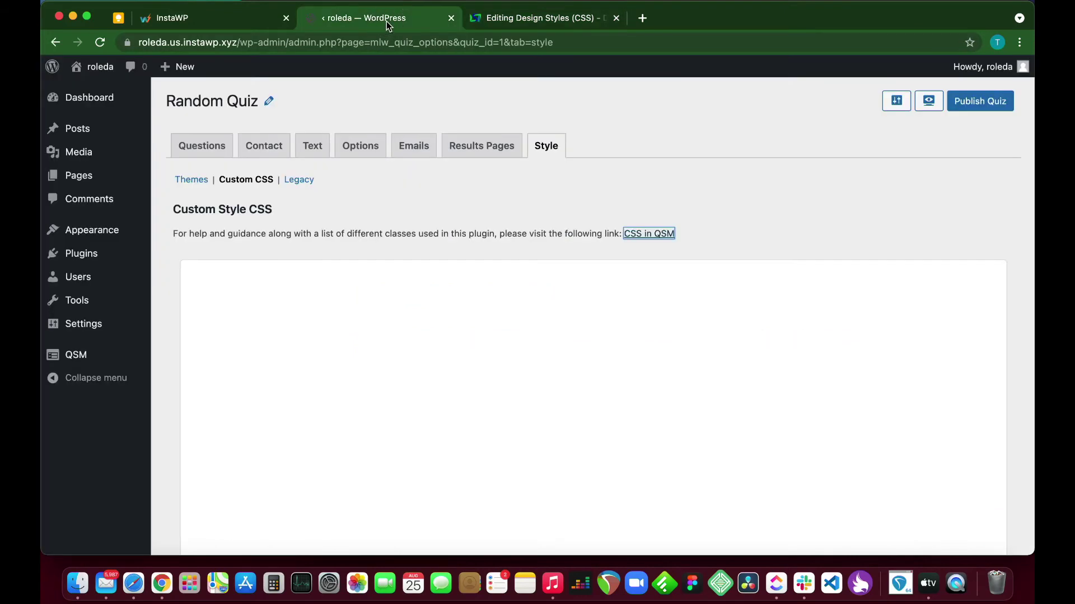
pyautogui.click(296, 180)
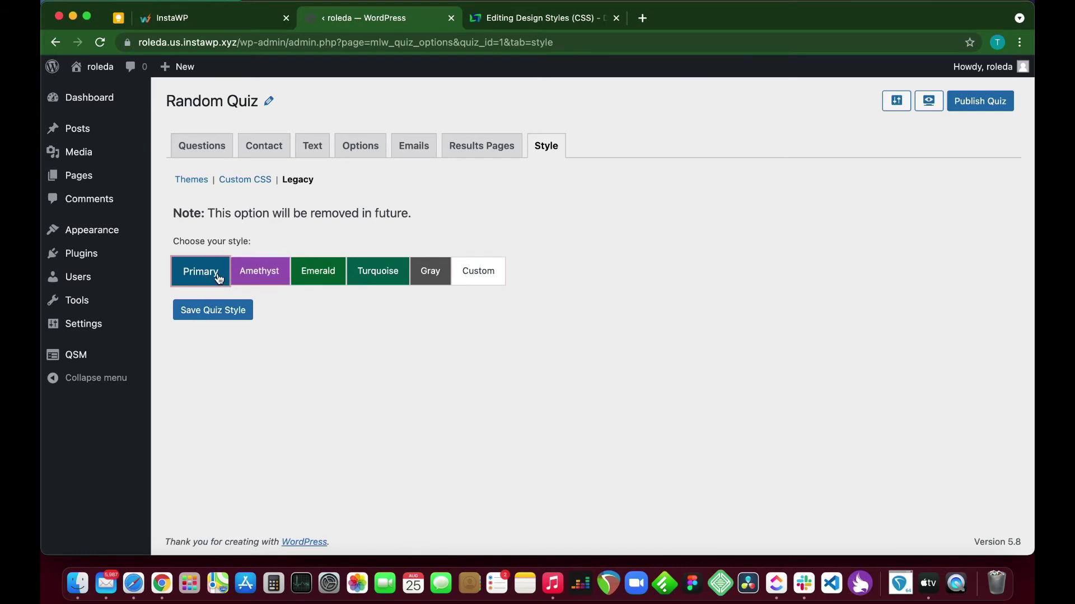
pyautogui.click(317, 271)
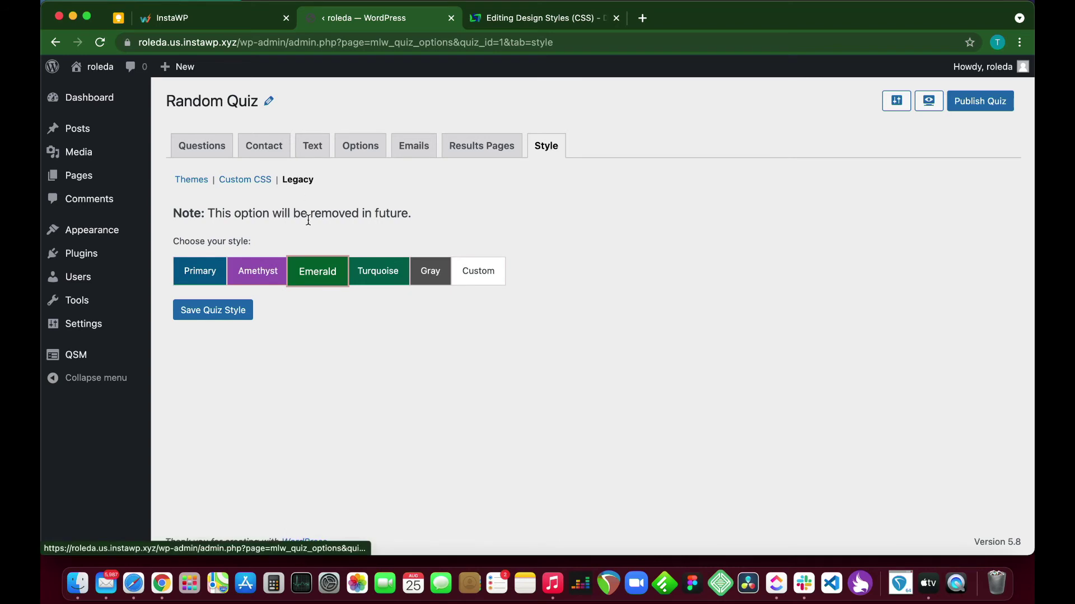
pyautogui.click(210, 311)
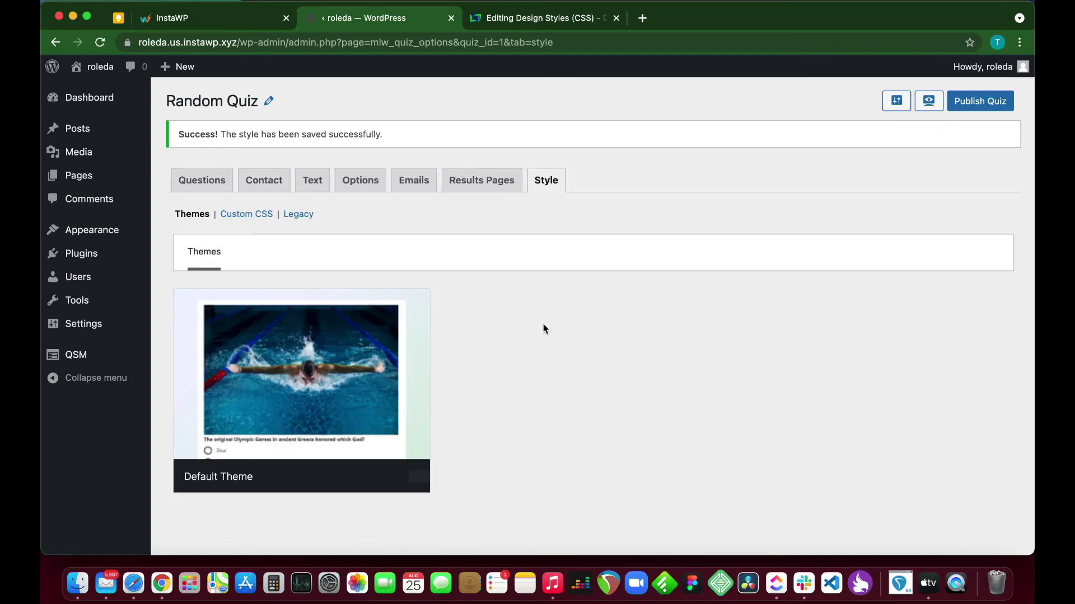
# Preview the Random Quiz on the live site and go through it to the thank-you results
pyautogui.click(927, 102)
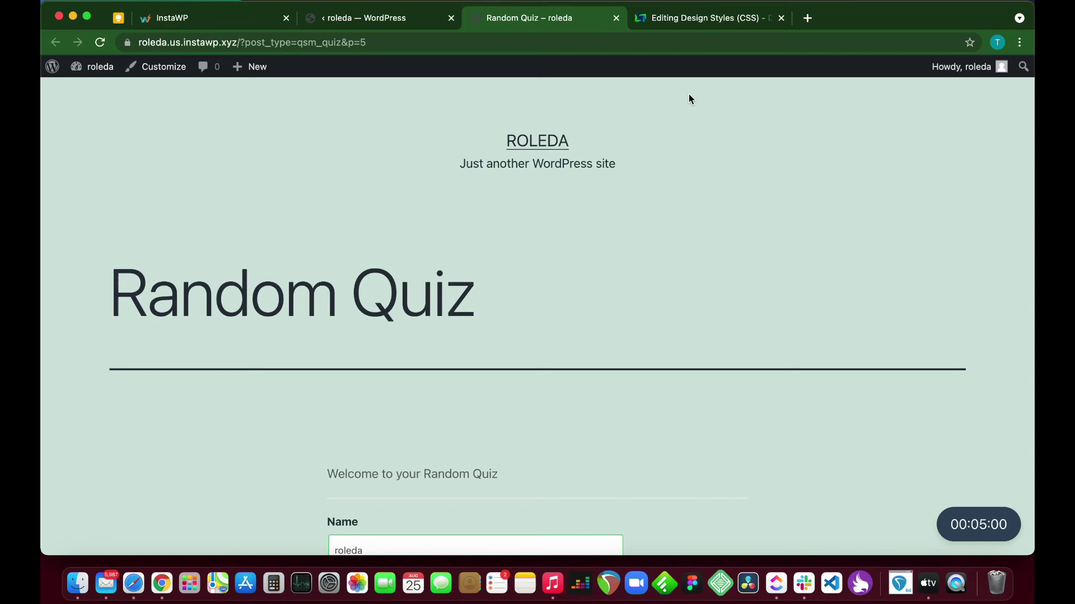
pyautogui.scroll(-5, 529, 303)
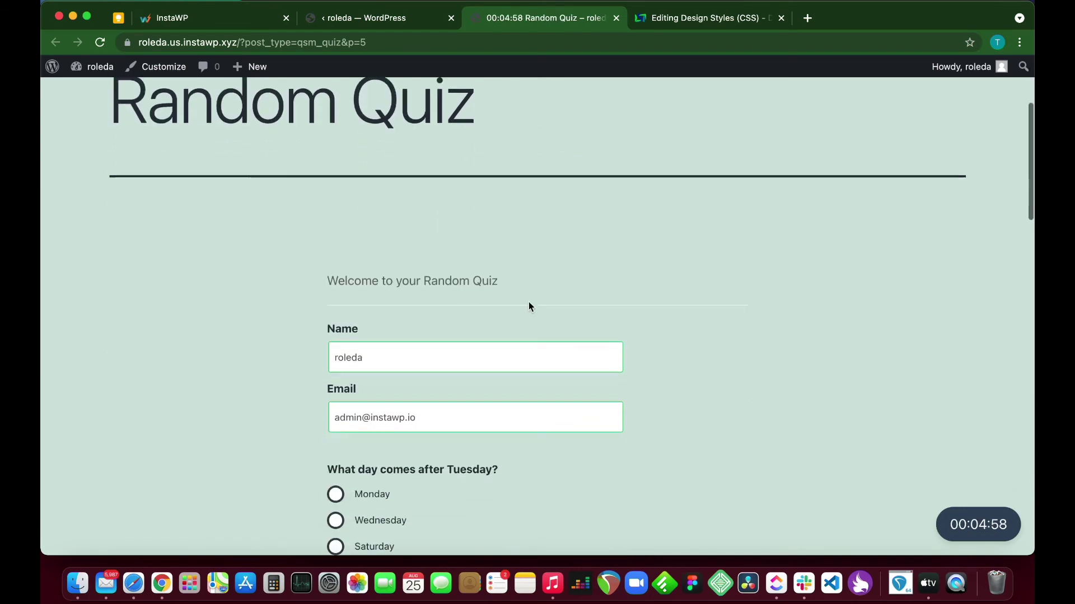
pyautogui.scroll(-1, 401, 409)
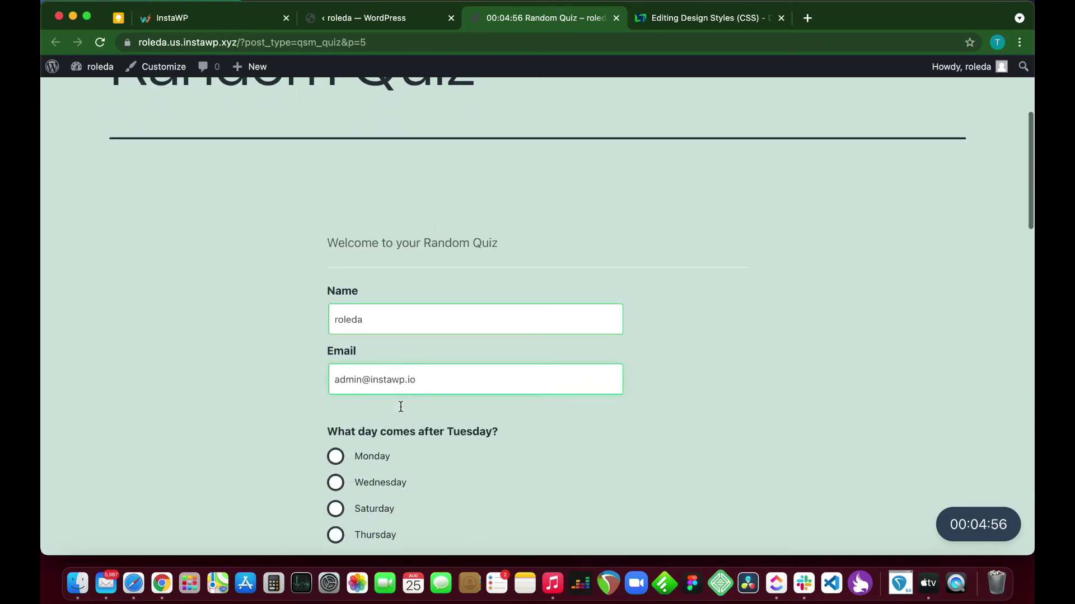
pyautogui.scroll(-3, 411, 397)
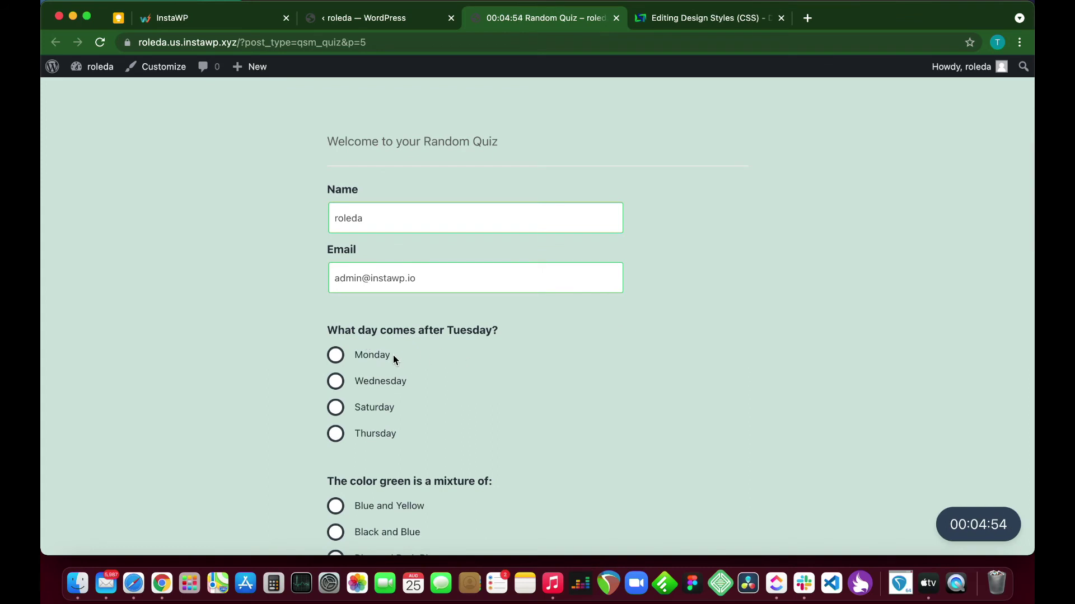
pyautogui.scroll(-2, 393, 355)
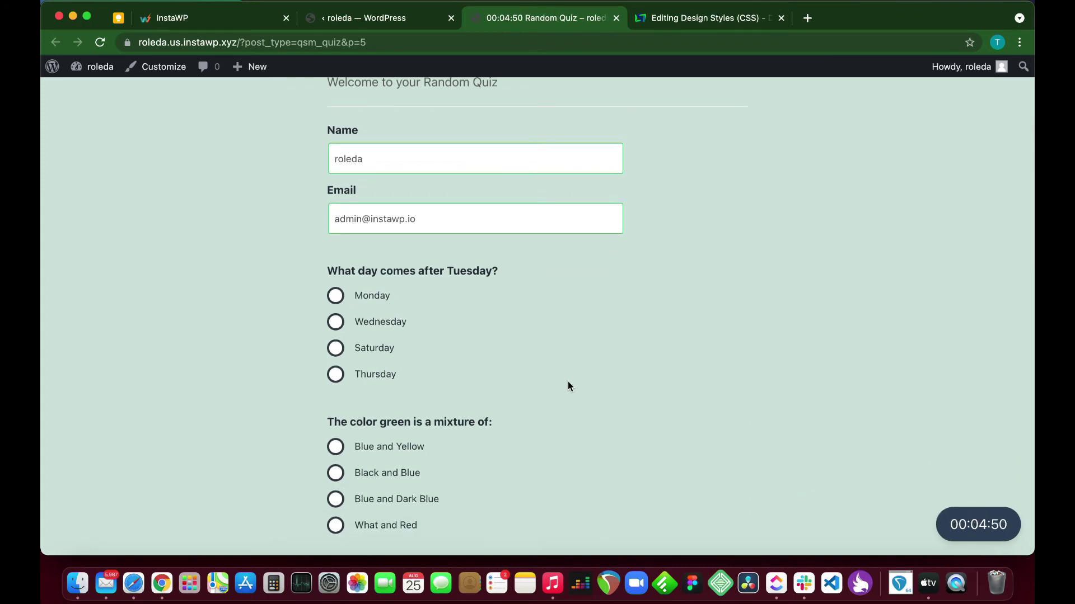
pyautogui.scroll(-3, 434, 367)
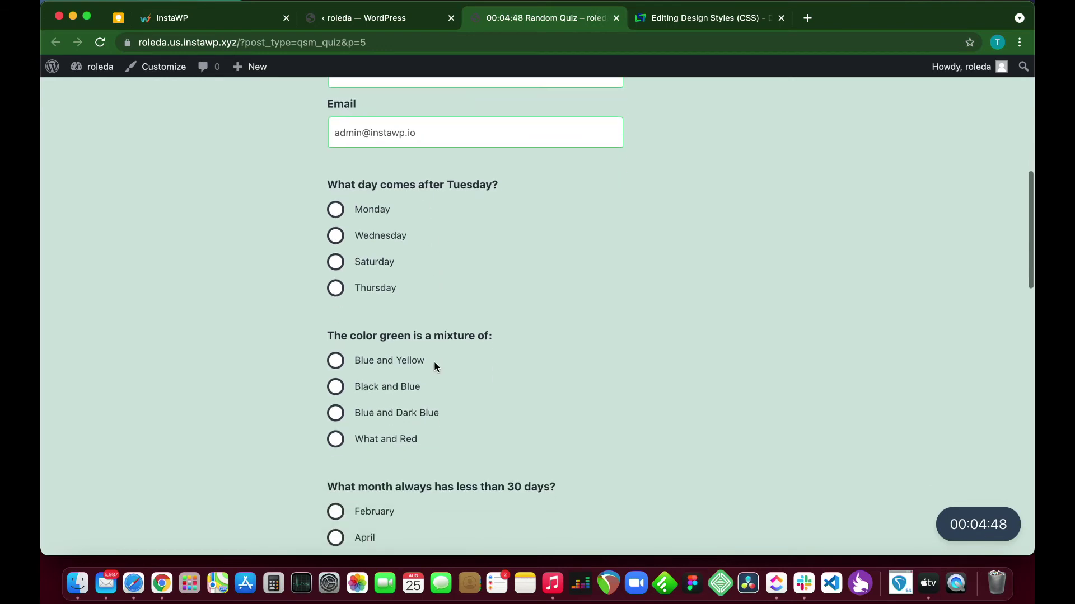
pyautogui.scroll(-3, 415, 375)
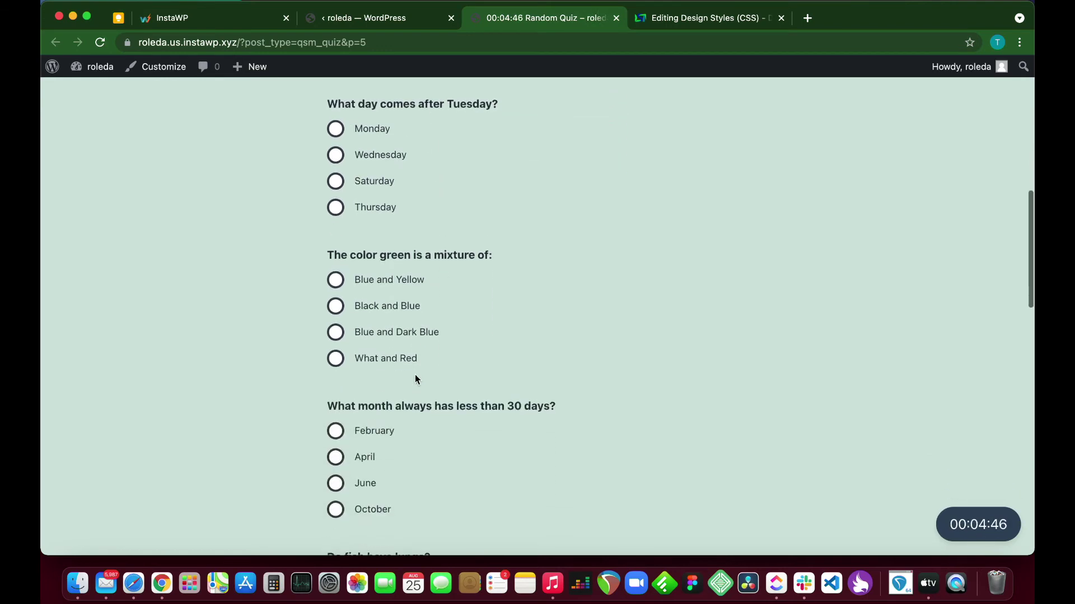
pyautogui.scroll(-3, 415, 379)
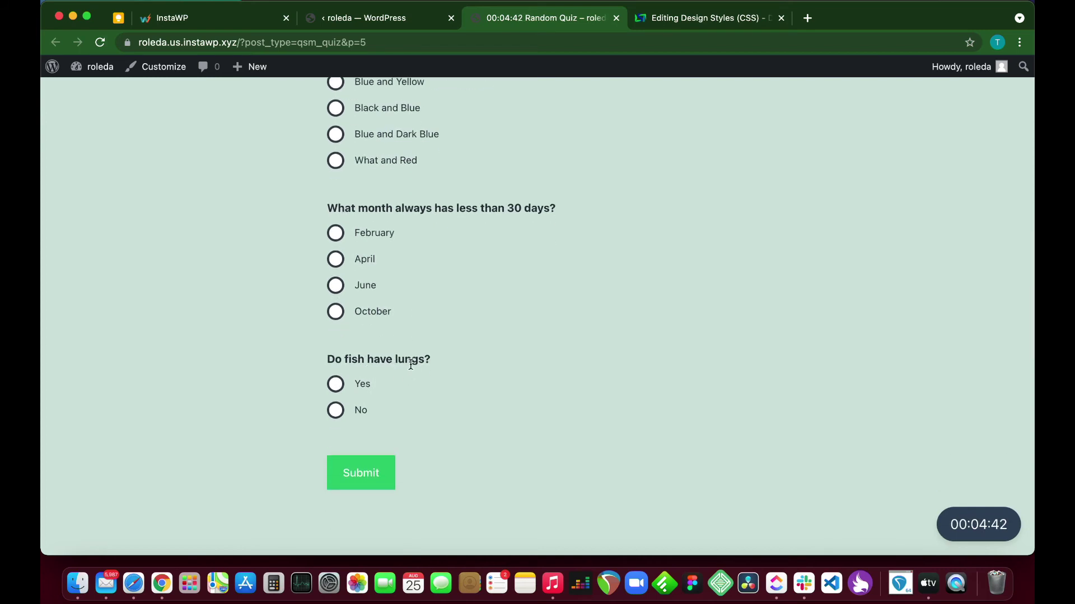
pyautogui.scroll(-2, 406, 398)
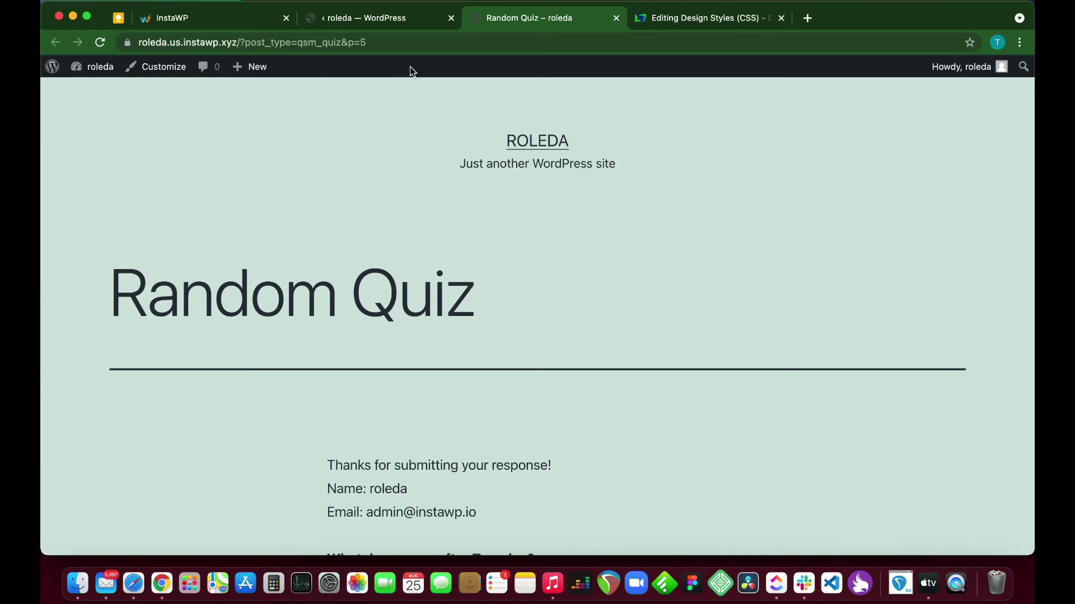
# Publish the Random Quiz, close the preview and documentation tabs, and show the Quizzes/Surveys list
pyautogui.click(390, 20)
pyautogui.click(977, 101)
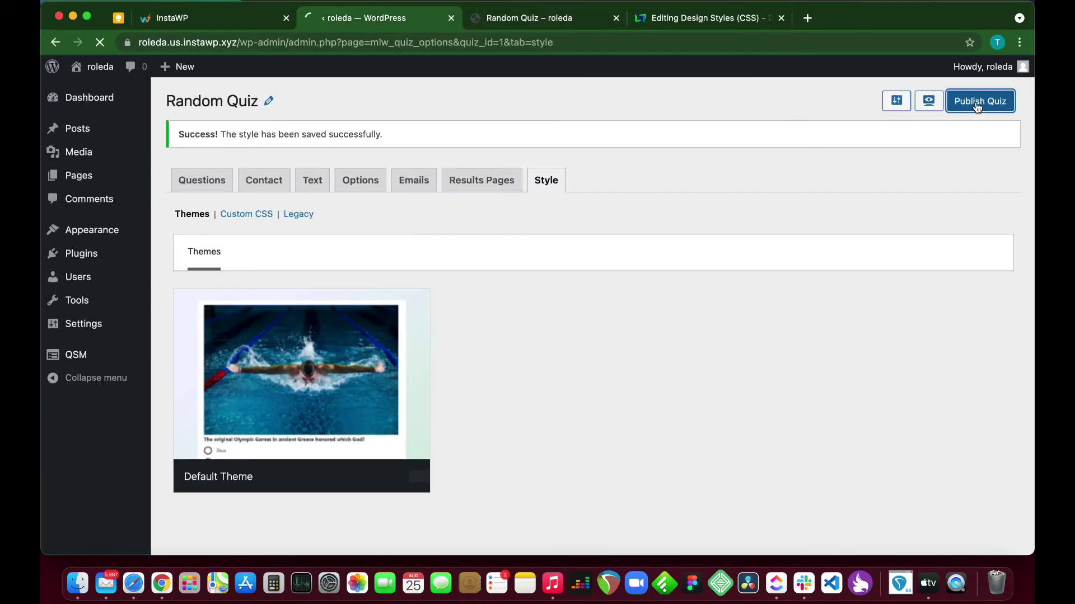
pyautogui.click(615, 19)
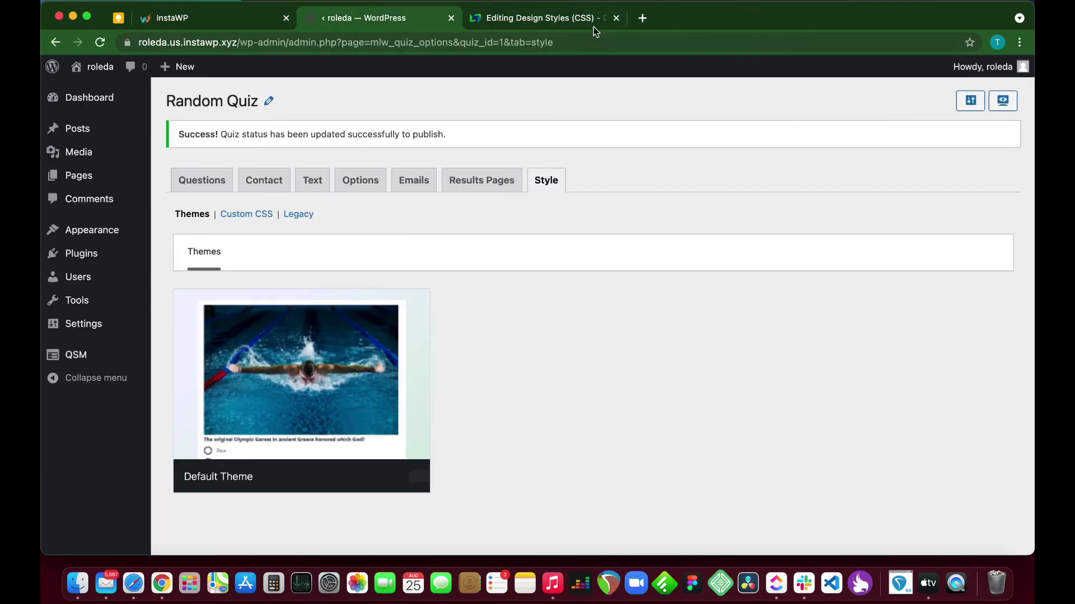
pyautogui.click(615, 19)
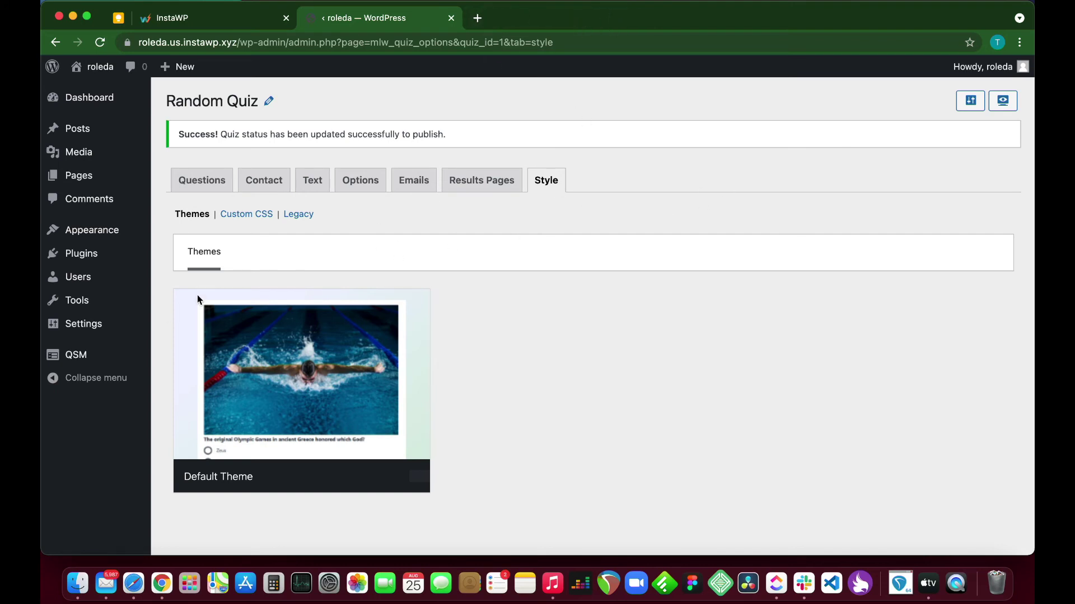
pyautogui.moveTo(79, 360)
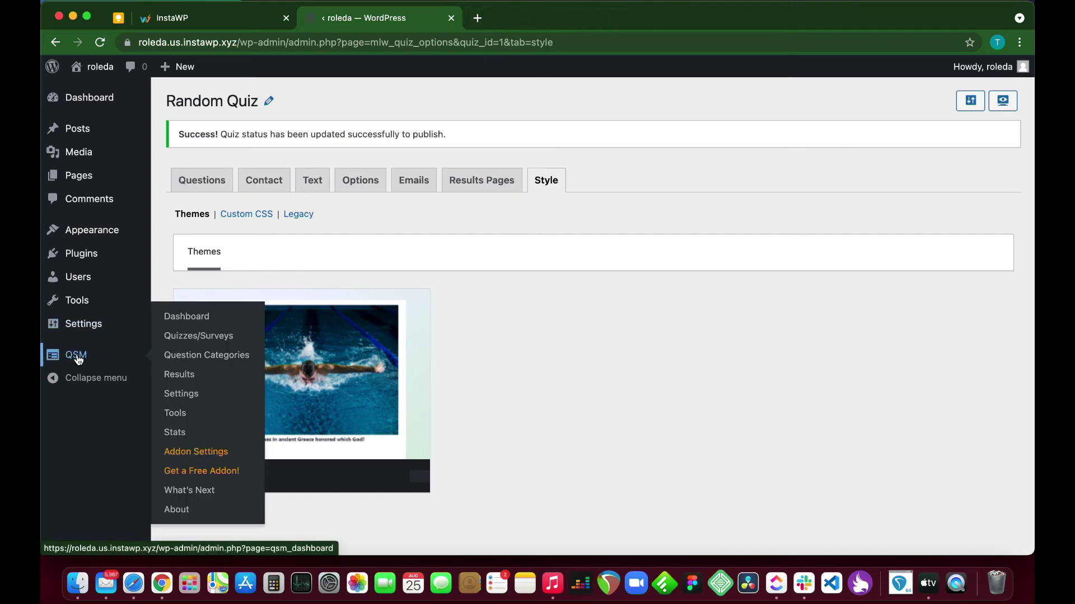
pyautogui.click(187, 336)
pyautogui.moveTo(264, 216)
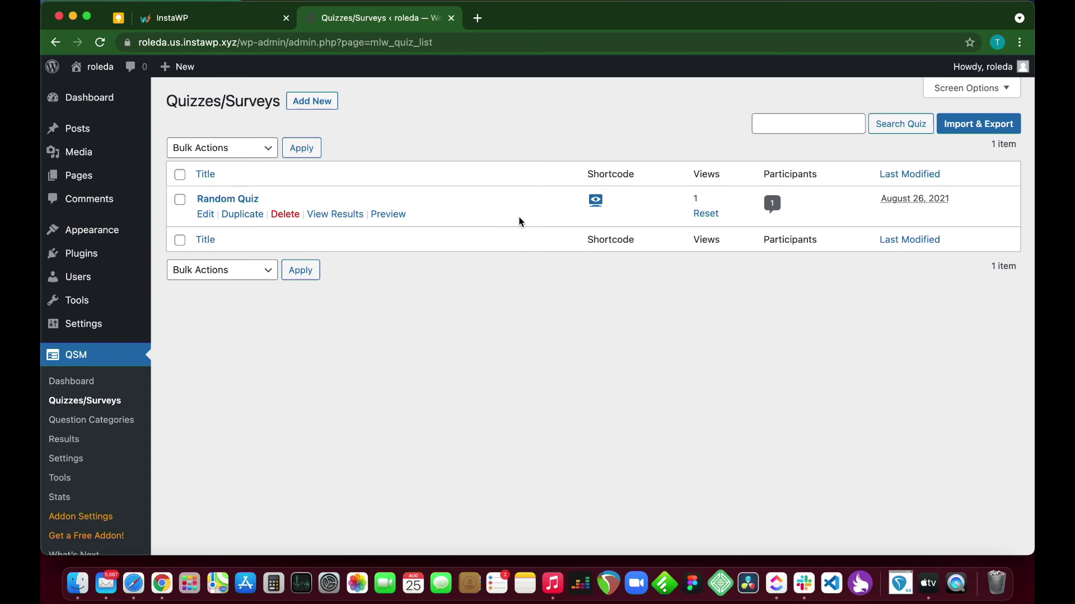
# Copy the Random Quiz's [qsm quiz=1] embed shortcode and start a new post
pyautogui.click(595, 200)
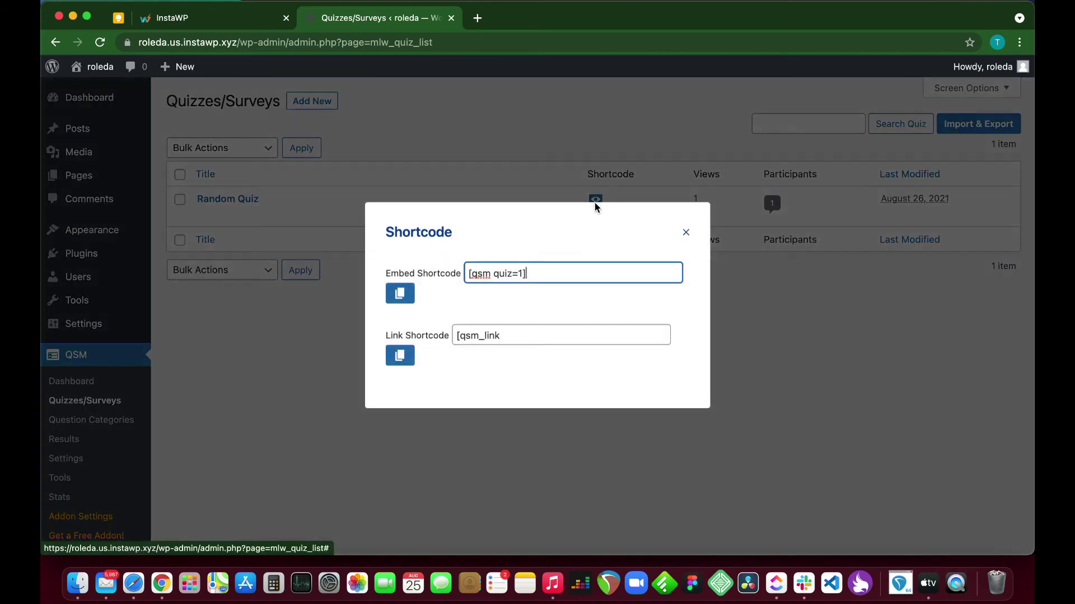
pyautogui.click(400, 295)
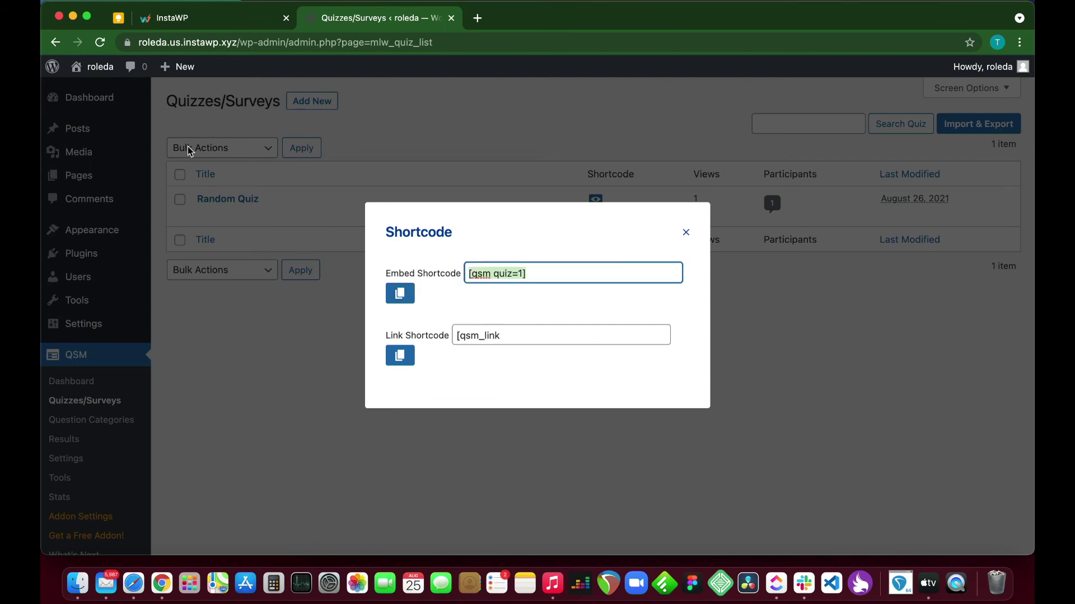
pyautogui.moveTo(175, 71)
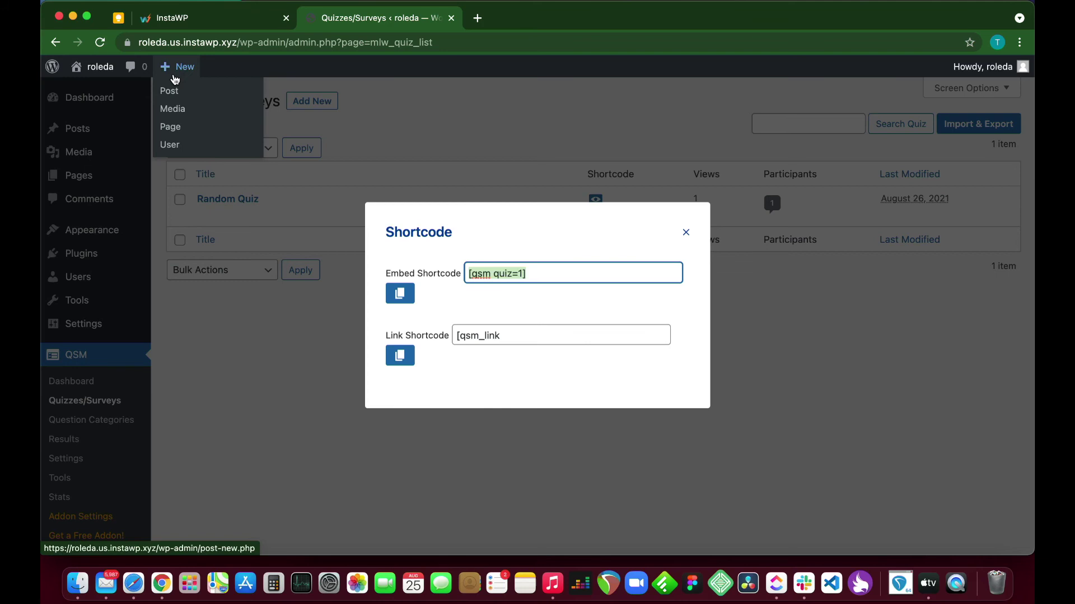
pyautogui.click(172, 93)
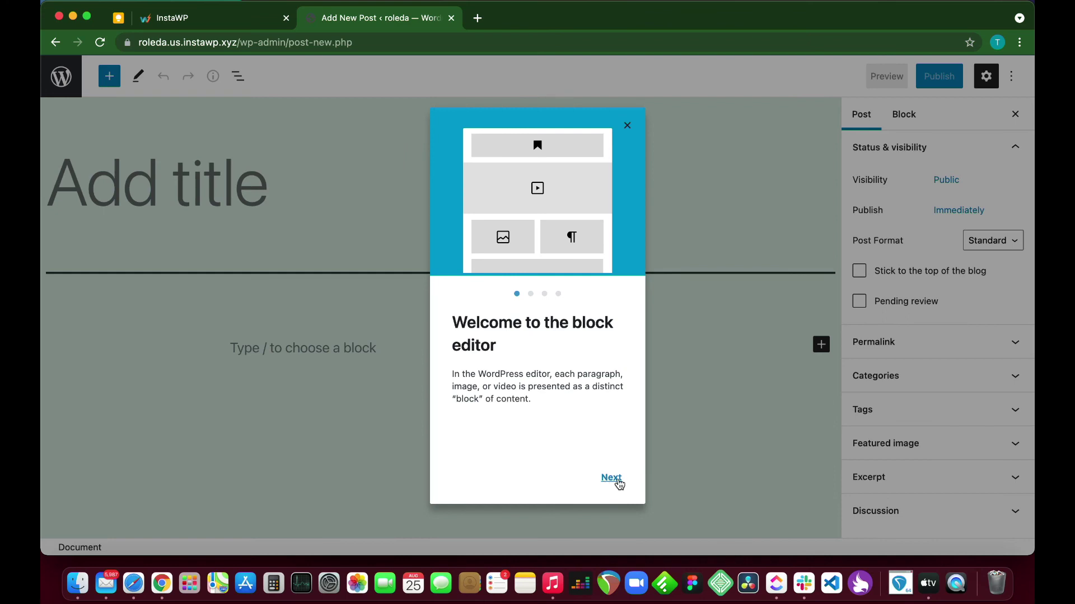
# Title the new post 'Our Random Quiz'
pyautogui.click(626, 133)
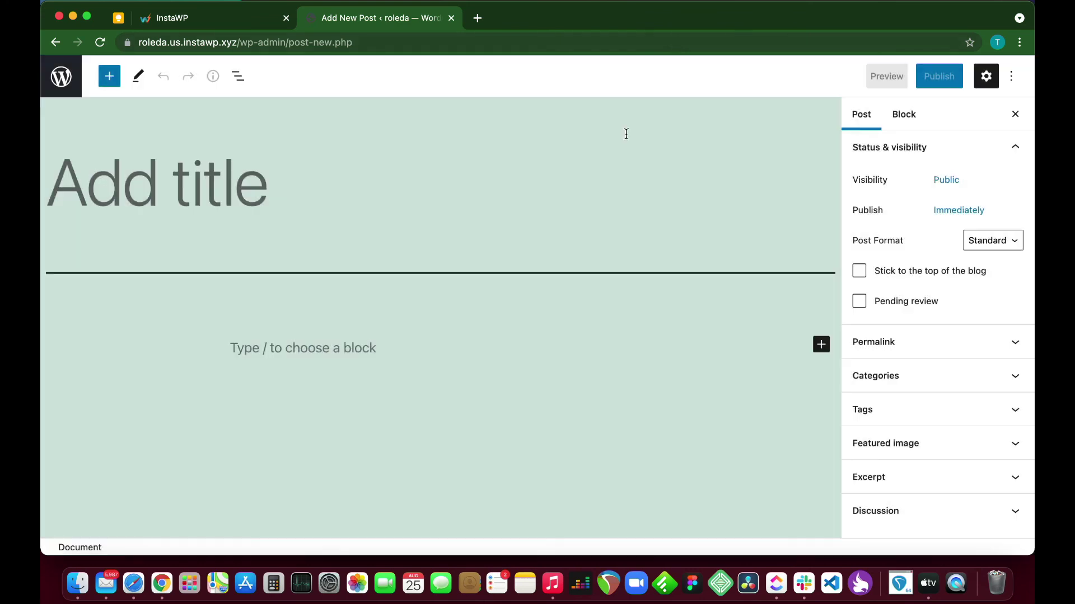
pyautogui.click(231, 224)
pyautogui.write('Our')
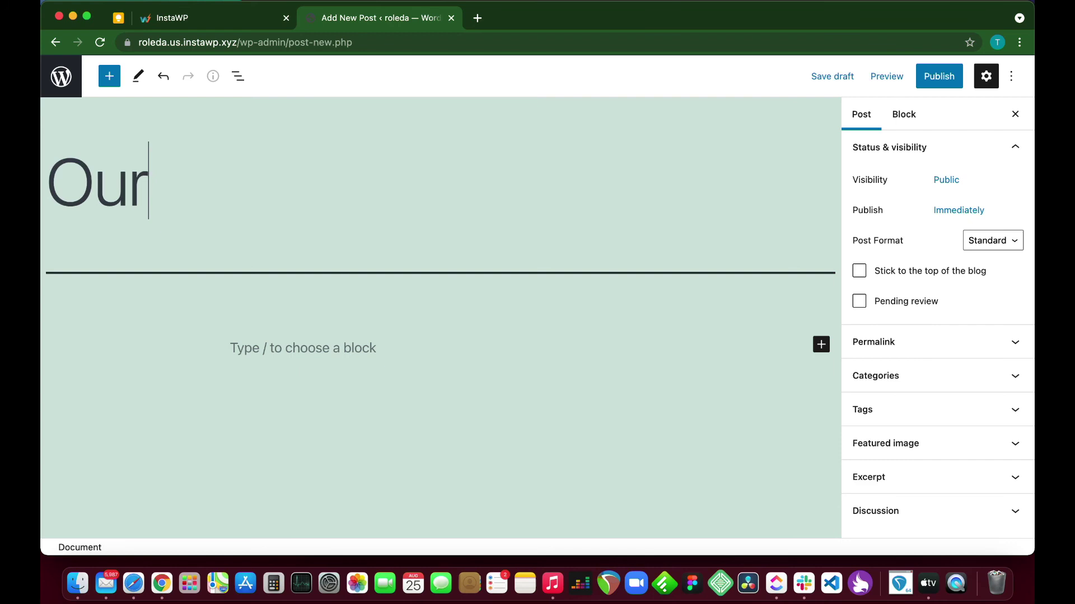
pyautogui.write(' Quiz')
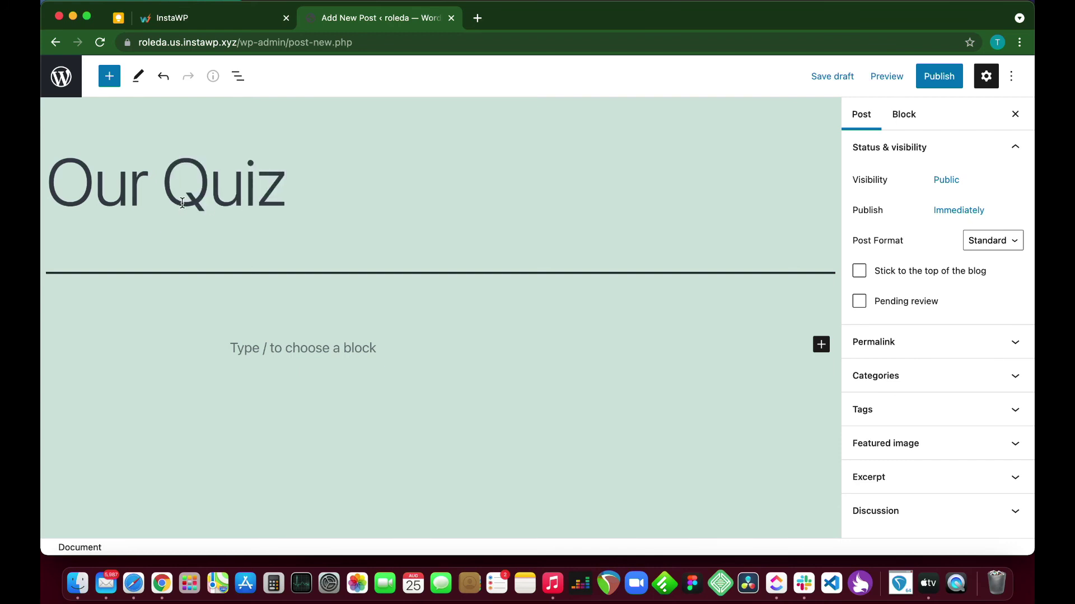
pyautogui.click(182, 203)
pyautogui.write('Random')
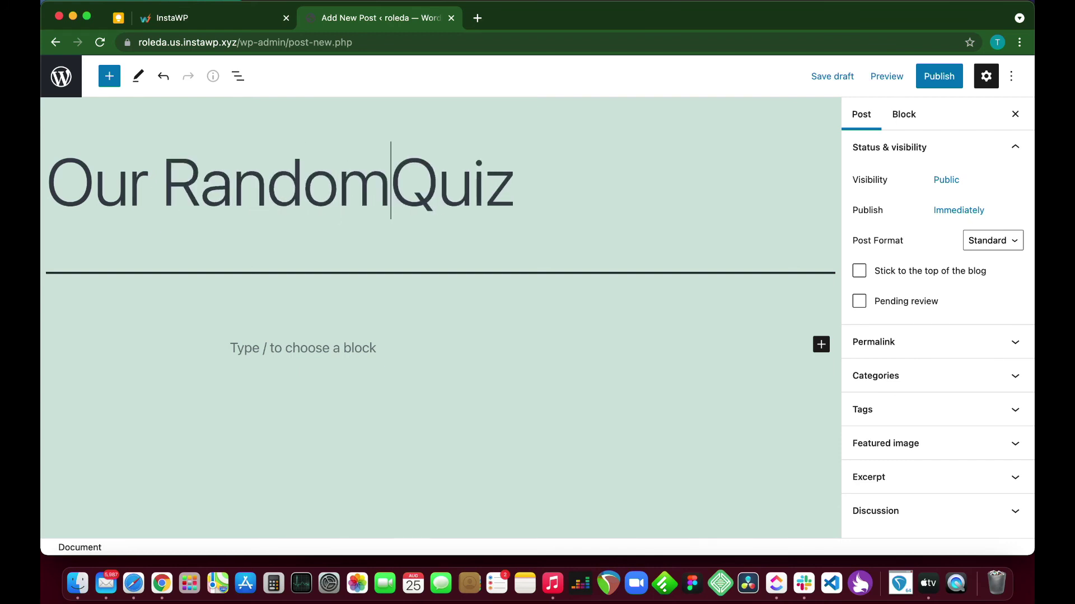
# Add a Shortcode block containing [qsm quiz=1] and publish the post
pyautogui.click(351, 350)
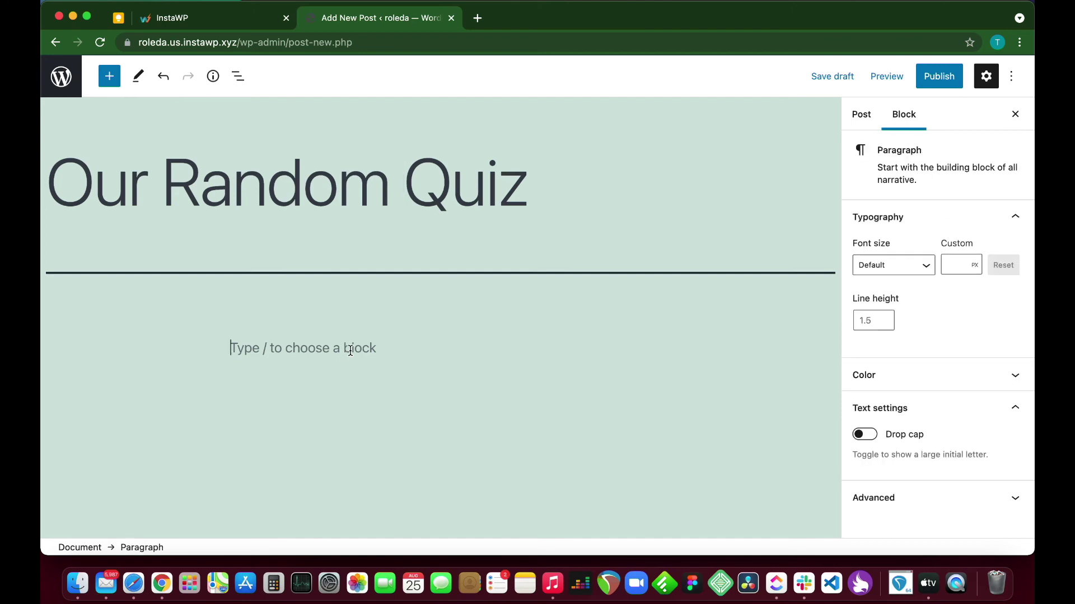
pyautogui.click(638, 345)
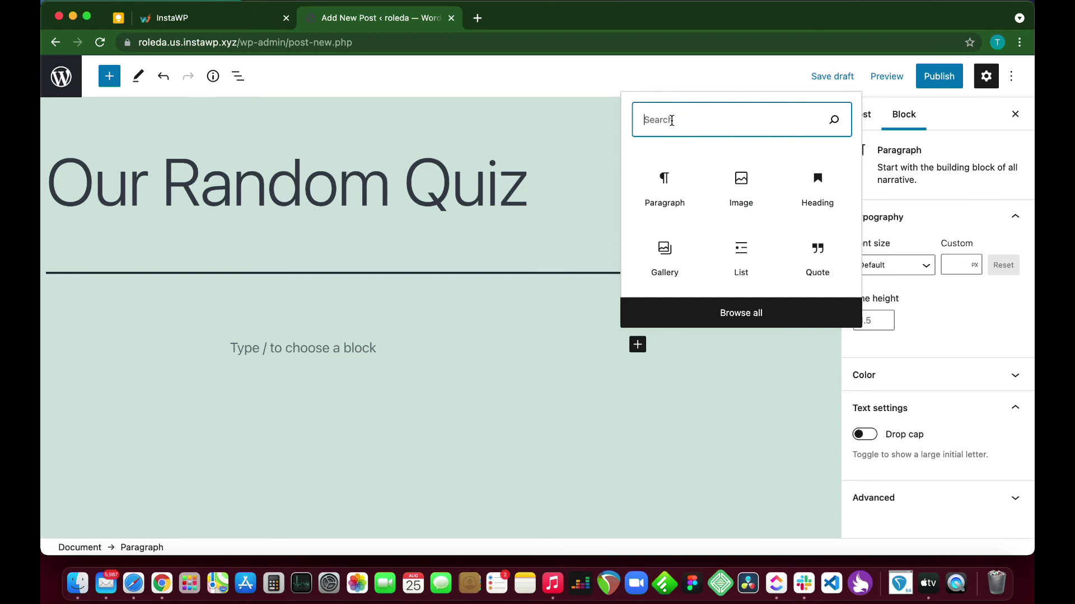
pyautogui.write('short')
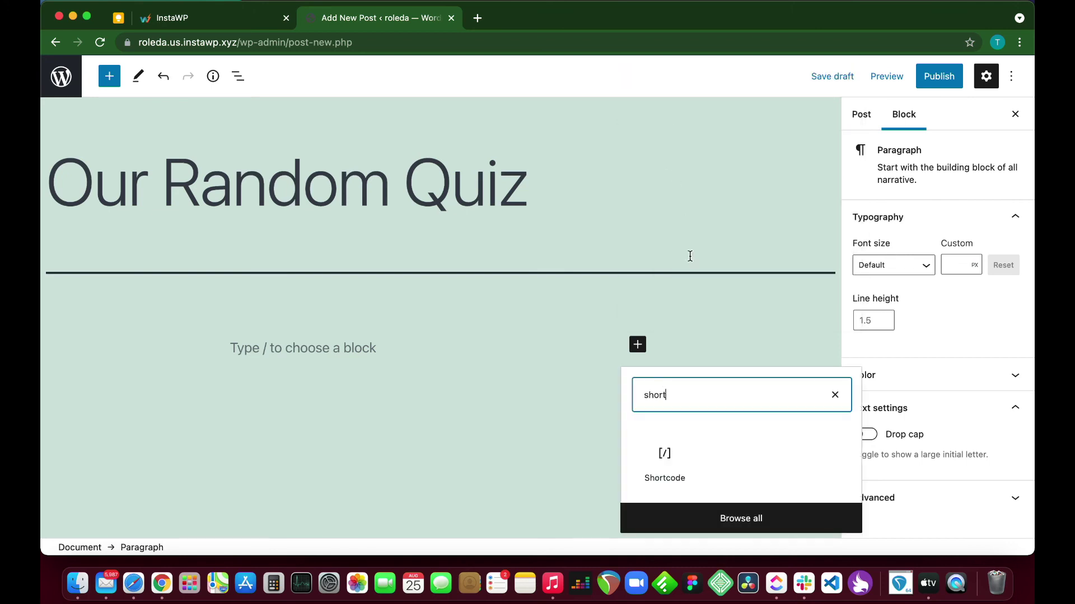
pyautogui.click(665, 454)
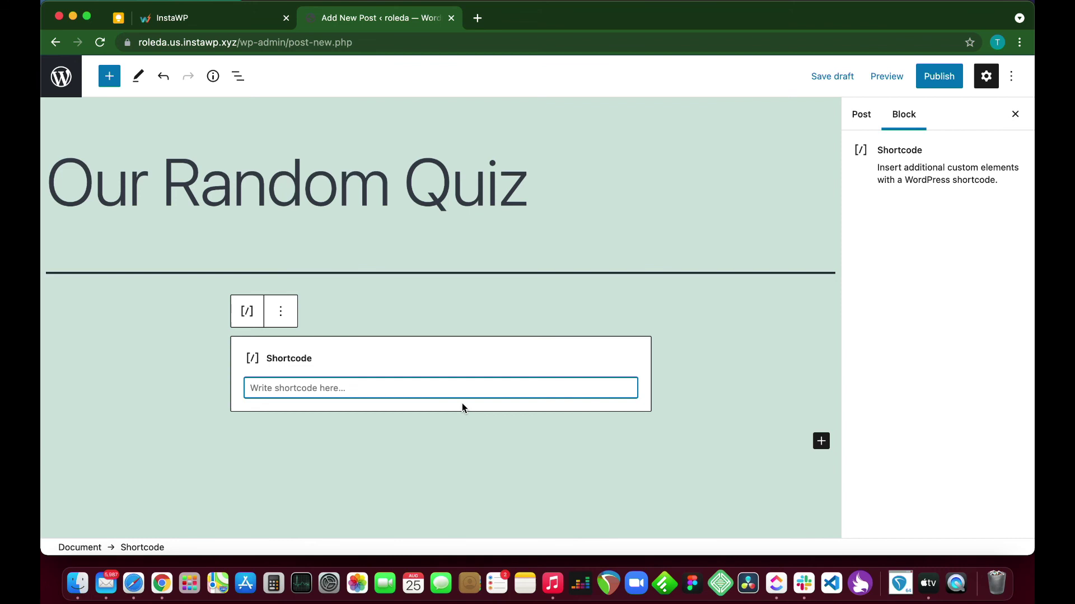
pyautogui.press('super+v')
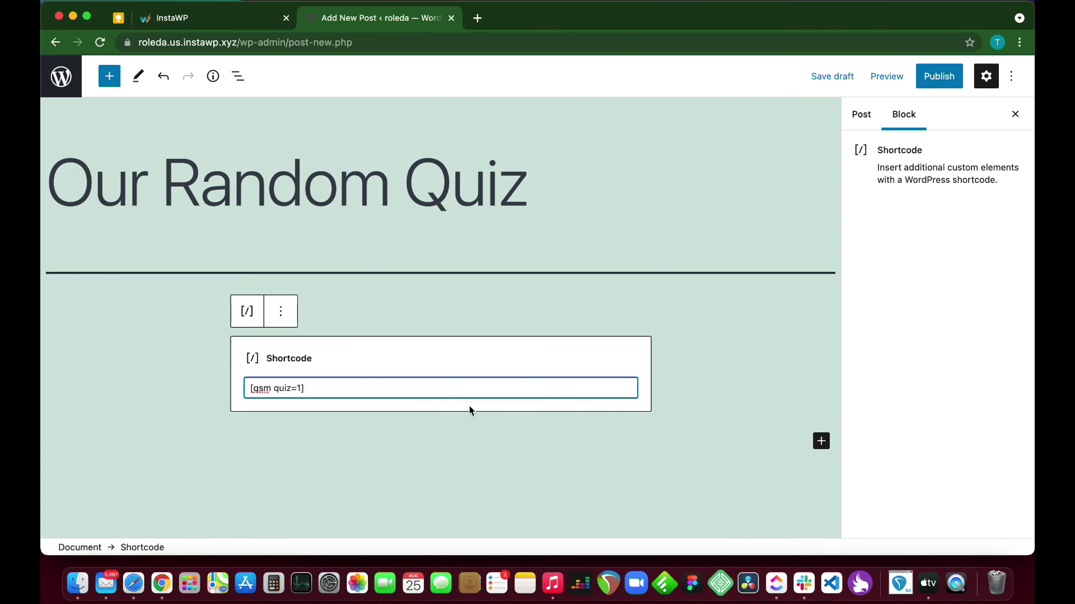
pyautogui.scroll(-4, 469, 410)
pyautogui.scroll(3, 469, 403)
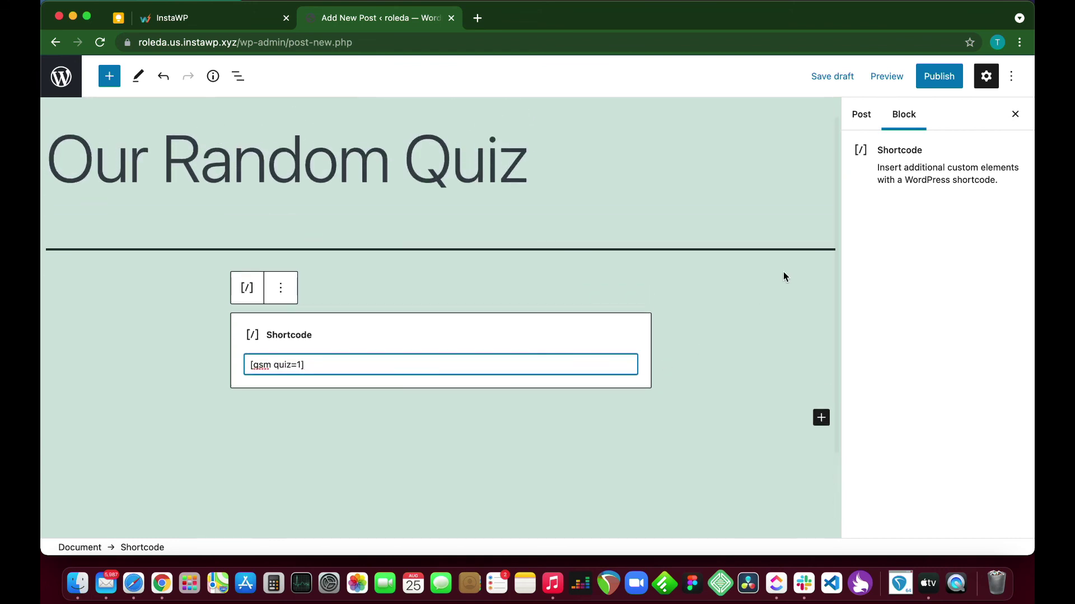
pyautogui.click(932, 80)
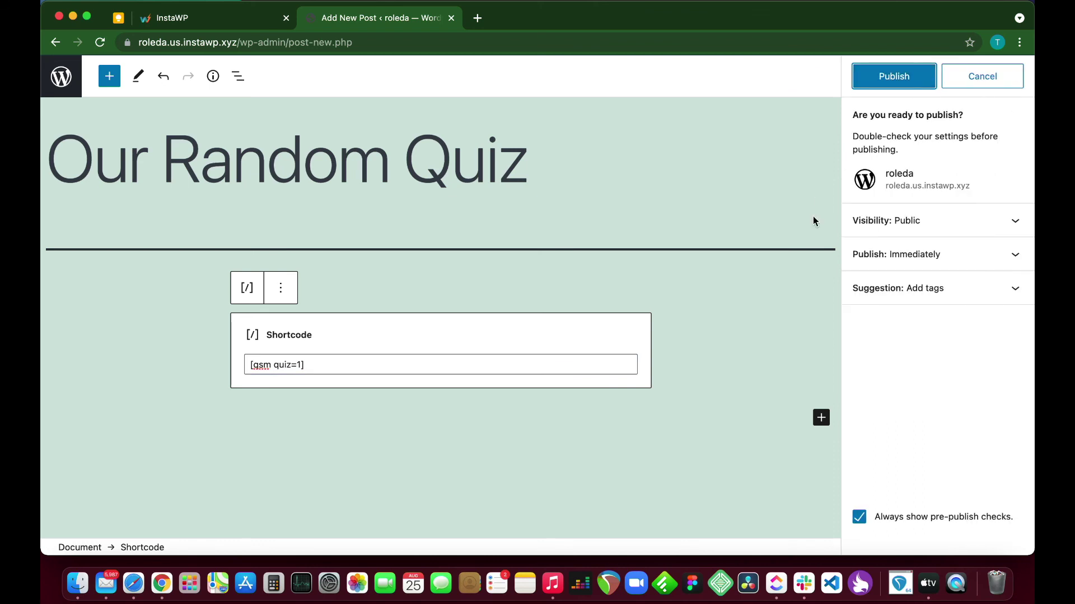
pyautogui.click(894, 74)
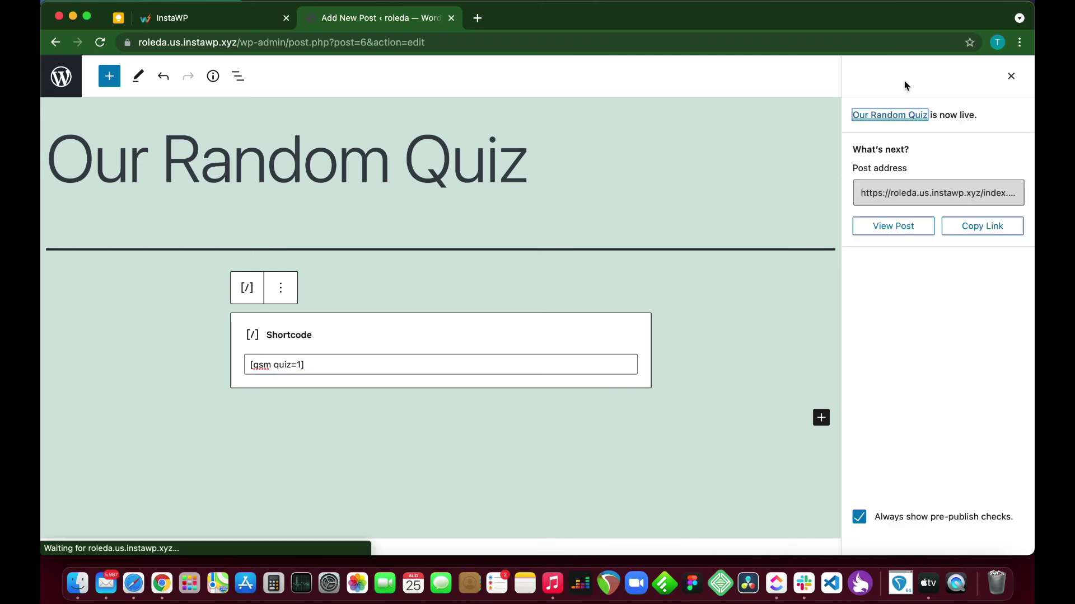
# View the live 'Our Random Quiz' post and reload it three times to confirm its four questions reshuffle
pyautogui.click(901, 229)
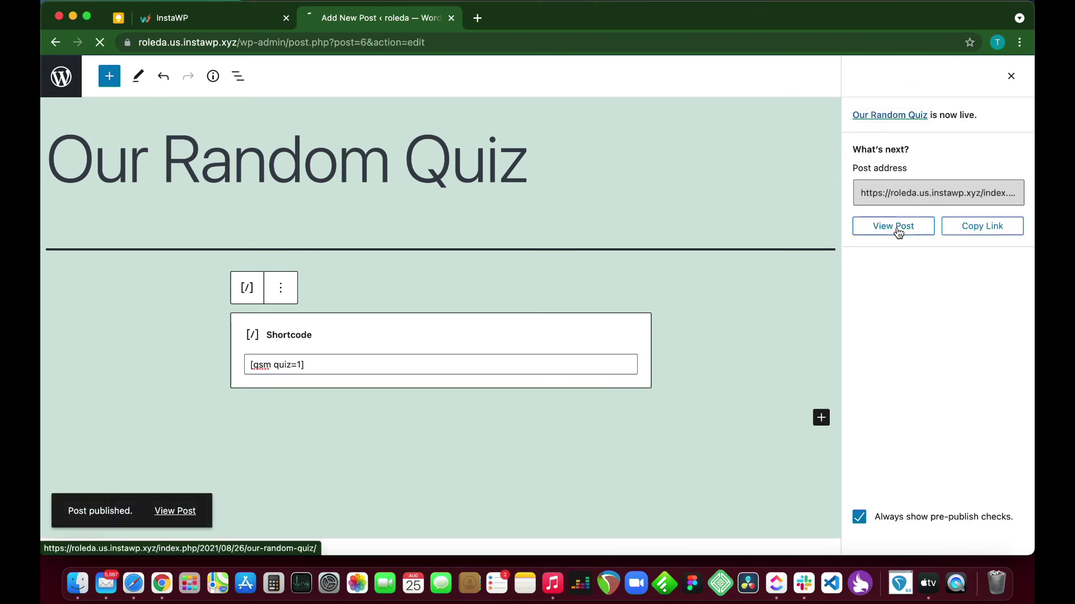
pyautogui.scroll(-5, 487, 396)
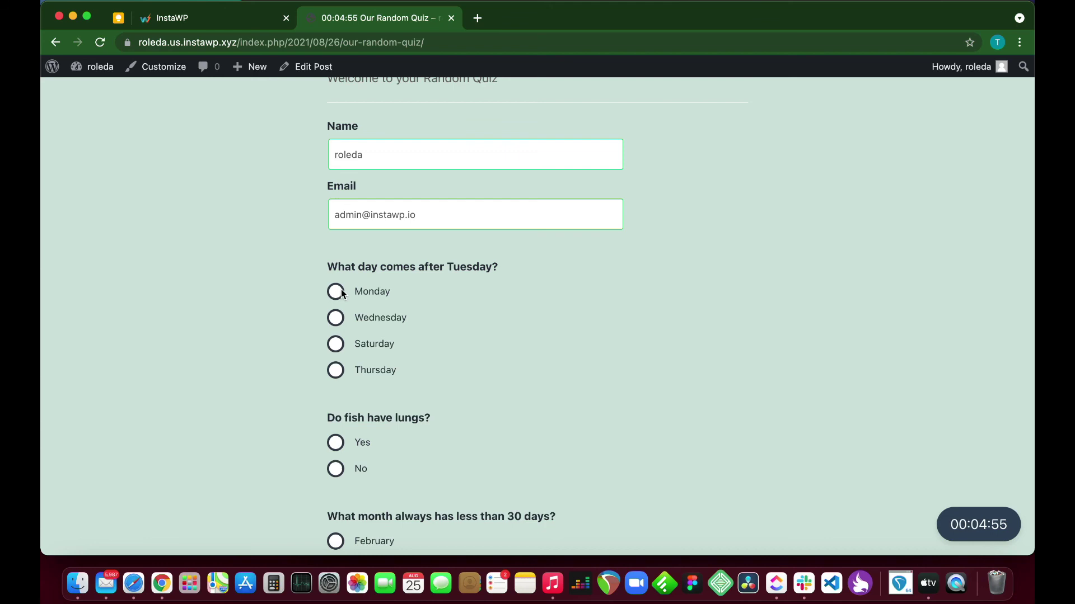
pyautogui.press('super+r')
pyautogui.scroll(-3, 431, 364)
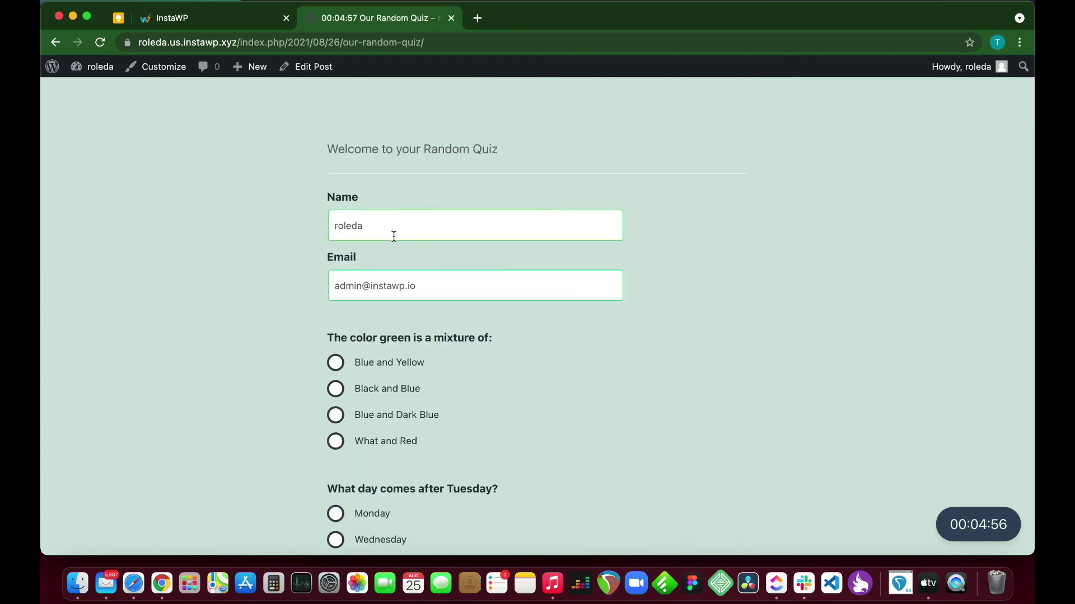
pyautogui.scroll(-3, 416, 335)
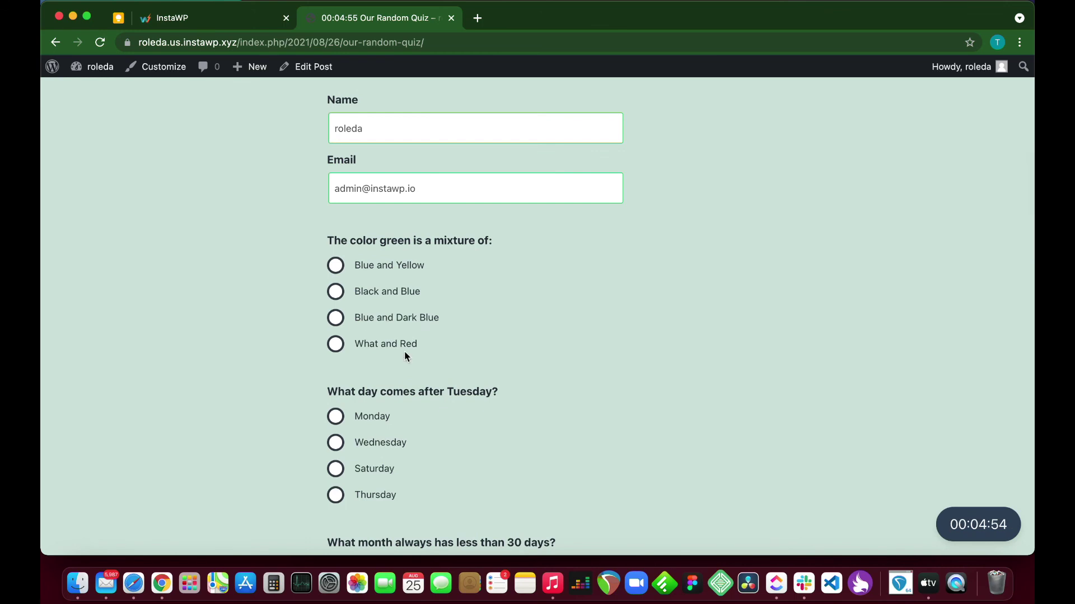
pyautogui.scroll(-5, 404, 353)
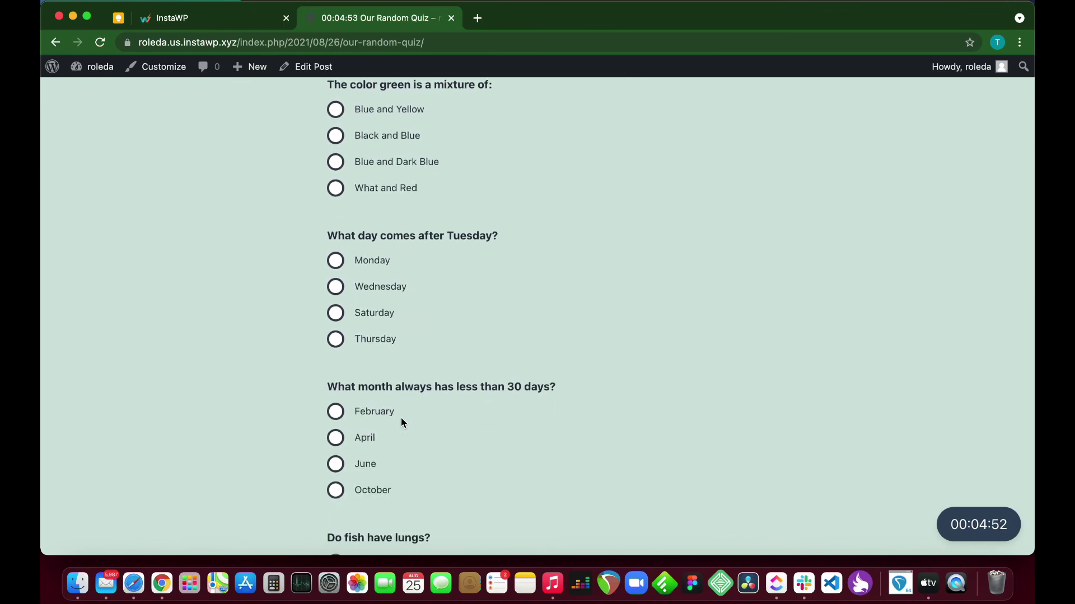
pyautogui.press('super+r')
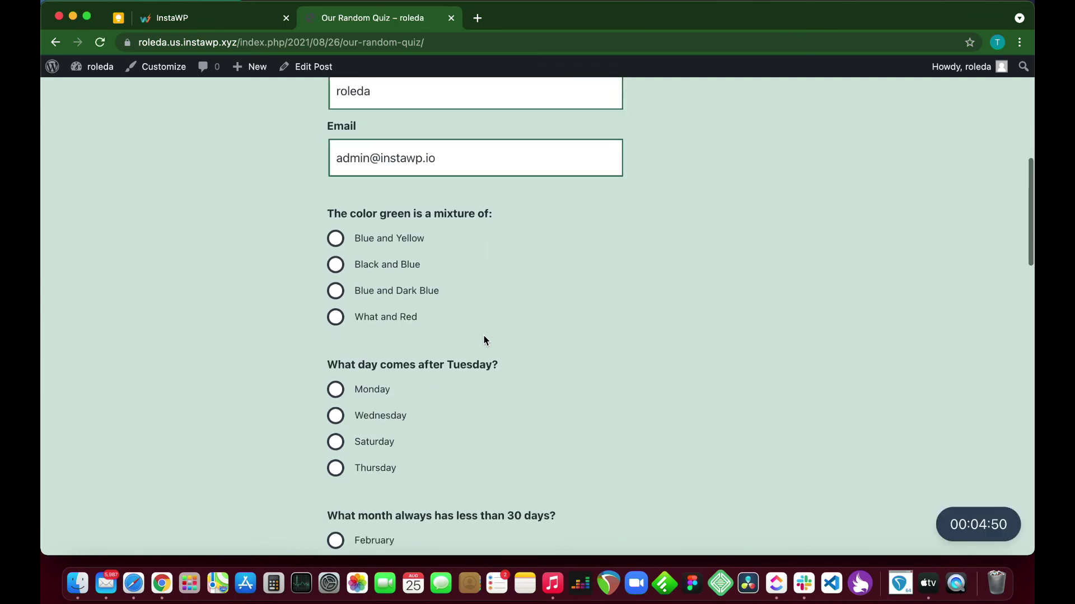
pyautogui.scroll(-4, 533, 342)
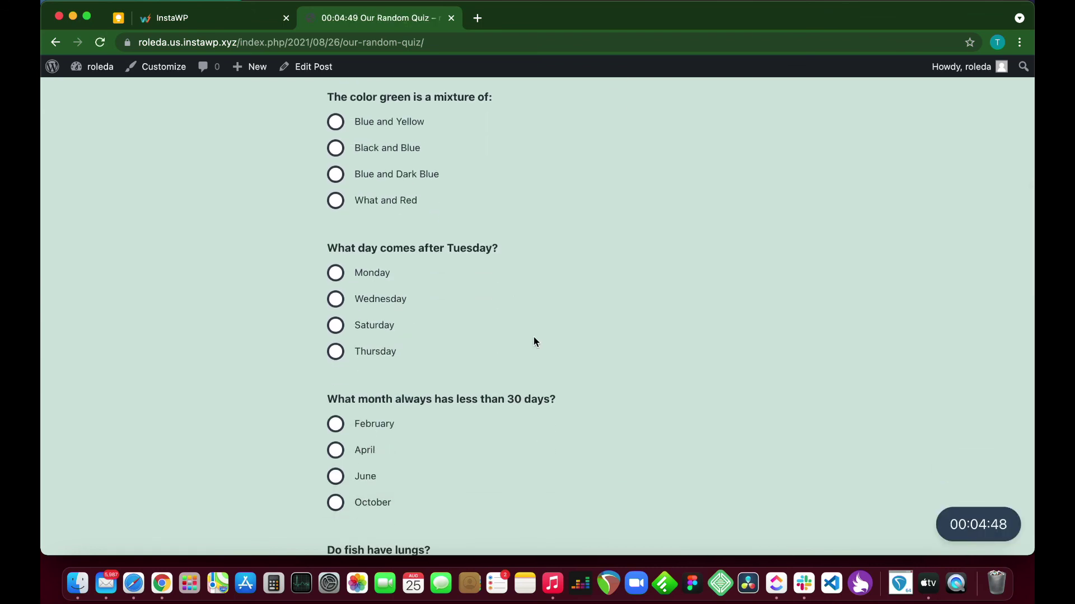
pyautogui.press('super+r')
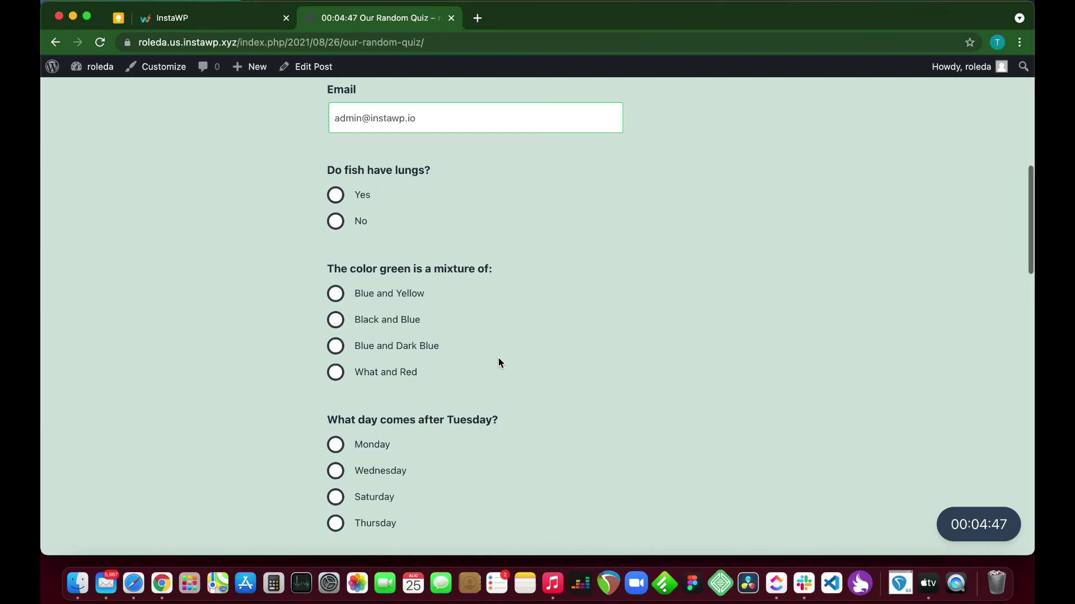
pyautogui.scroll(-10, 500, 361)
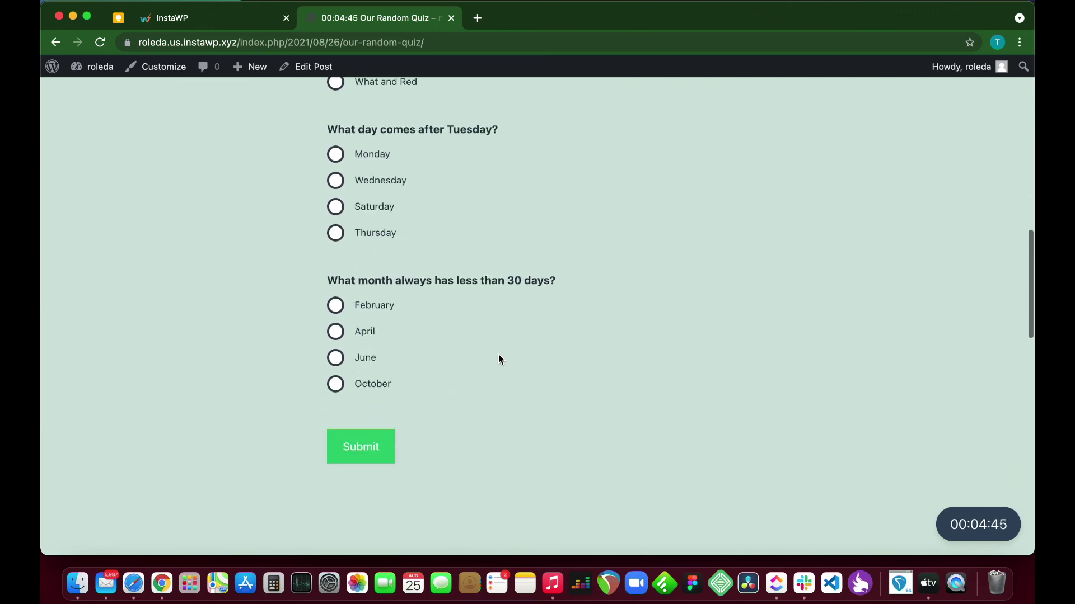